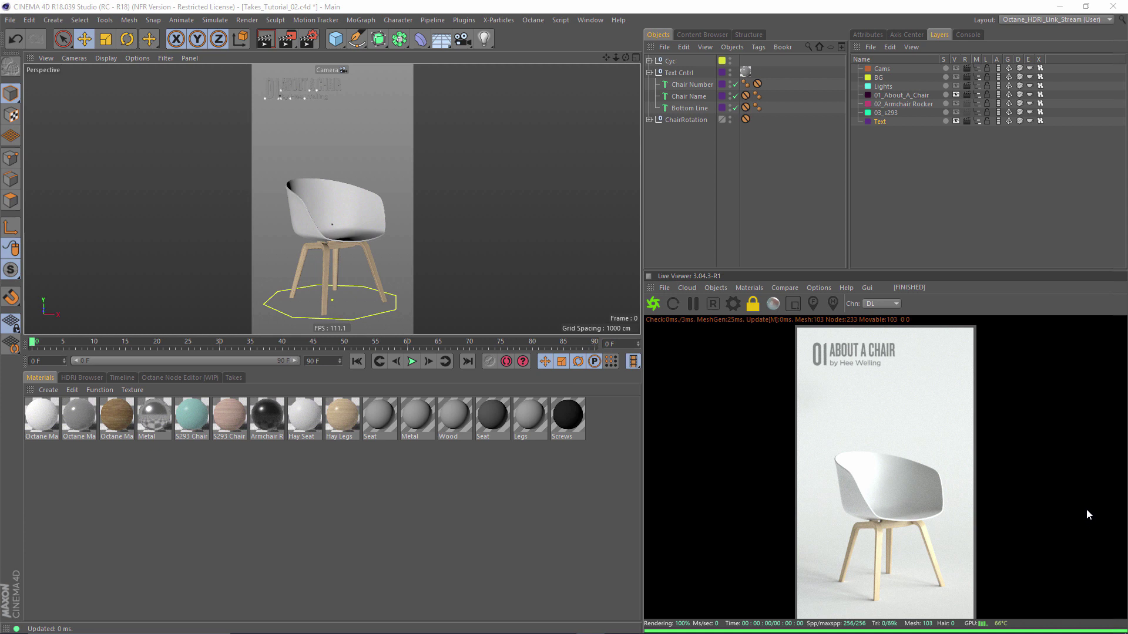
Collapse Text Cntrl, preview the Armchair Rocker and s293 chair layers, restore About A Chair, and open Takes.
click(650, 73)
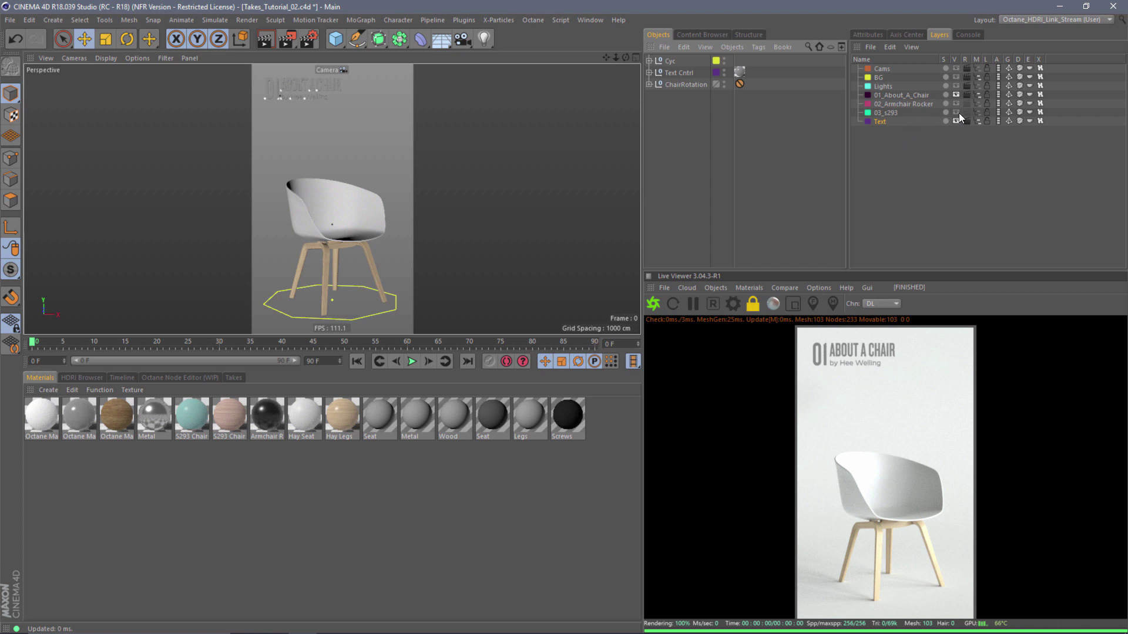
click(956, 95)
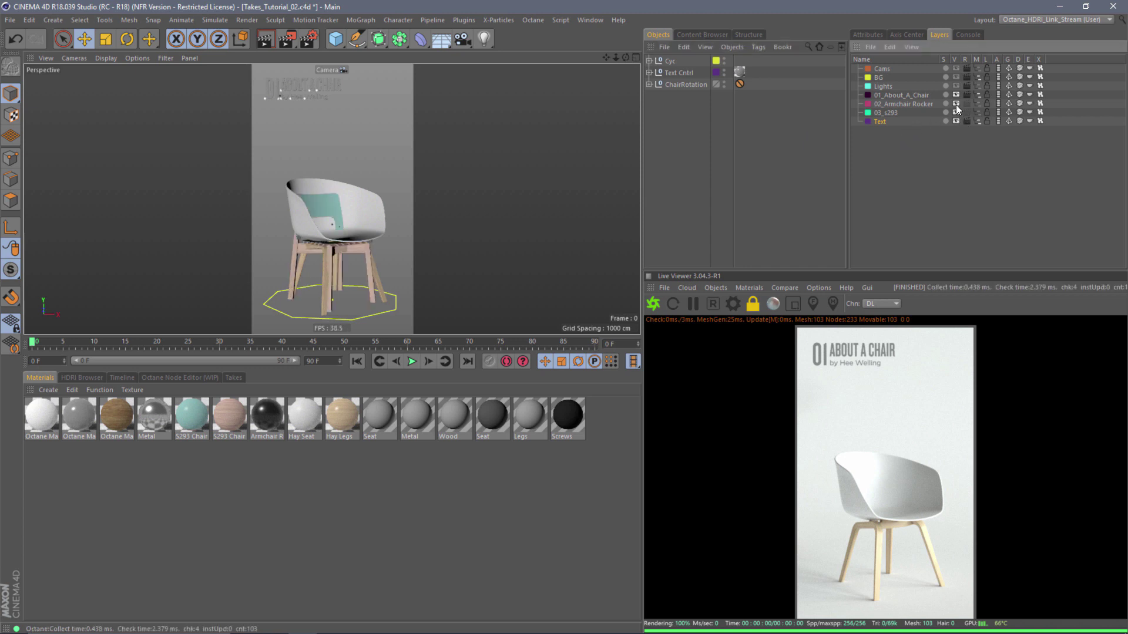
click(956, 103)
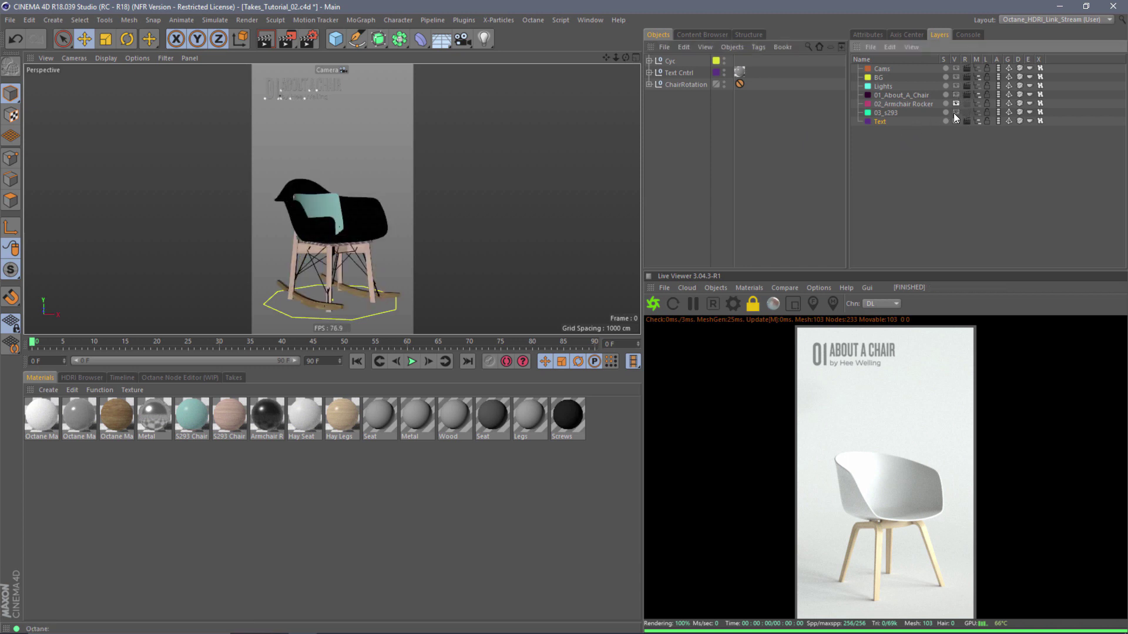
click(956, 112)
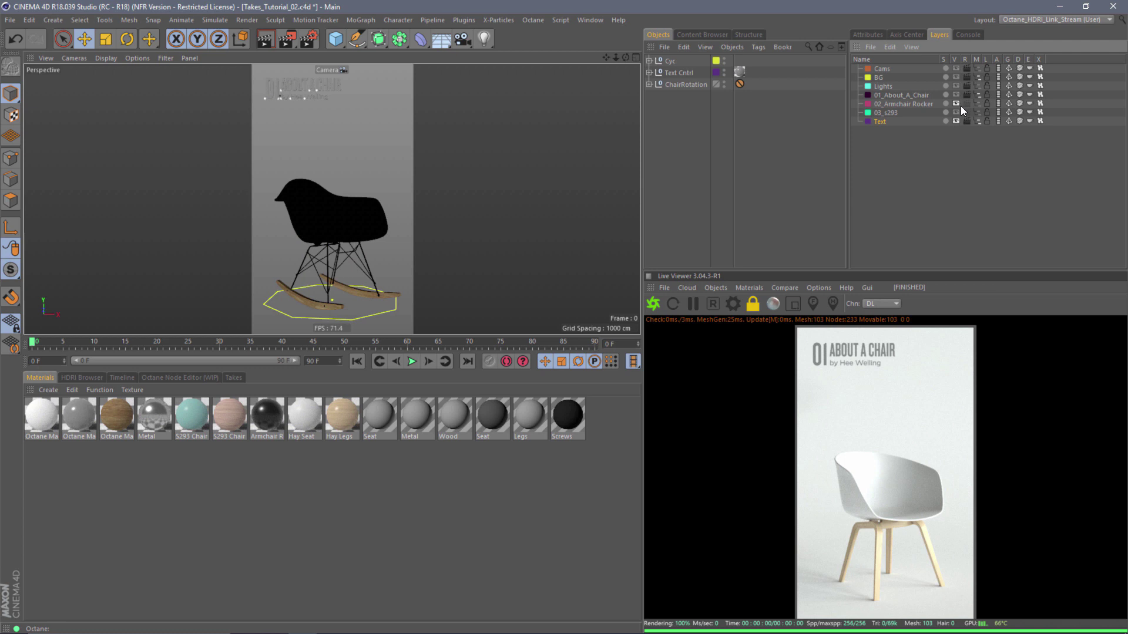
click(956, 103)
click(956, 95)
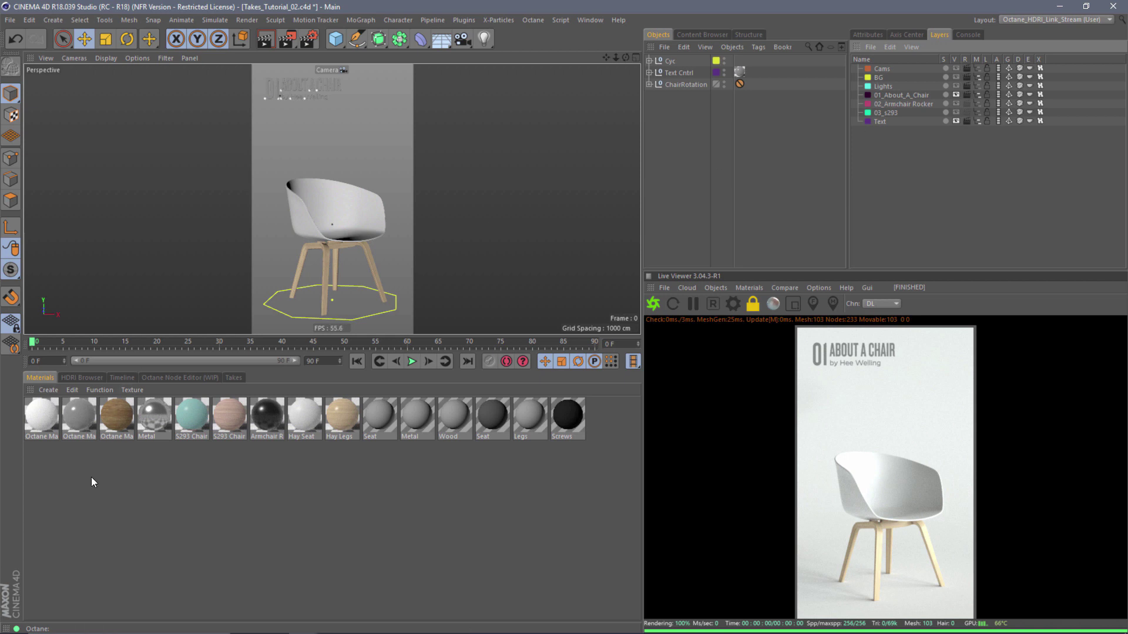
click(235, 376)
Drag the viewport divider upward to give the Takes manager more room.
drag(425, 336, 432, 268)
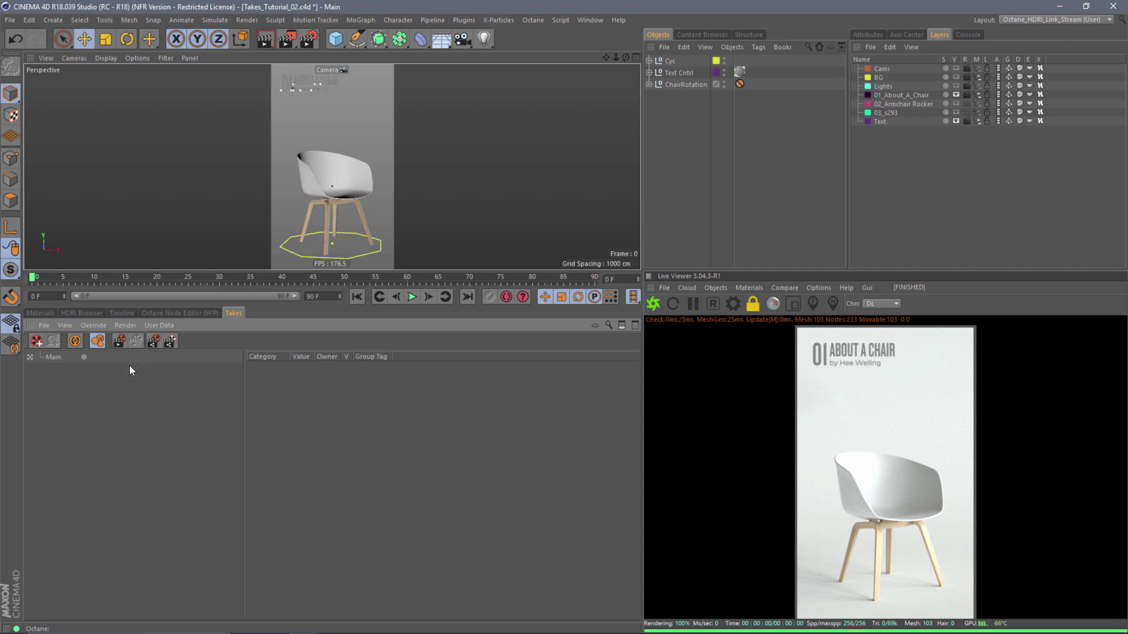
Preview the Takes manager in Override Tree mode, then in Take Tree mode.
click(63, 327)
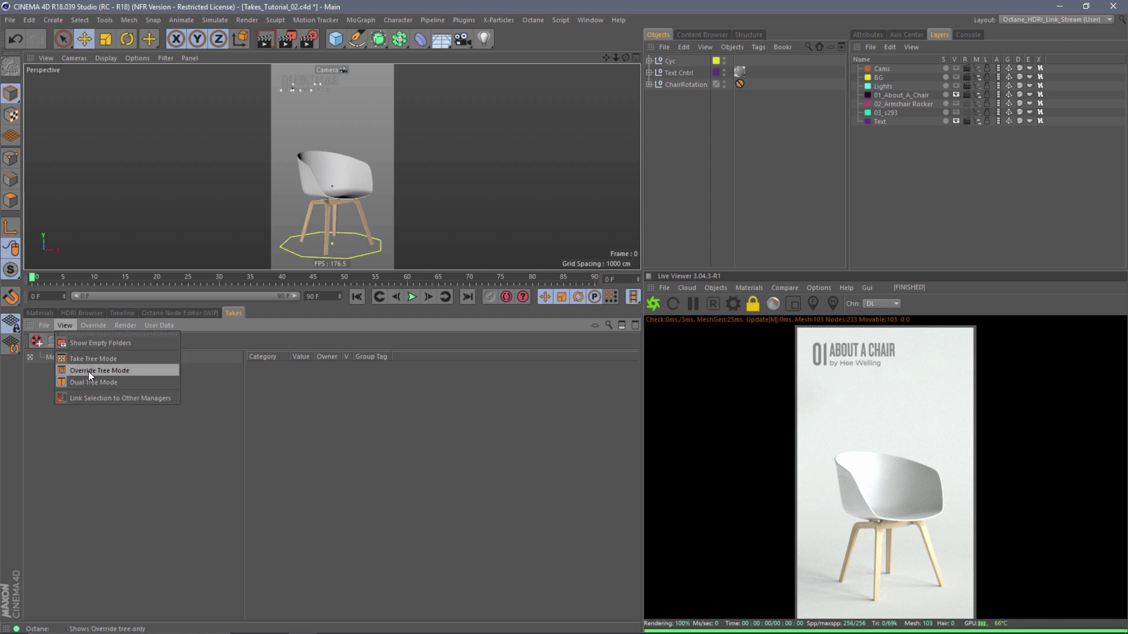
click(88, 371)
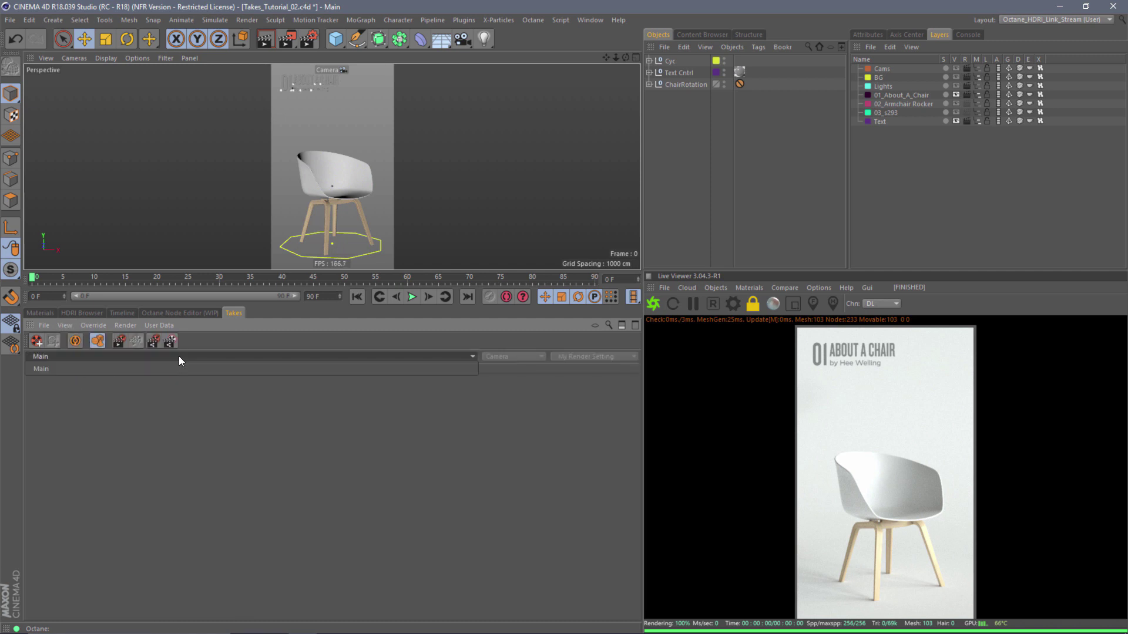
click(65, 325)
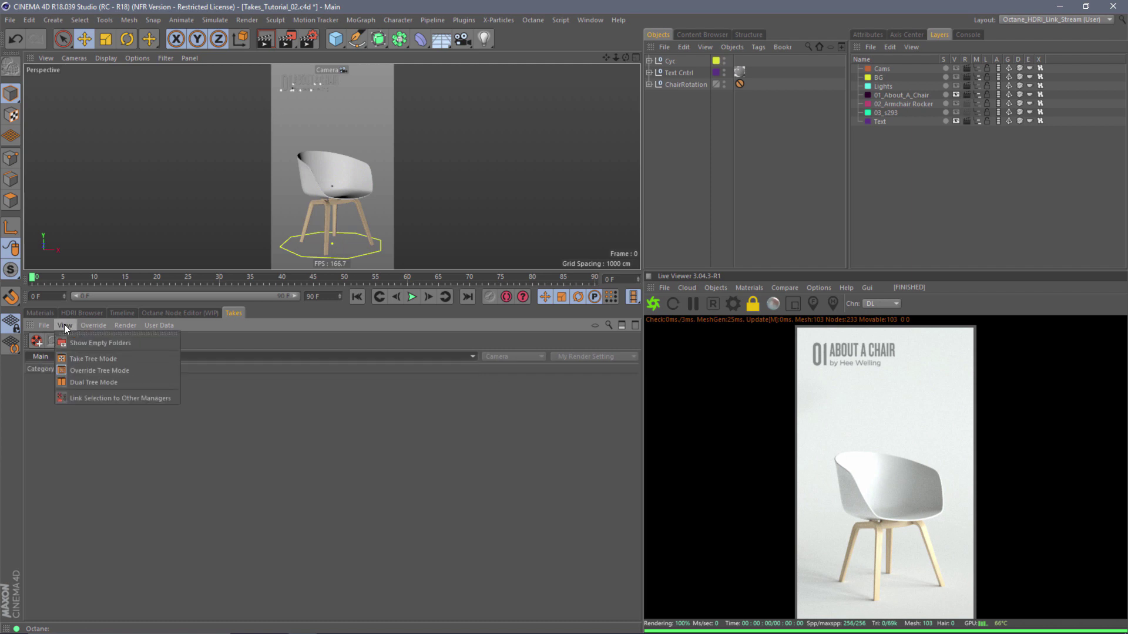
click(90, 360)
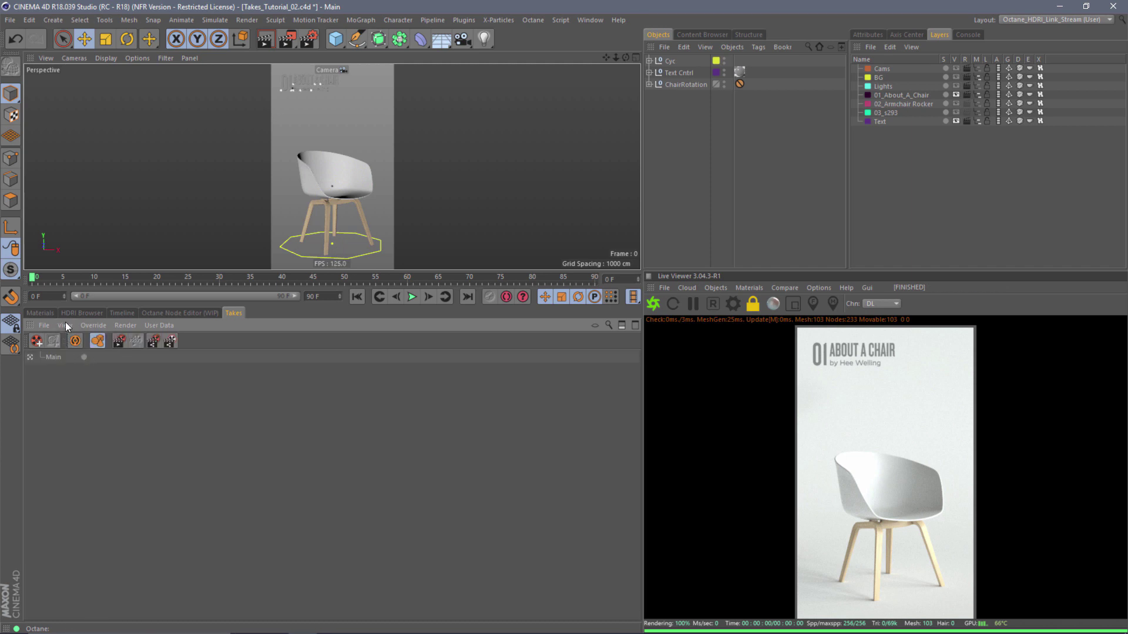
Switch the Takes manager to Dual Tree mode and add a New Take under Main.
click(66, 325)
click(89, 382)
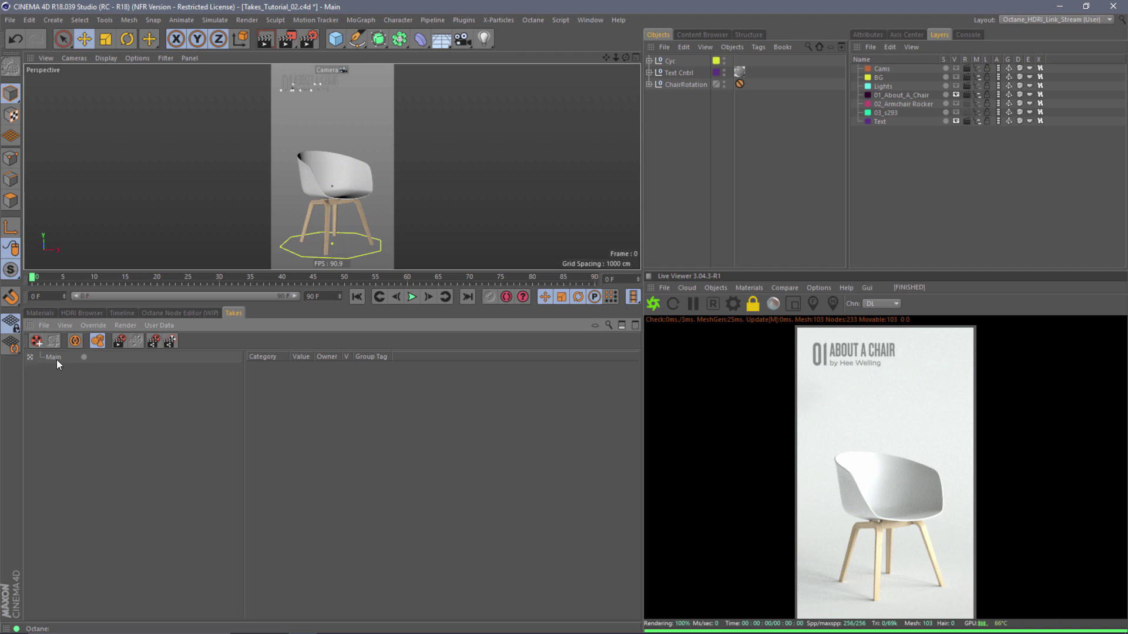
click(37, 341)
double_click(70, 369)
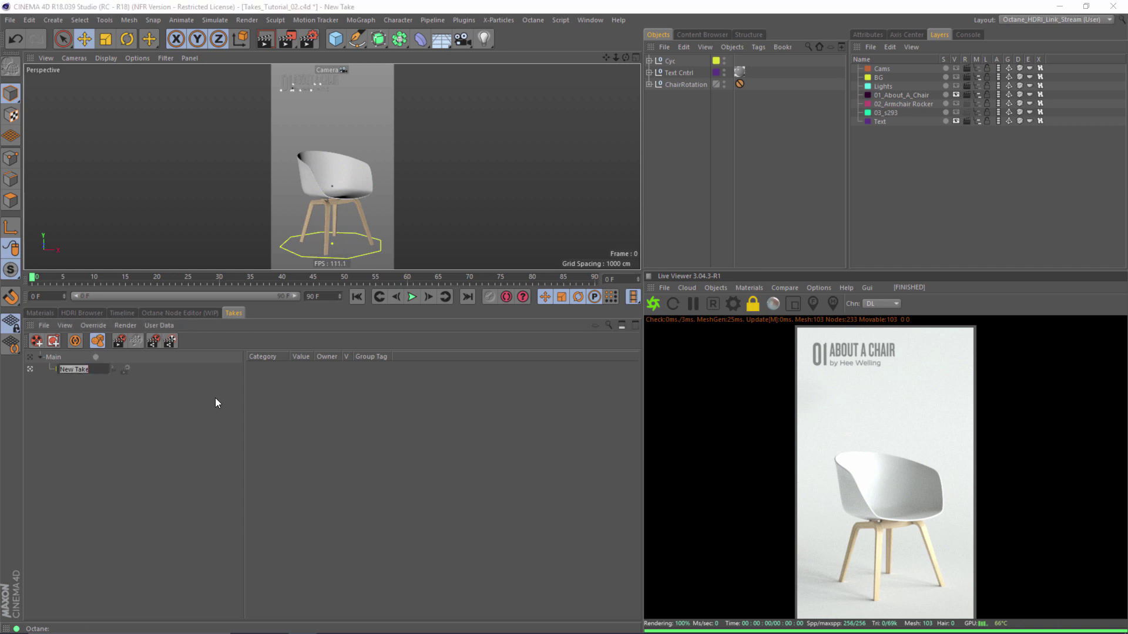
Name the first take 01_About_a_Chair and add a second take named 02_Armchair_Rocker.
text(01_About_a)
key(Return)
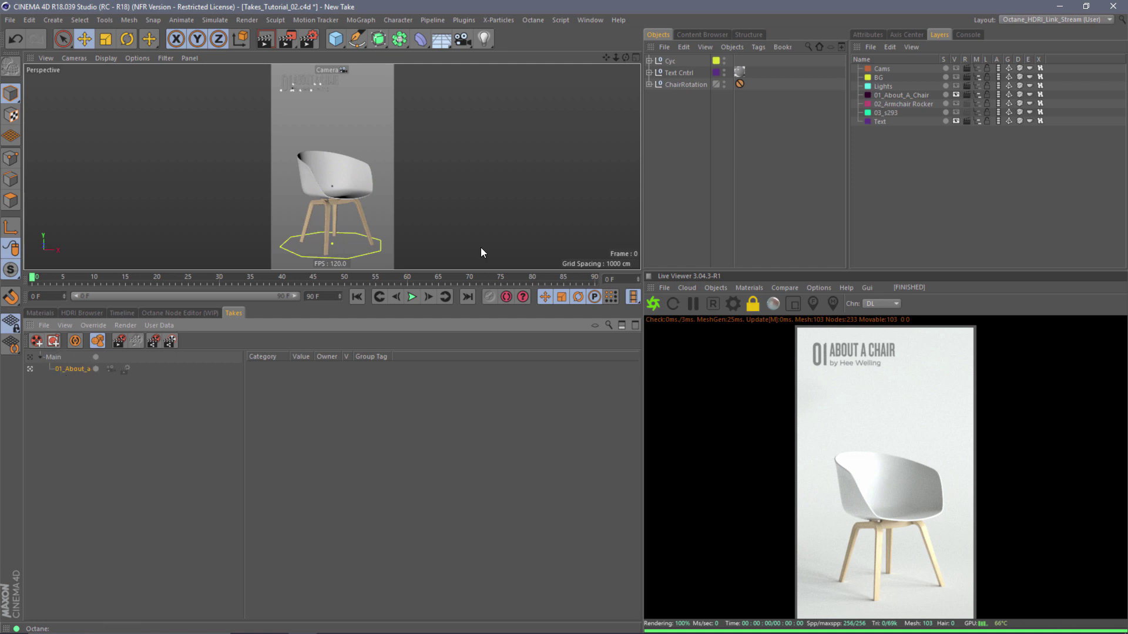
click(36, 340)
double_click(74, 381)
text(01_Armc)
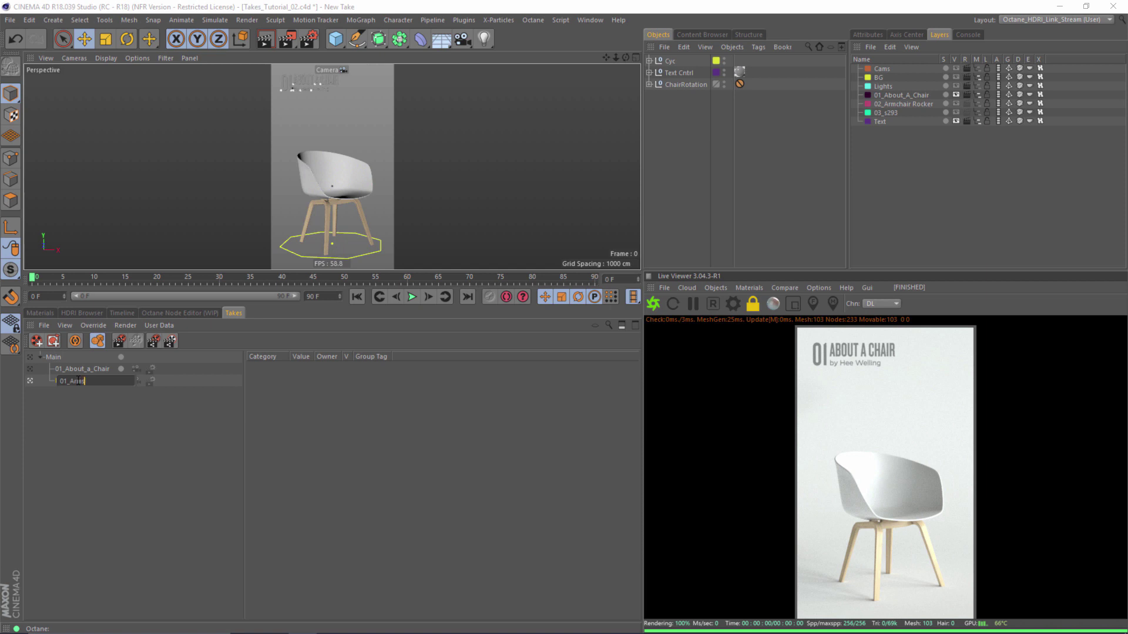
text(hair_Rocker)
key(Return)
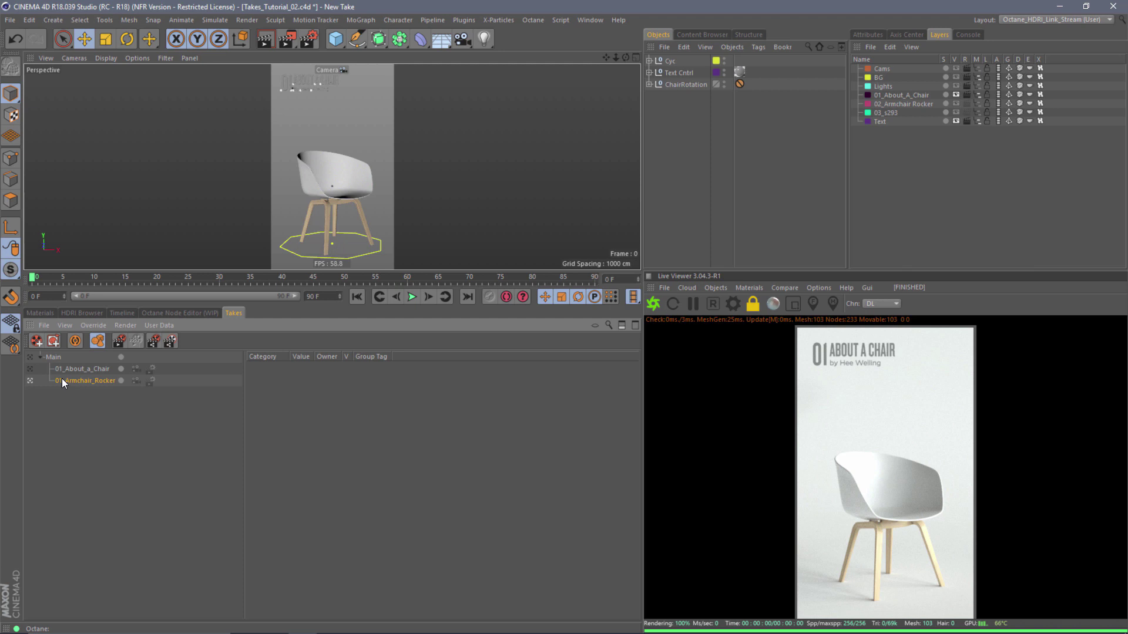
double_click(62, 381)
drag(60, 382, 67, 387)
text(02)
key(Return)
Add a third take named 03_s293 and expand ChairRotation to show Hay_About_A_Chair.
click(36, 341)
double_click(63, 392)
text(03_)
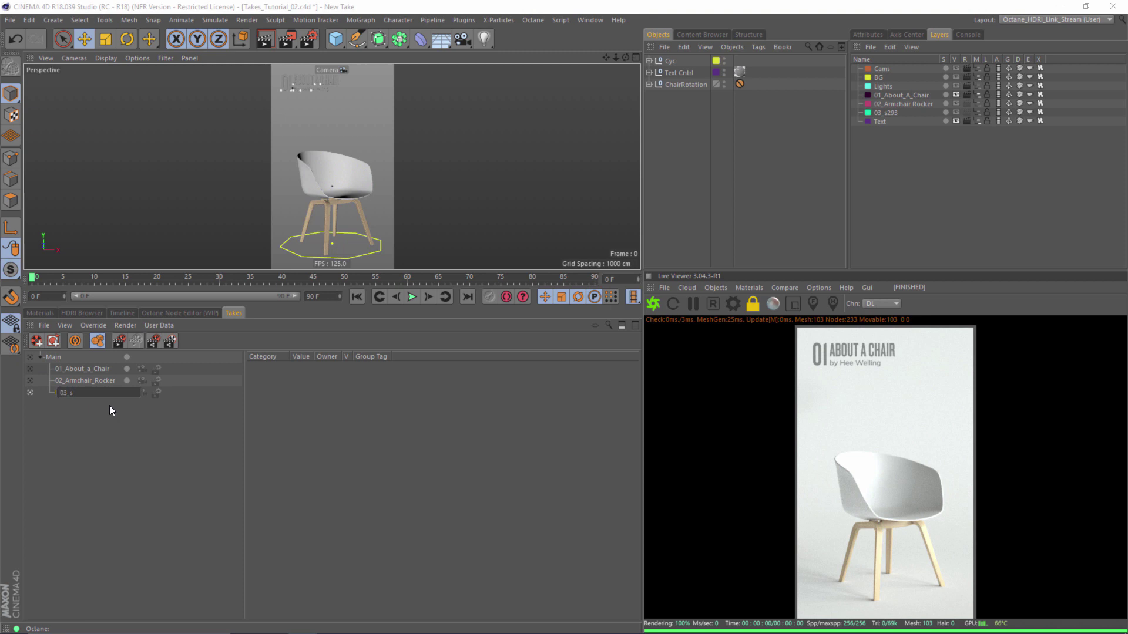
text(s293)
key(Return)
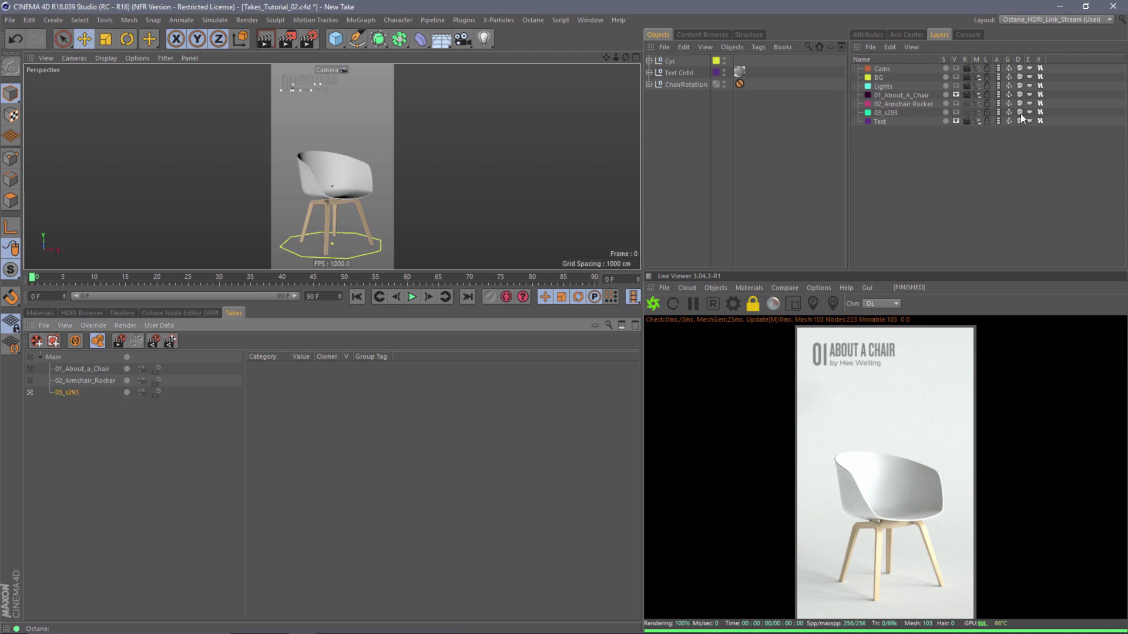
click(650, 85)
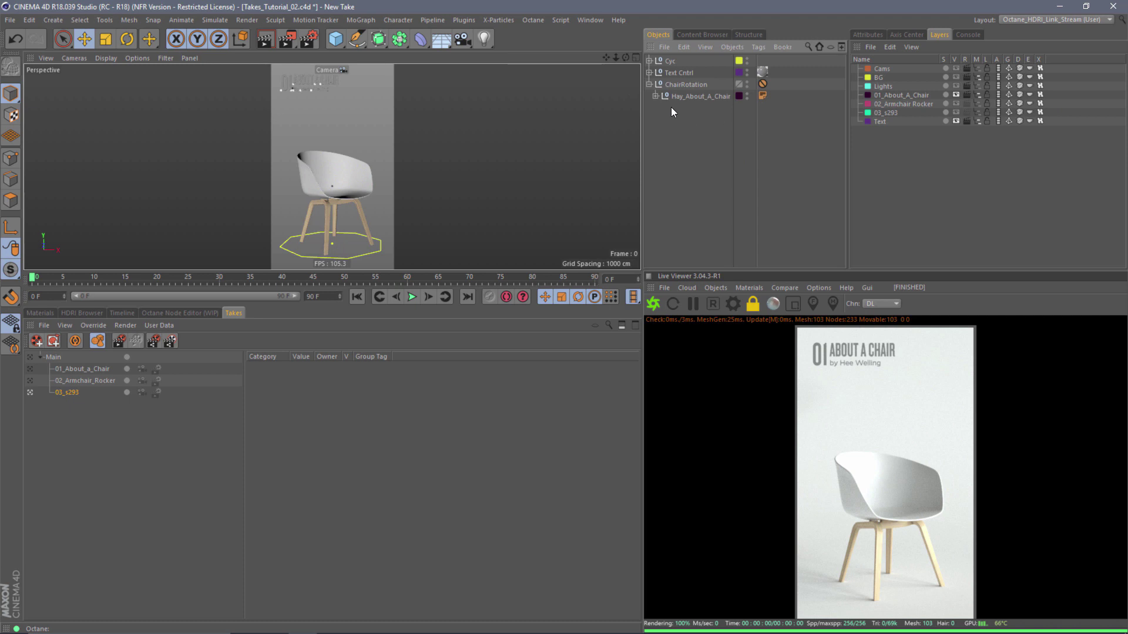
Inspect the annotation tag on Hay_About_A_Chair, then make 01_About_a_Chair the active take.
click(764, 95)
click(871, 32)
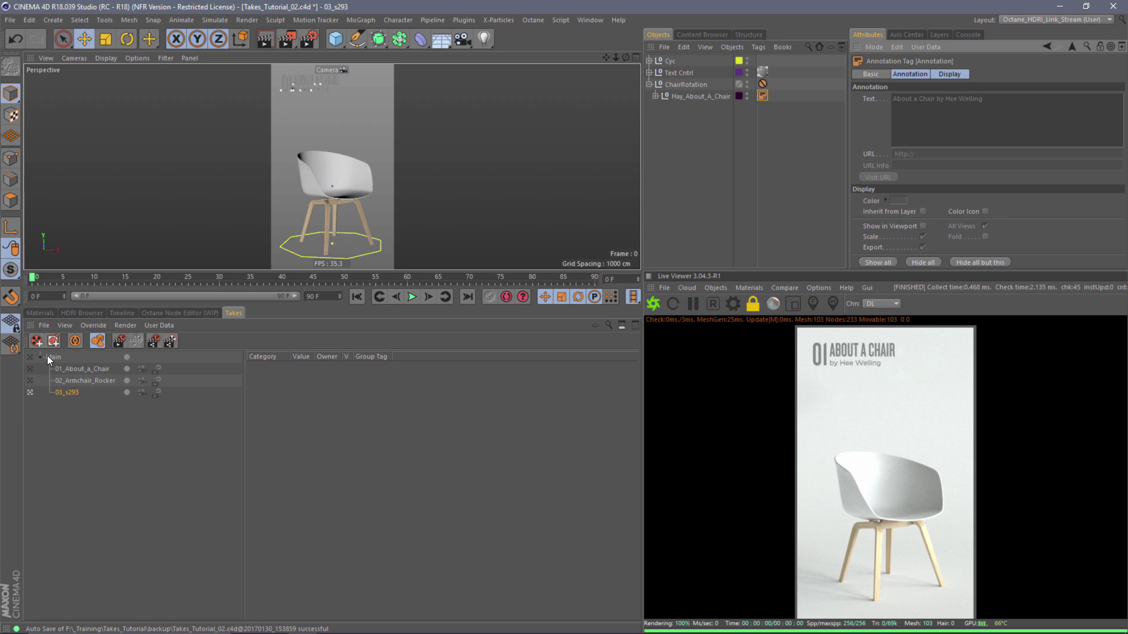
click(30, 357)
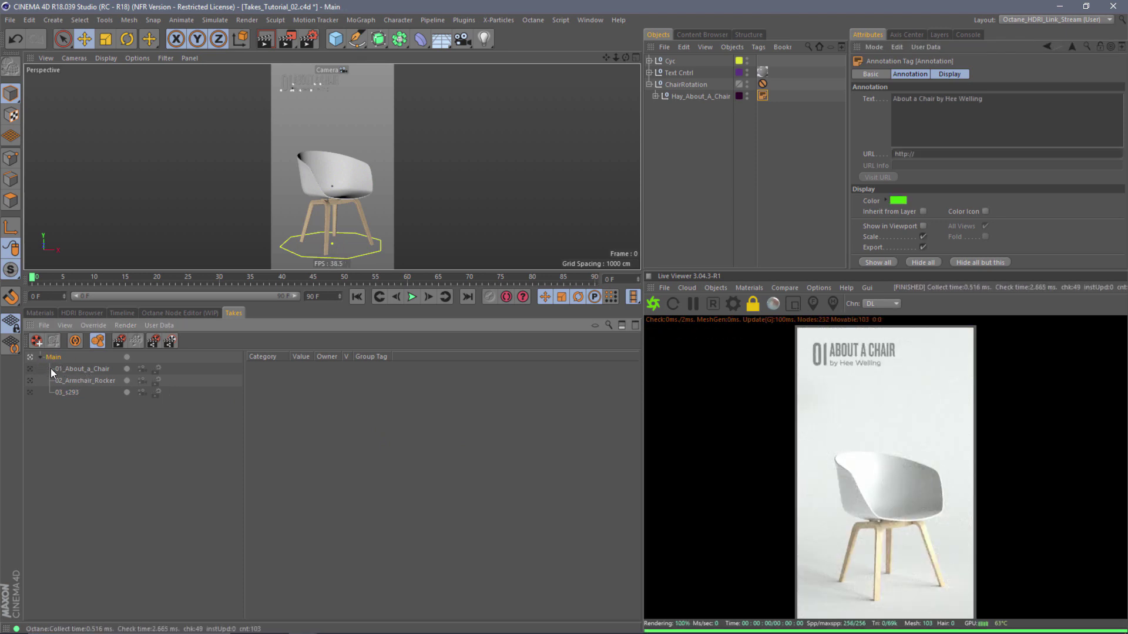
click(30, 369)
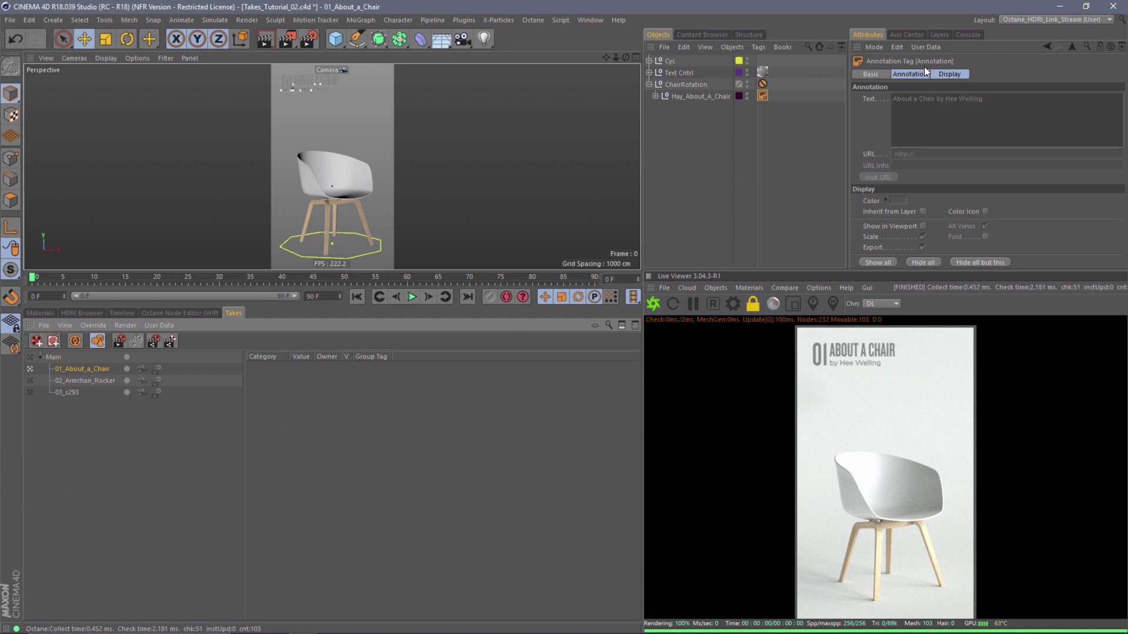
click(938, 34)
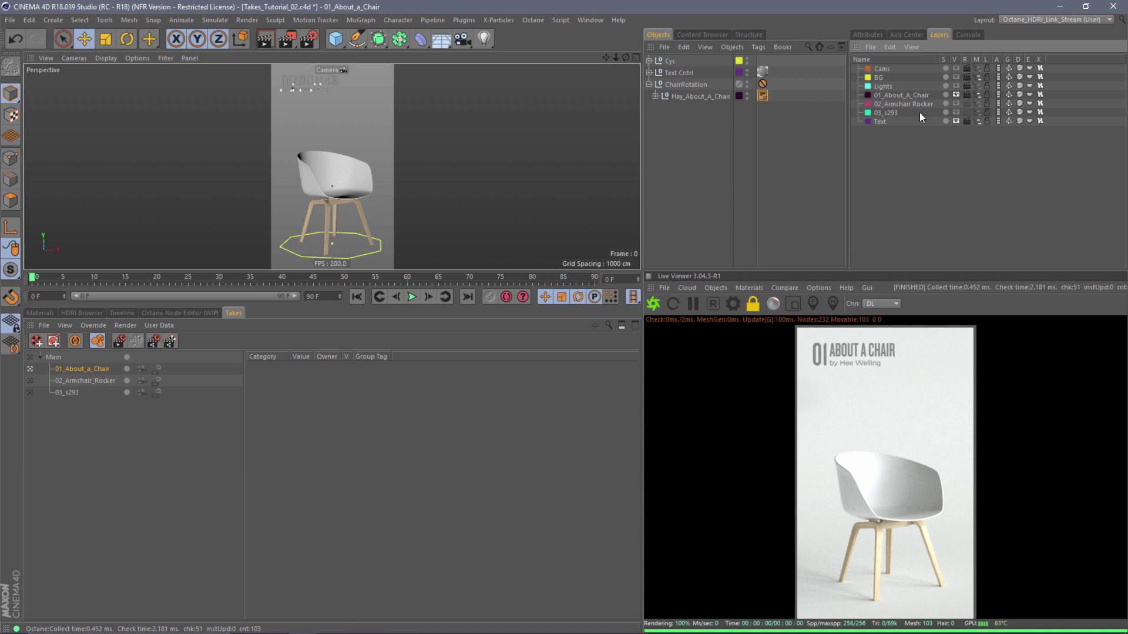
Activate the 01_About_a_Chair take with Auto Take on, then switch to 02_Armchair_Rocker.
click(52, 356)
click(31, 357)
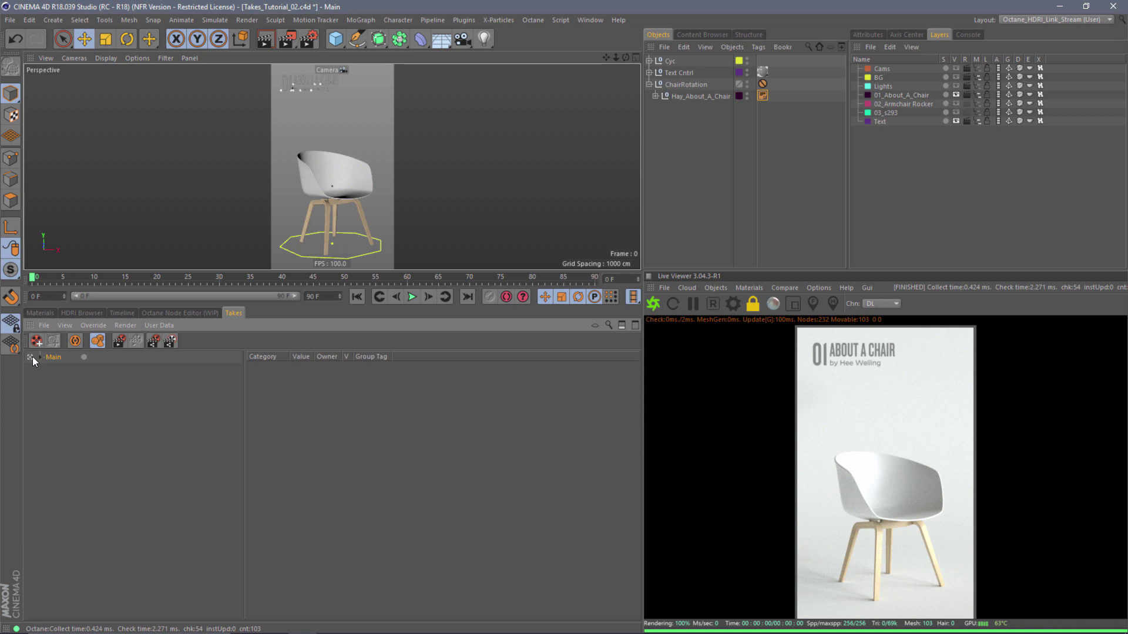
click(40, 356)
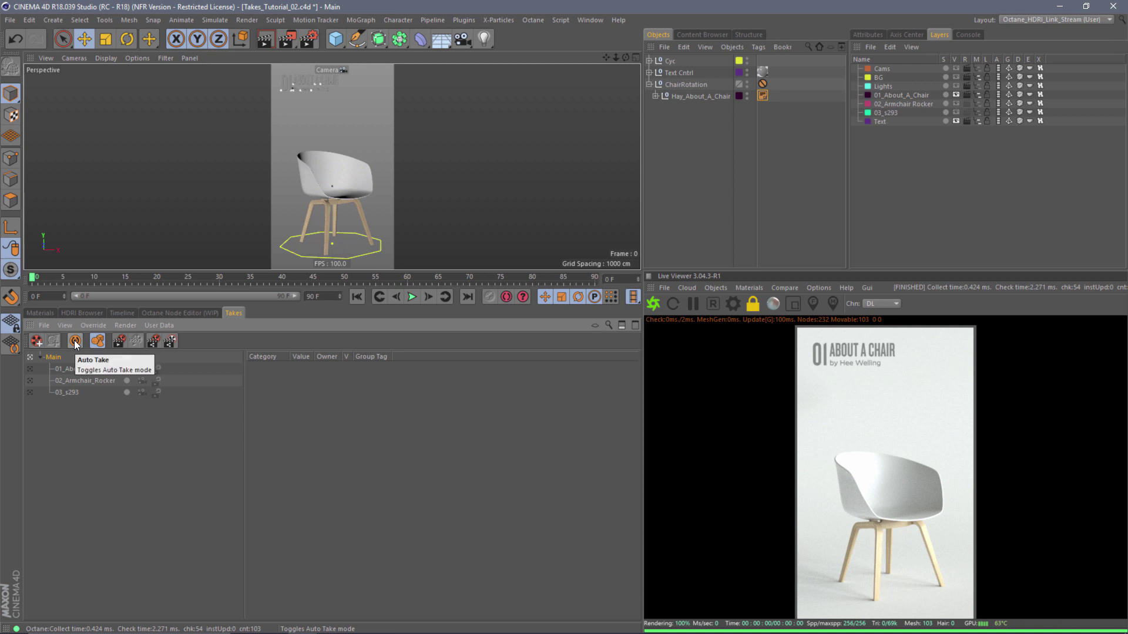
click(33, 369)
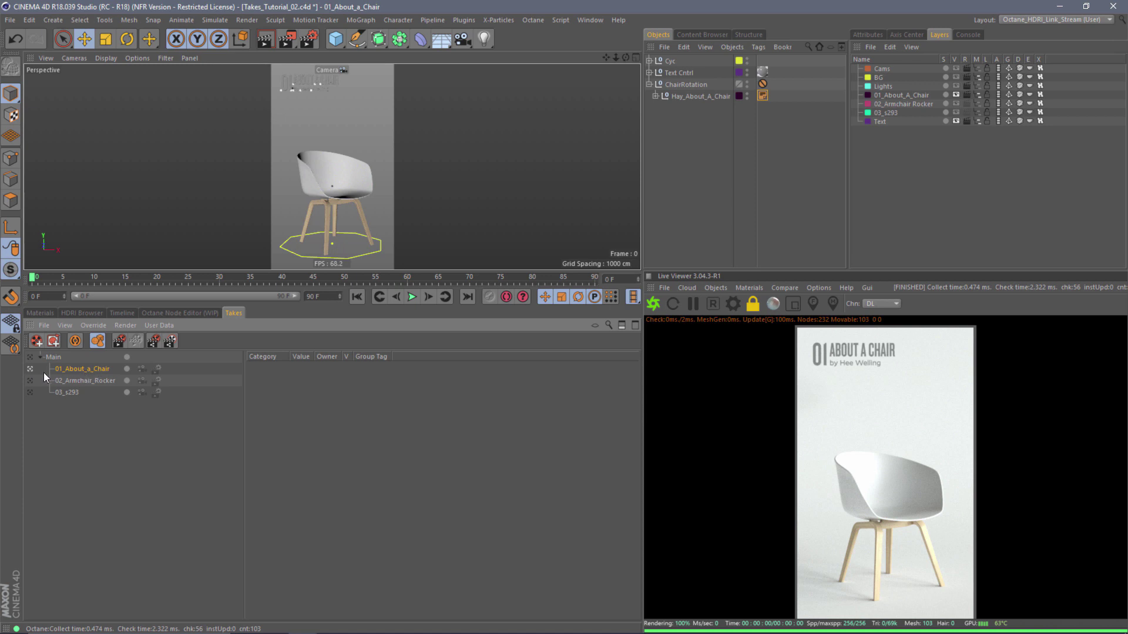
click(79, 340)
click(30, 382)
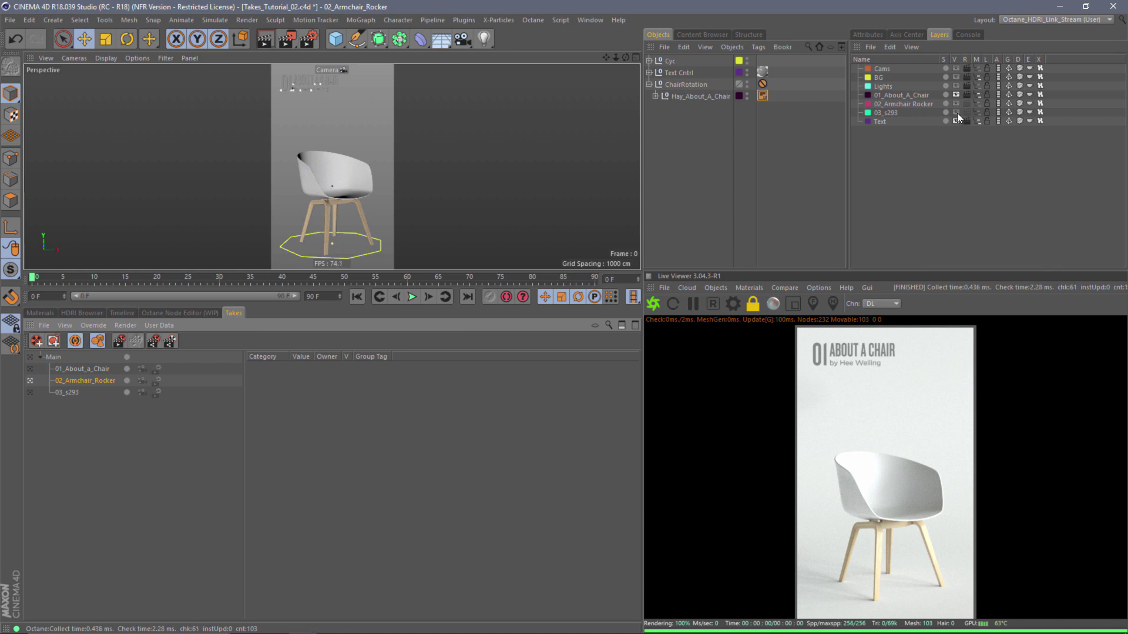
In the 02_Armchair_Rocker take, hide the About A Chair layer, show Armchair Rocker, and re-render.
click(956, 95)
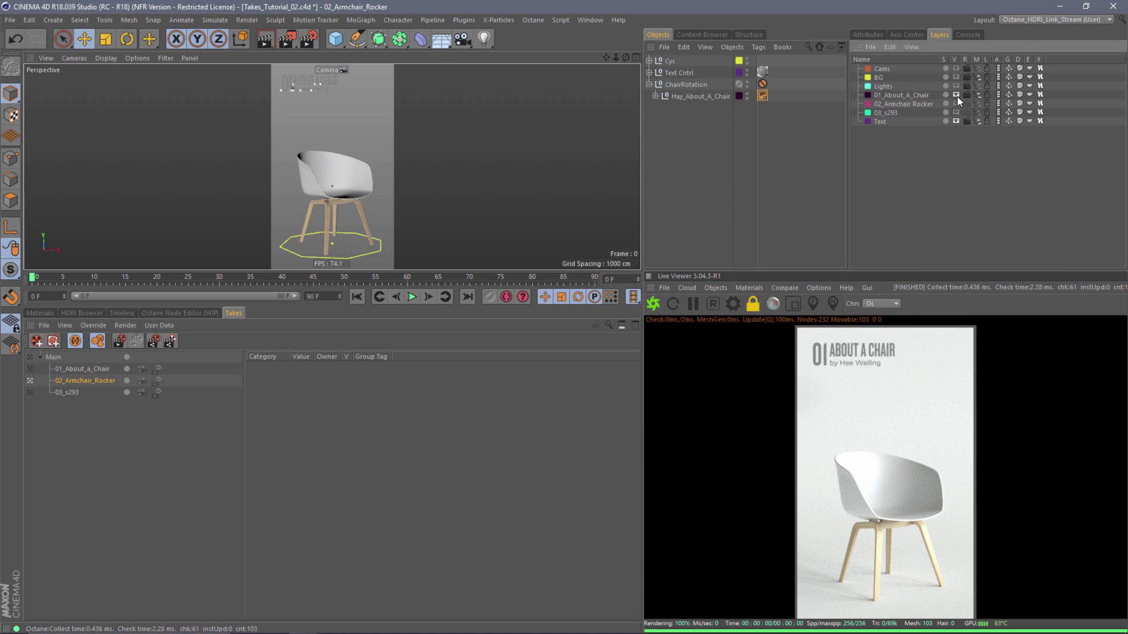
click(956, 104)
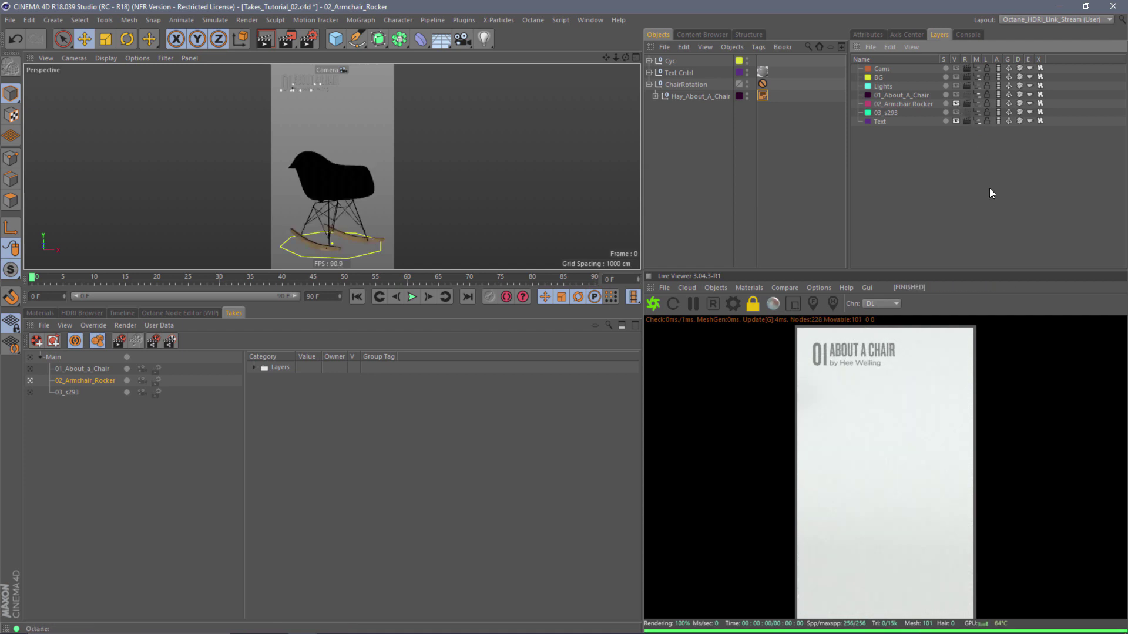
click(653, 305)
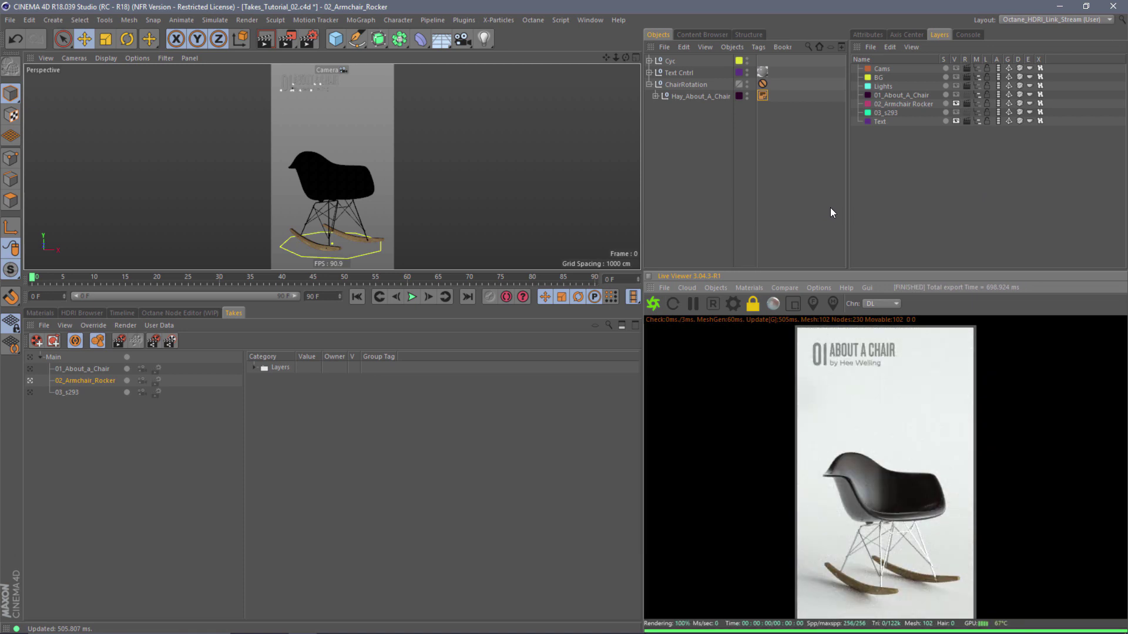
click(75, 342)
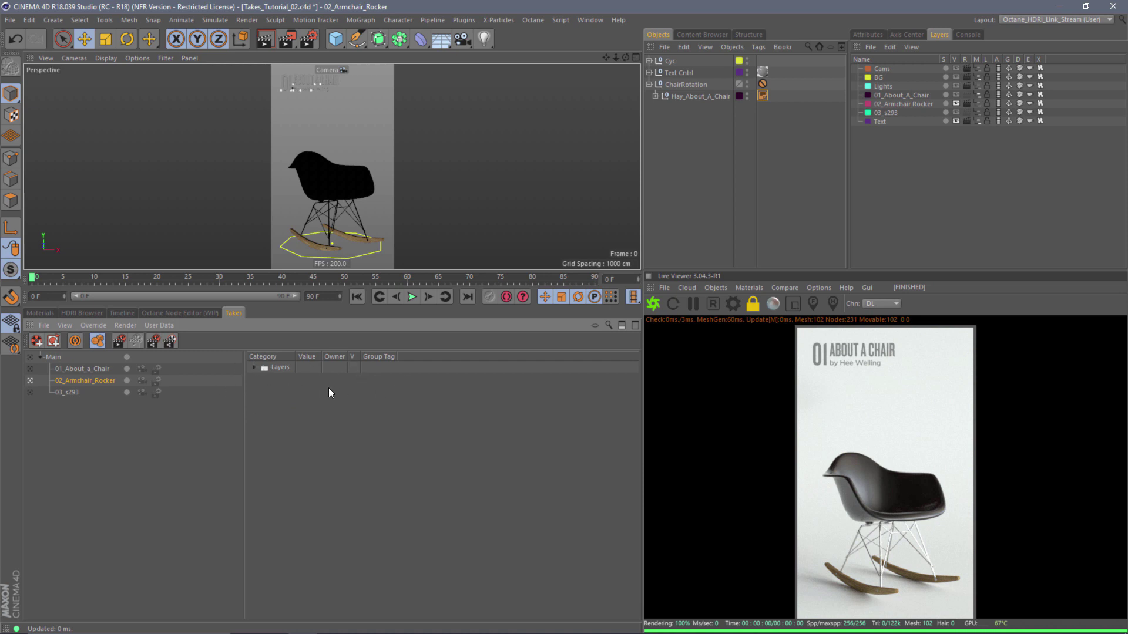
Expand the take's visibility overrides for both chair layers, then reactivate the Main take.
click(255, 368)
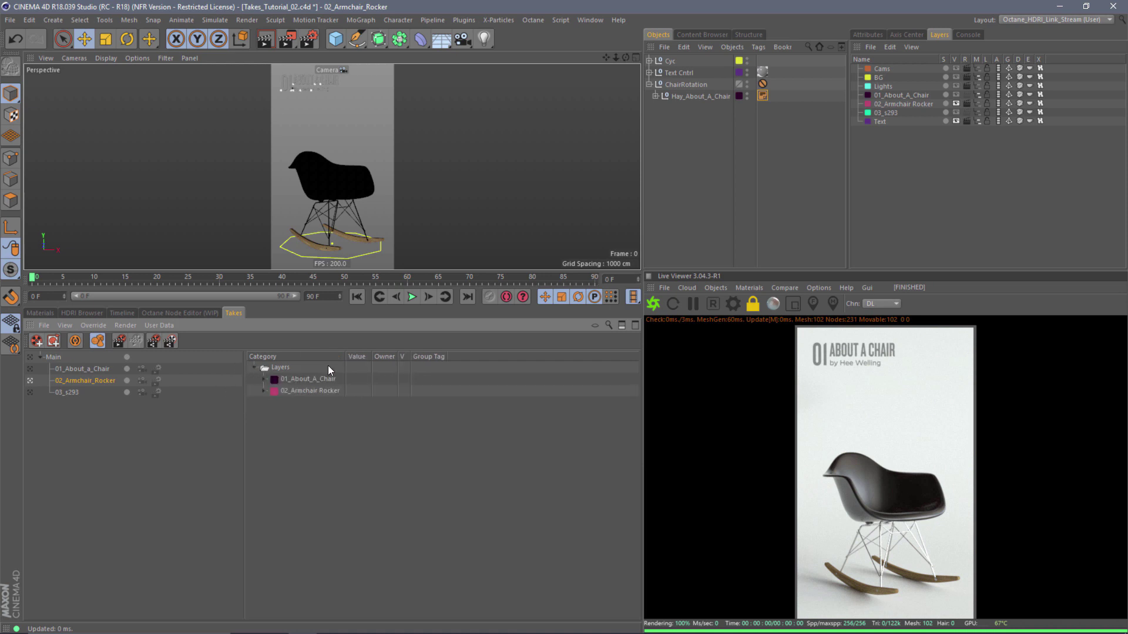
click(265, 379)
click(264, 403)
click(274, 414)
click(273, 391)
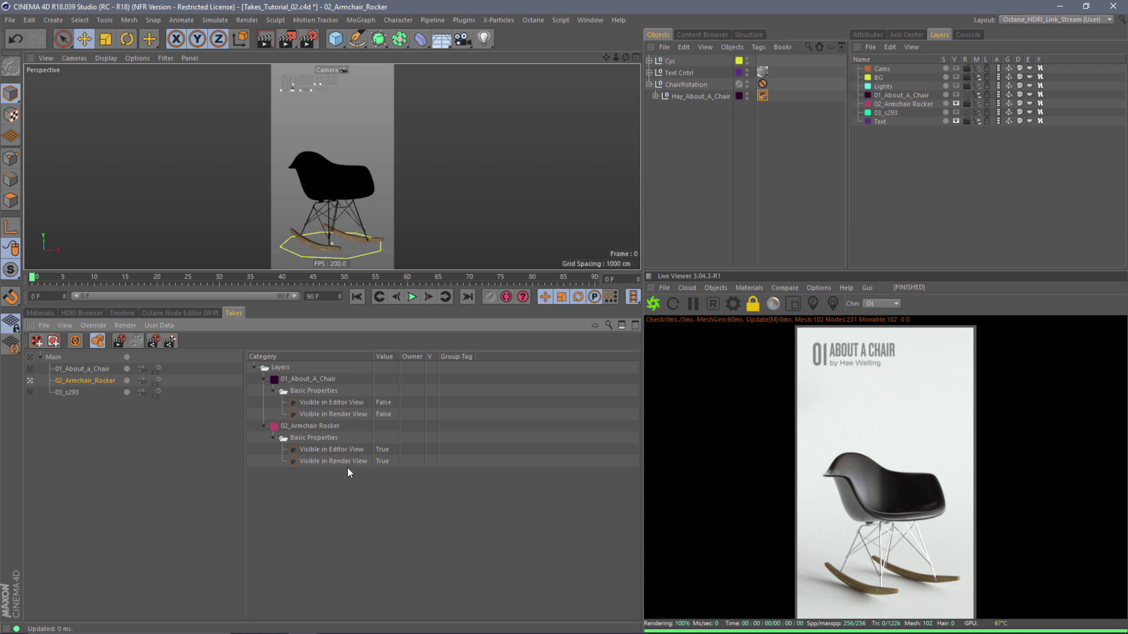
click(31, 357)
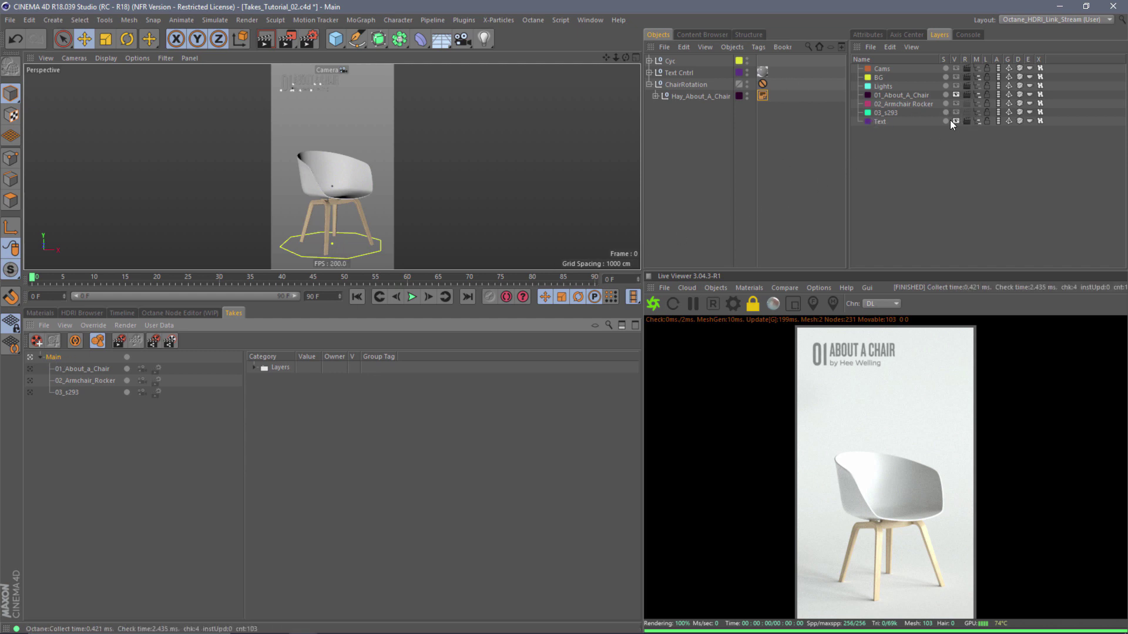
Turn off the 01_About_A_Chair layer's render and viewport visibility in Main and re-render.
click(966, 95)
click(956, 96)
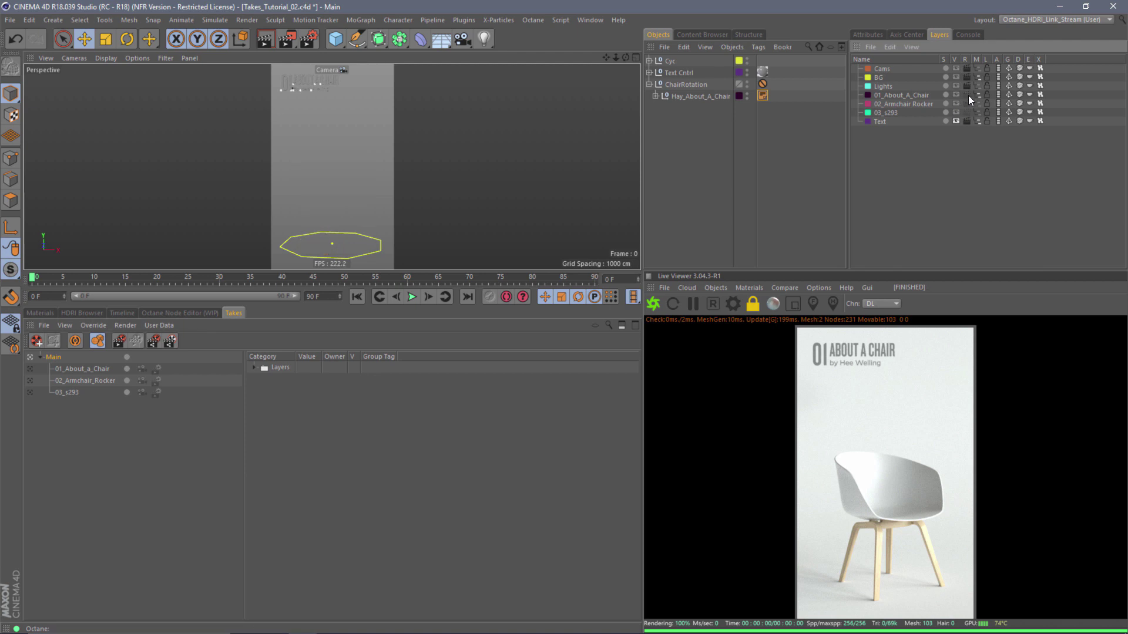
click(653, 302)
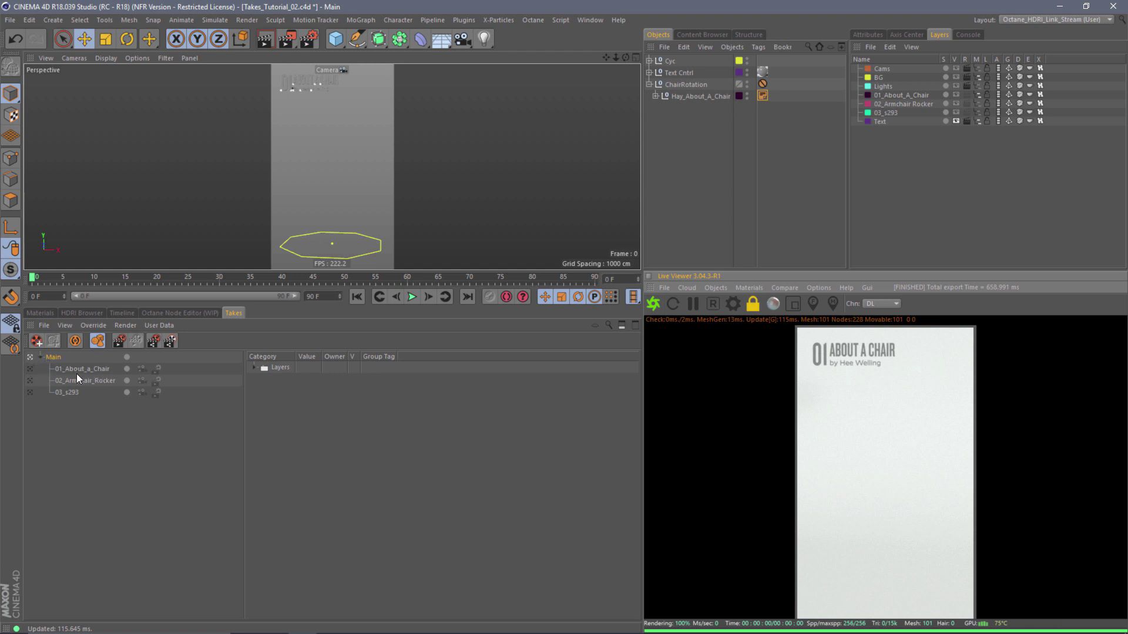
In the 01_About_a_Chair take, use Auto Take to override the chair layer visible and re-render.
click(29, 368)
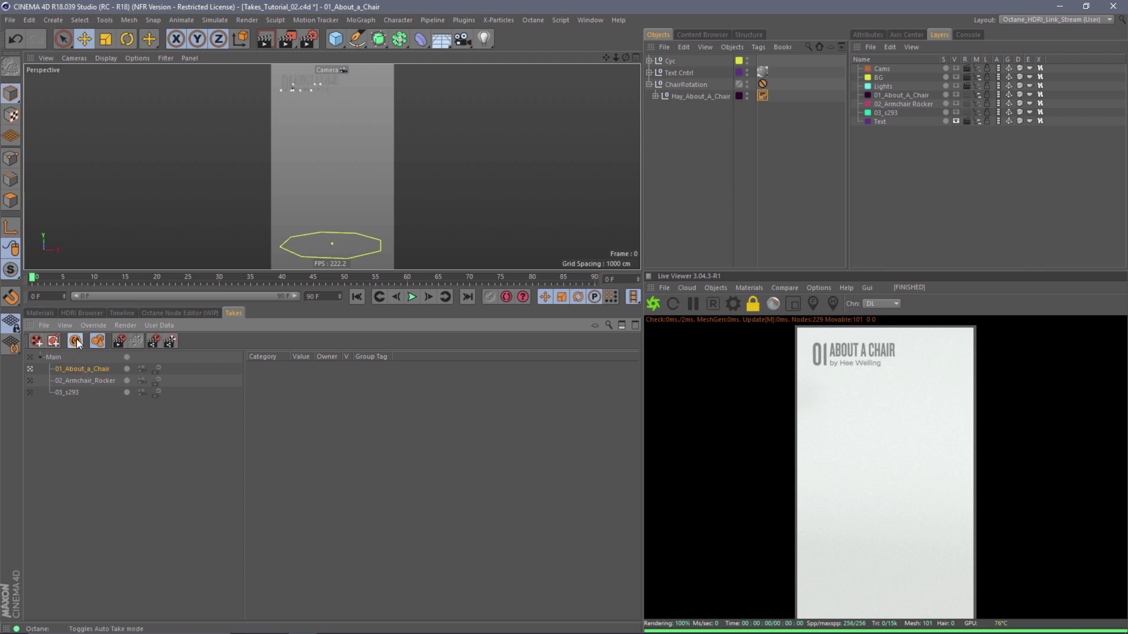
click(76, 343)
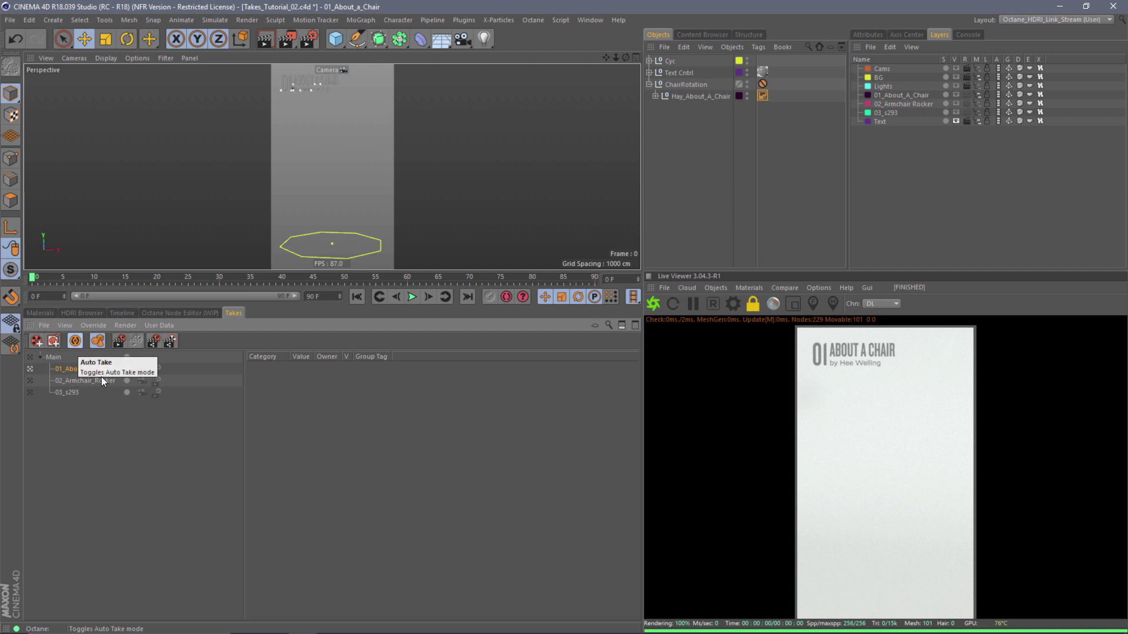
click(956, 95)
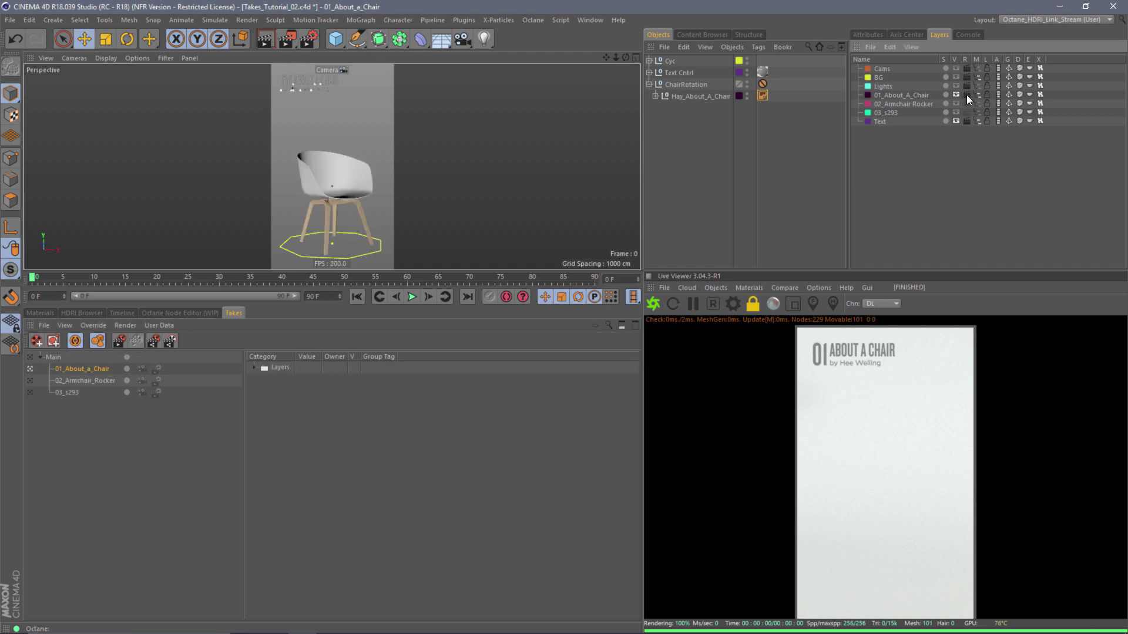
click(652, 306)
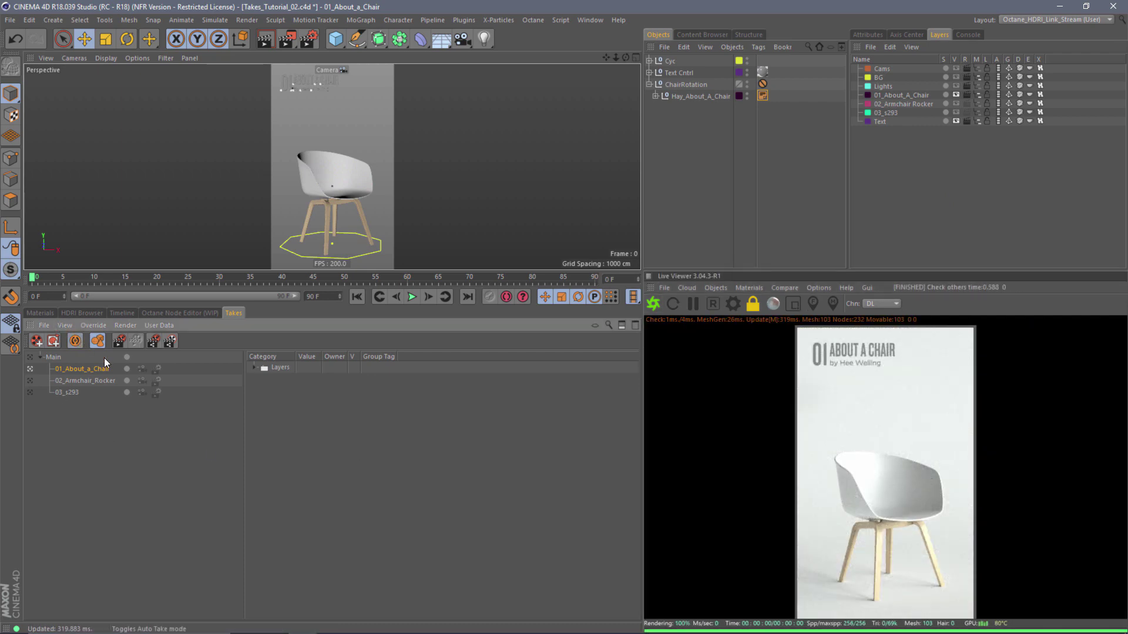
Inspect the take's True visibility overrides, then step through takes 02_Armchair_Rocker and 03_s293.
click(254, 367)
click(264, 379)
click(272, 391)
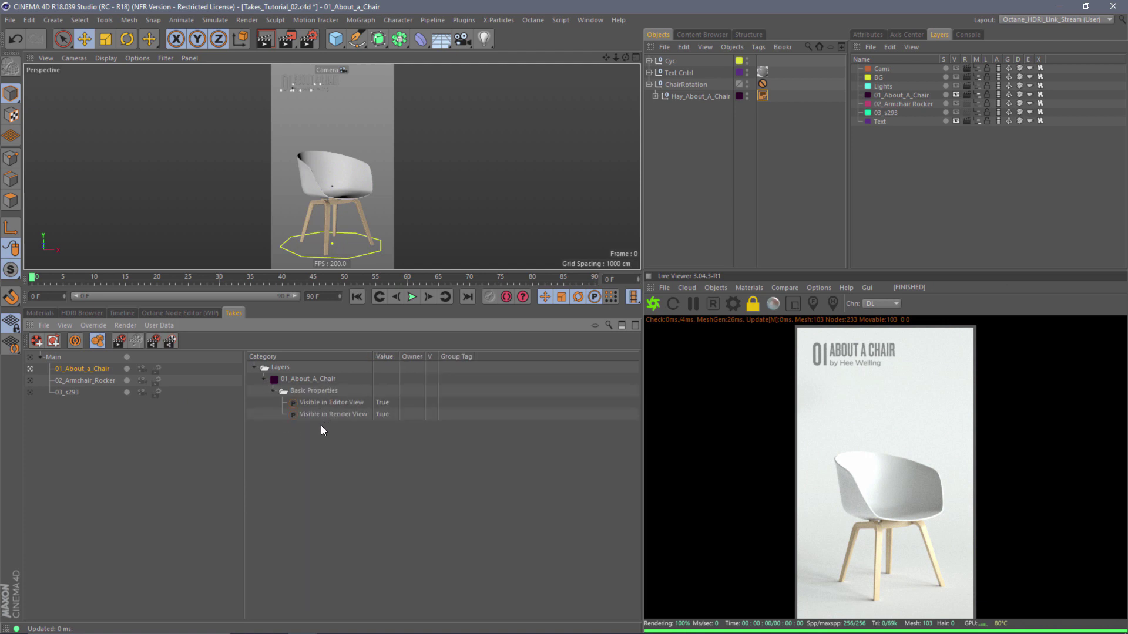
click(30, 381)
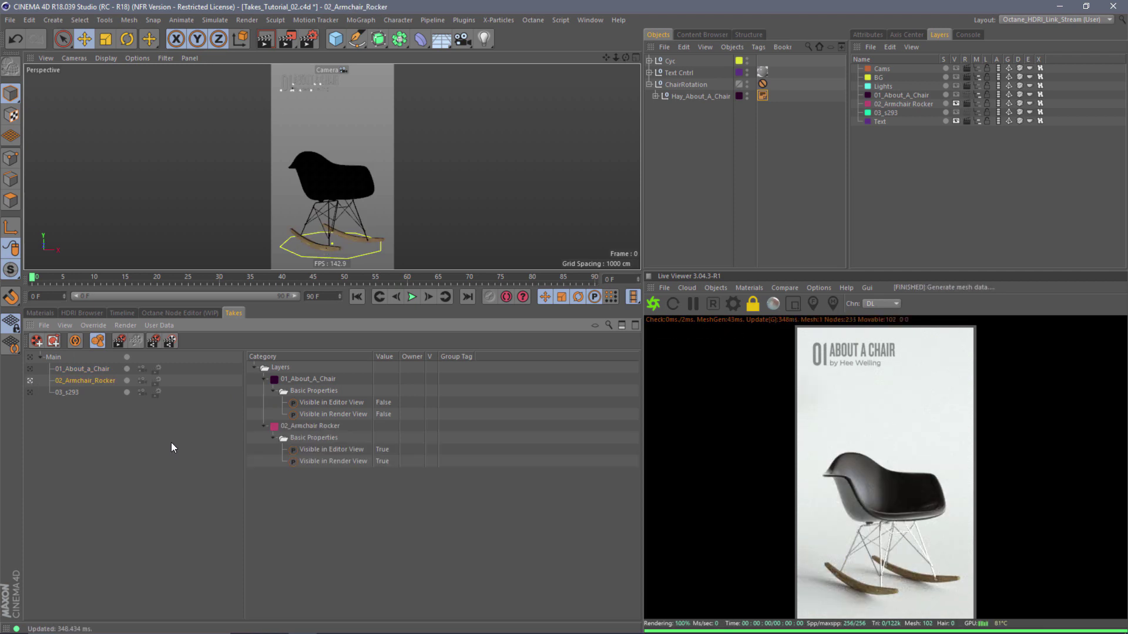
click(29, 393)
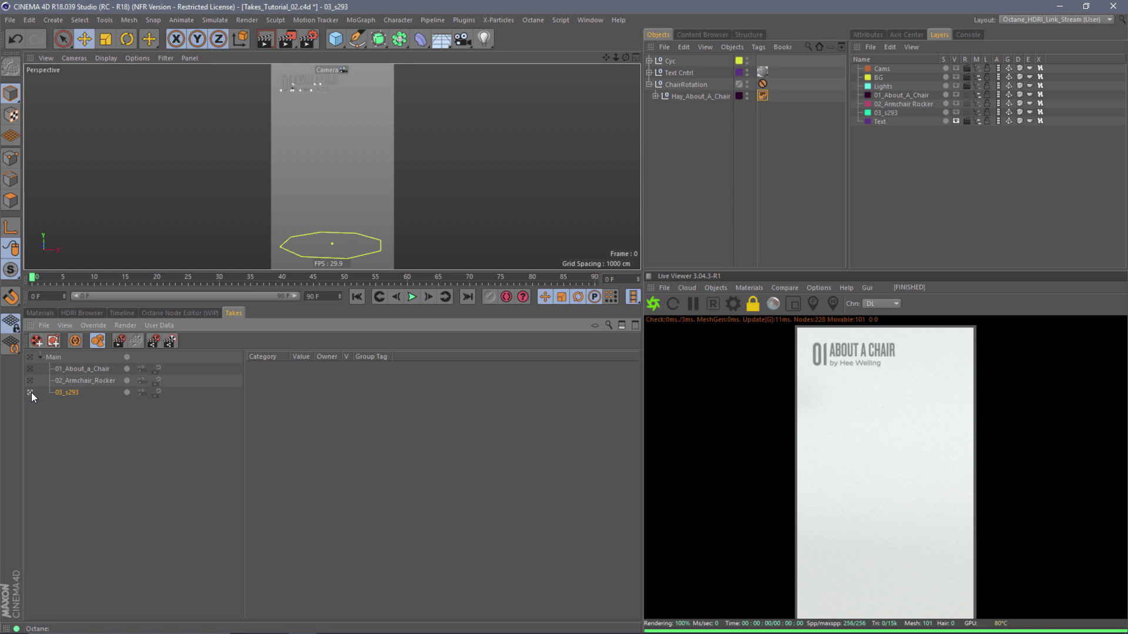
With Auto Take on, make the 03_s293 layer visible in its take and re-render.
click(74, 342)
click(956, 112)
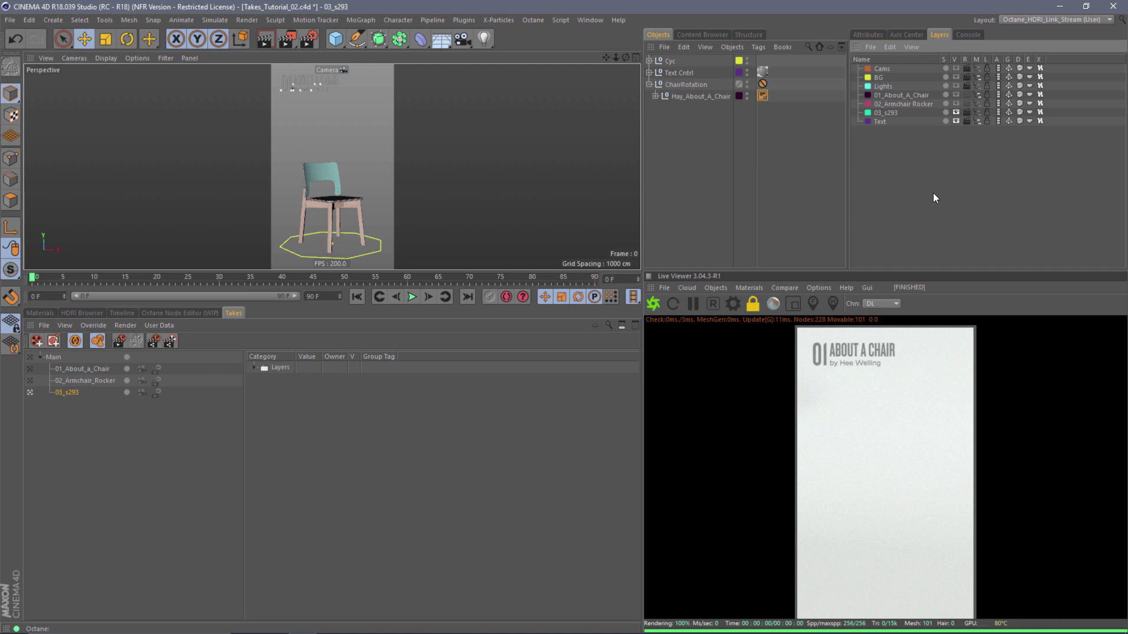
click(654, 305)
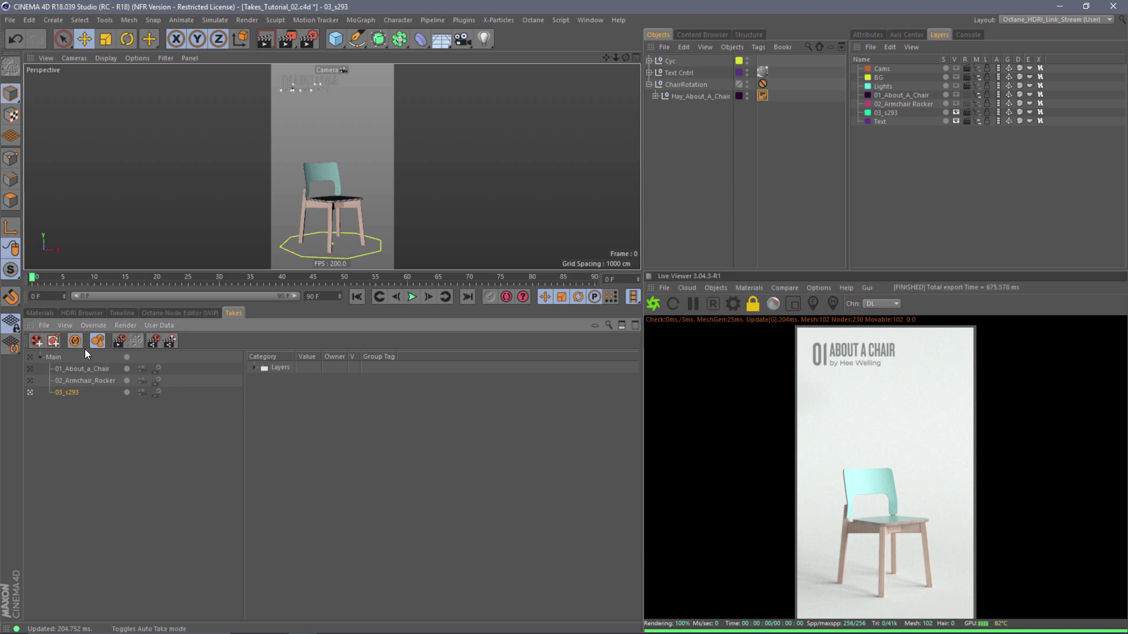
Expand the 03_s293 visibility overrides, then switch to the 02_Armchair_Rocker take.
click(254, 367)
click(264, 379)
click(272, 391)
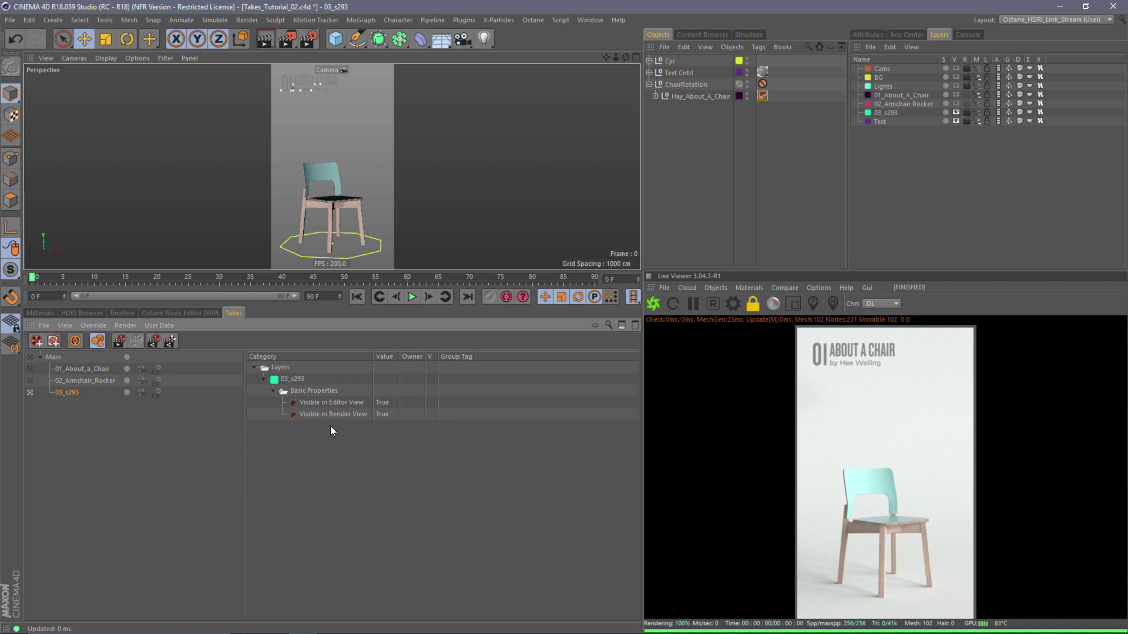
click(30, 381)
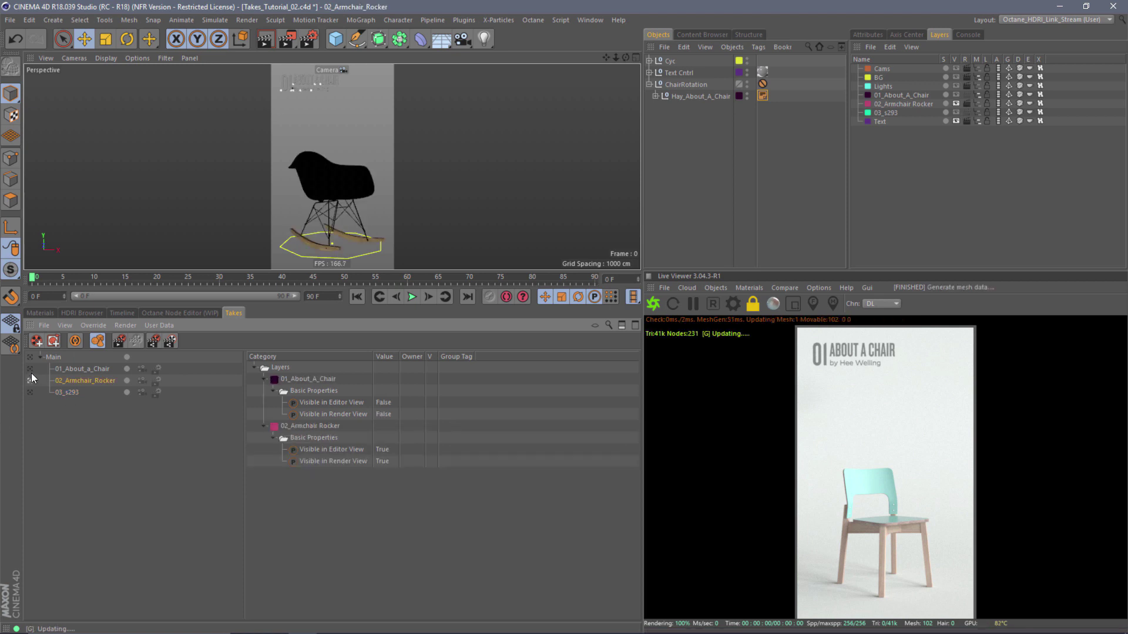
Switch between takes 01 and 02 and dismiss the popped-out editor visibility setting.
click(29, 369)
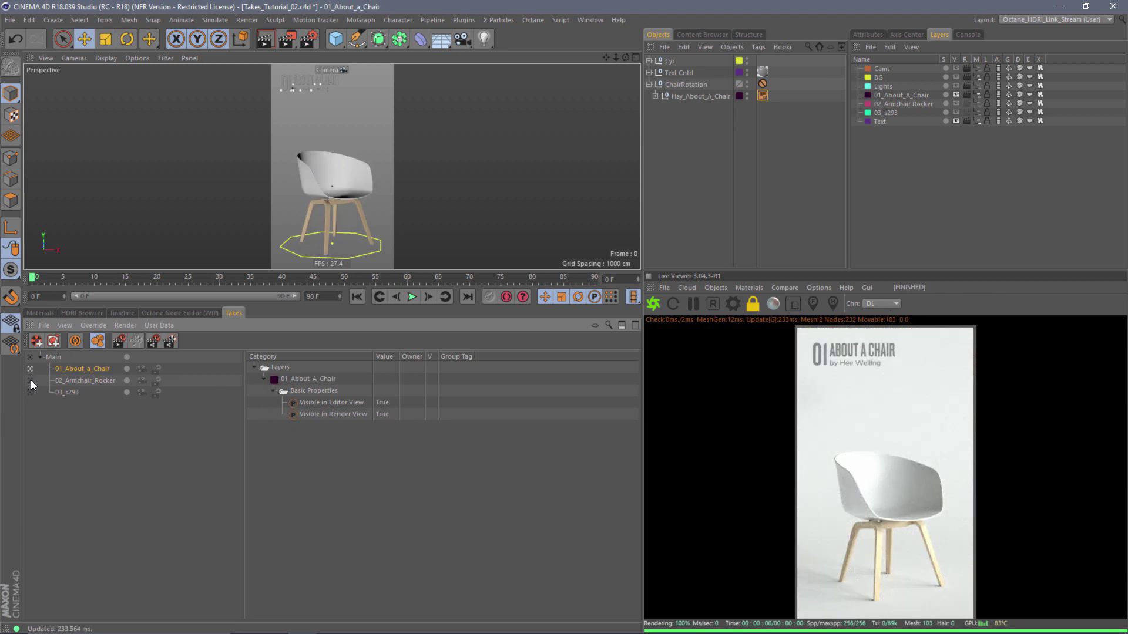
click(30, 380)
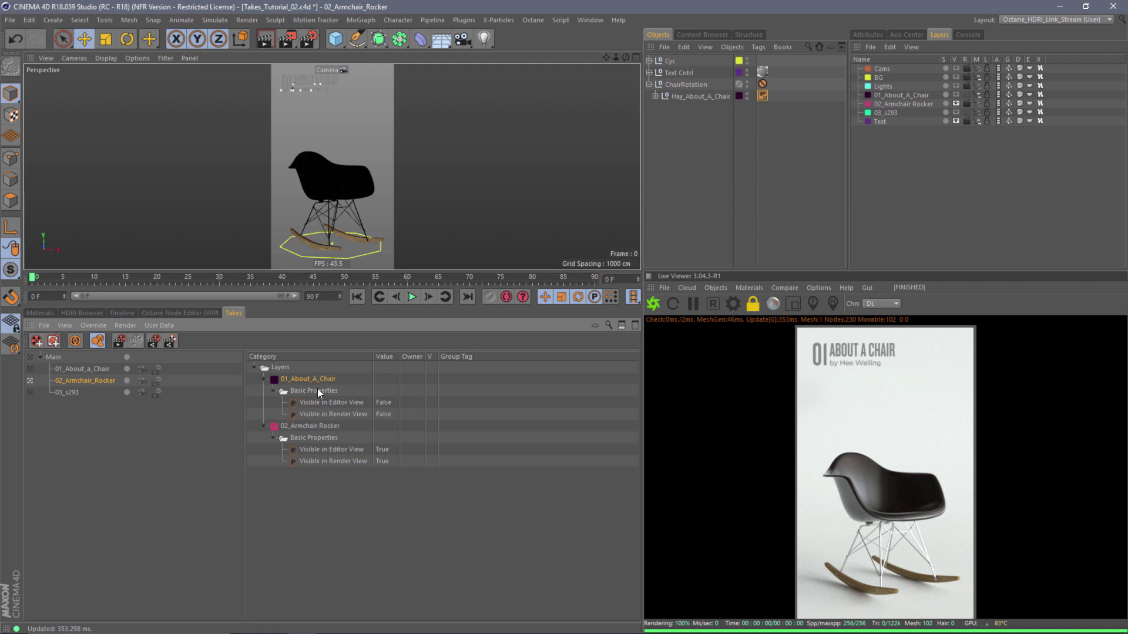
drag(374, 407, 376, 425)
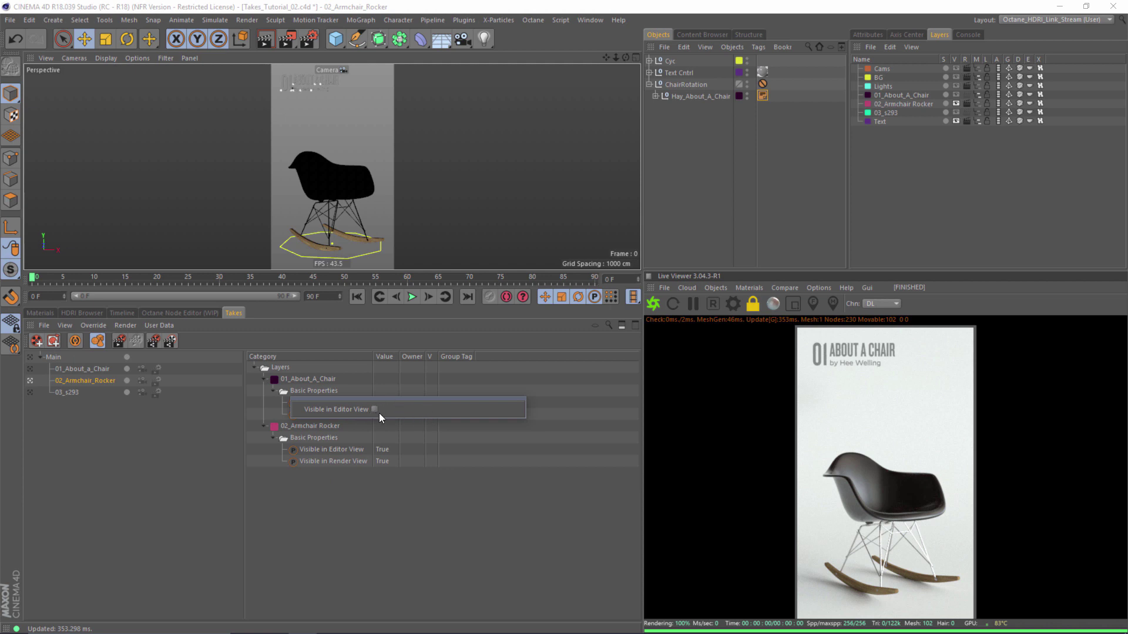
click(382, 521)
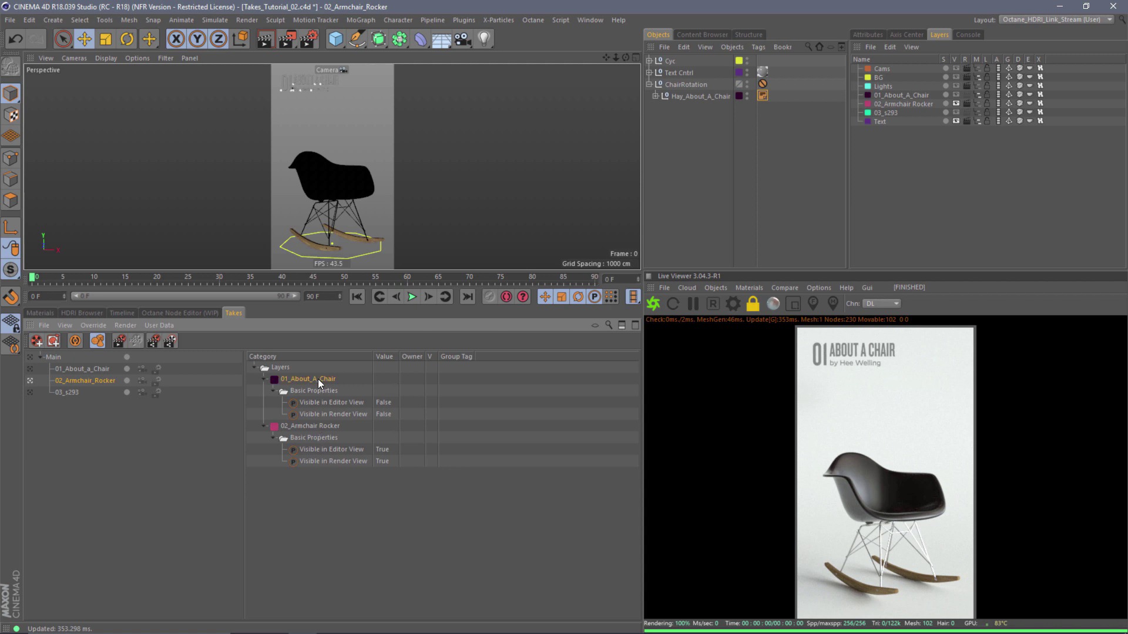
Delete the 01_About_A_Chair override from take 02, undoing an accidental take deletion, and activate Main.
key(Delete)
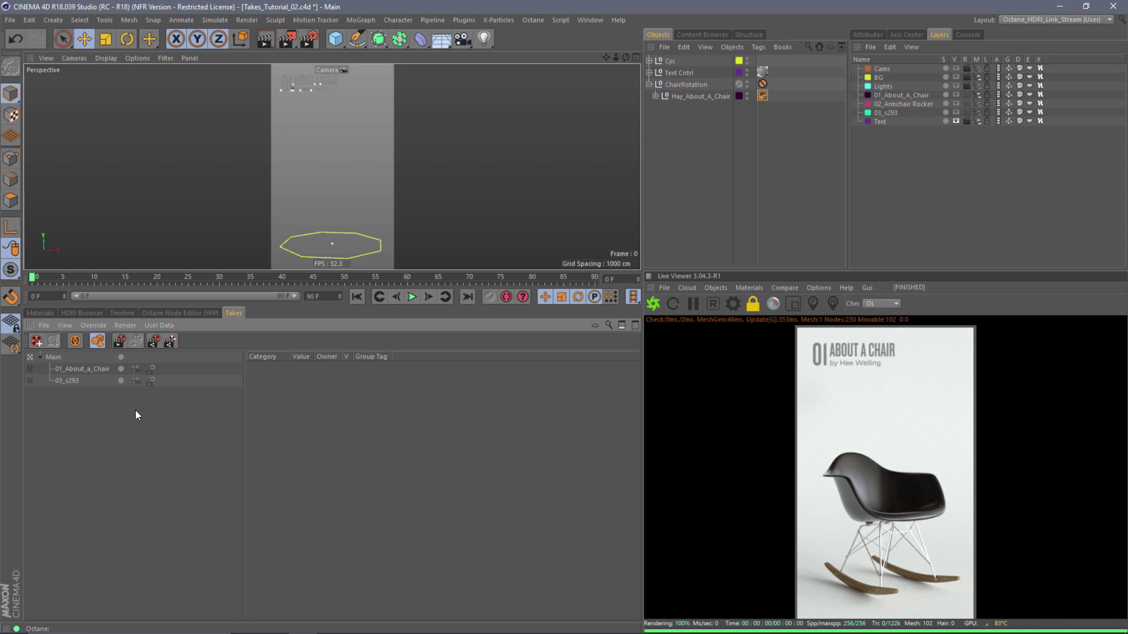
key(ctrl+z)
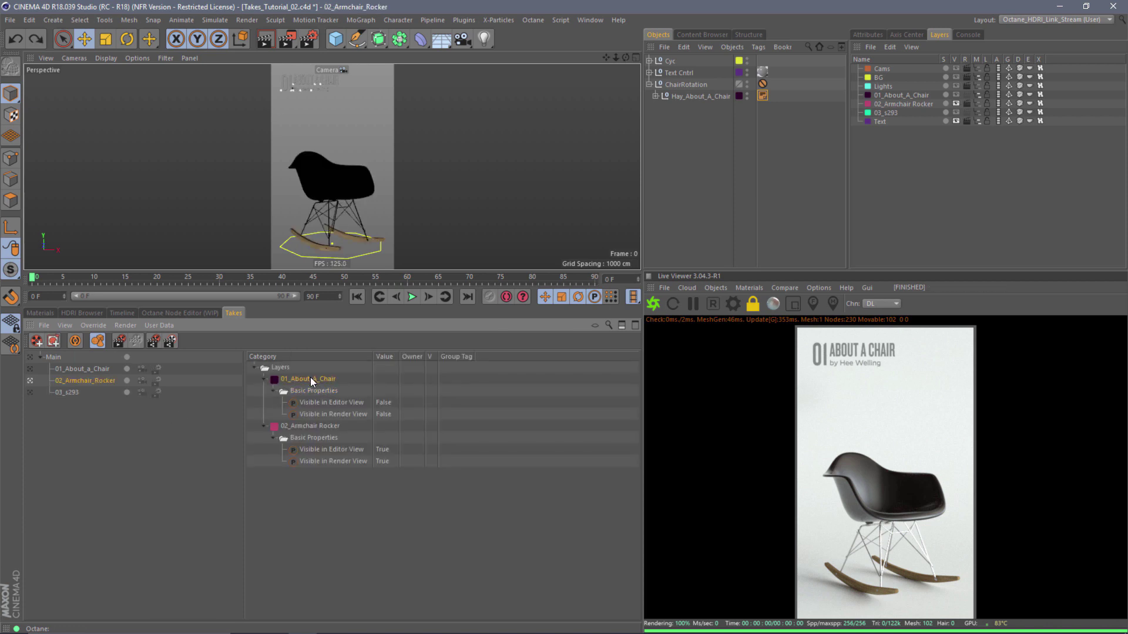
key(Delete)
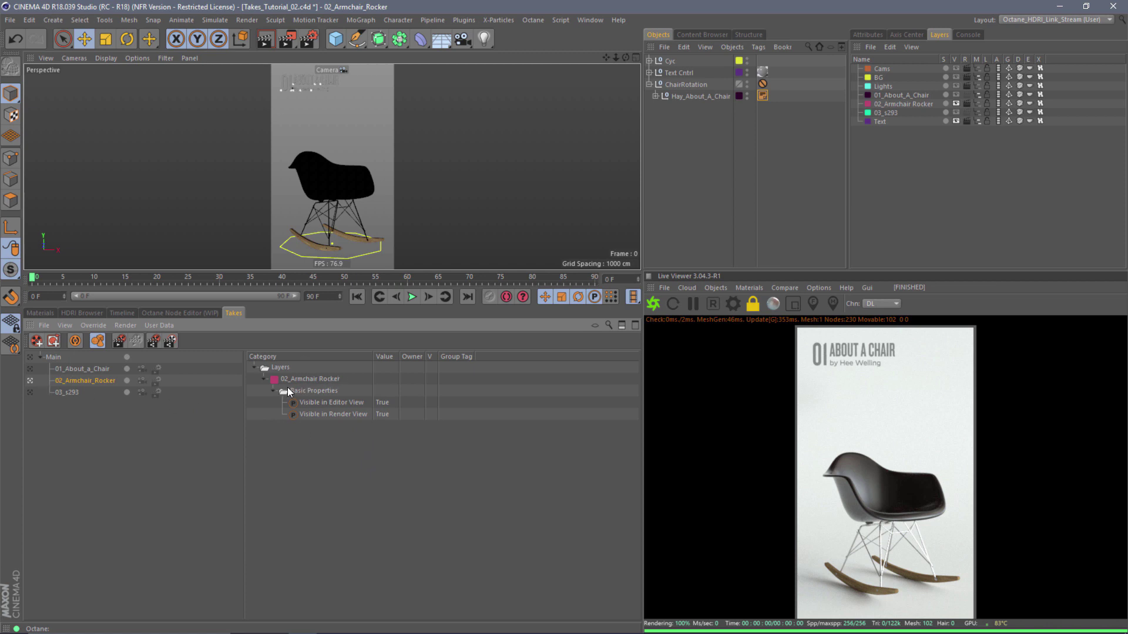
click(30, 356)
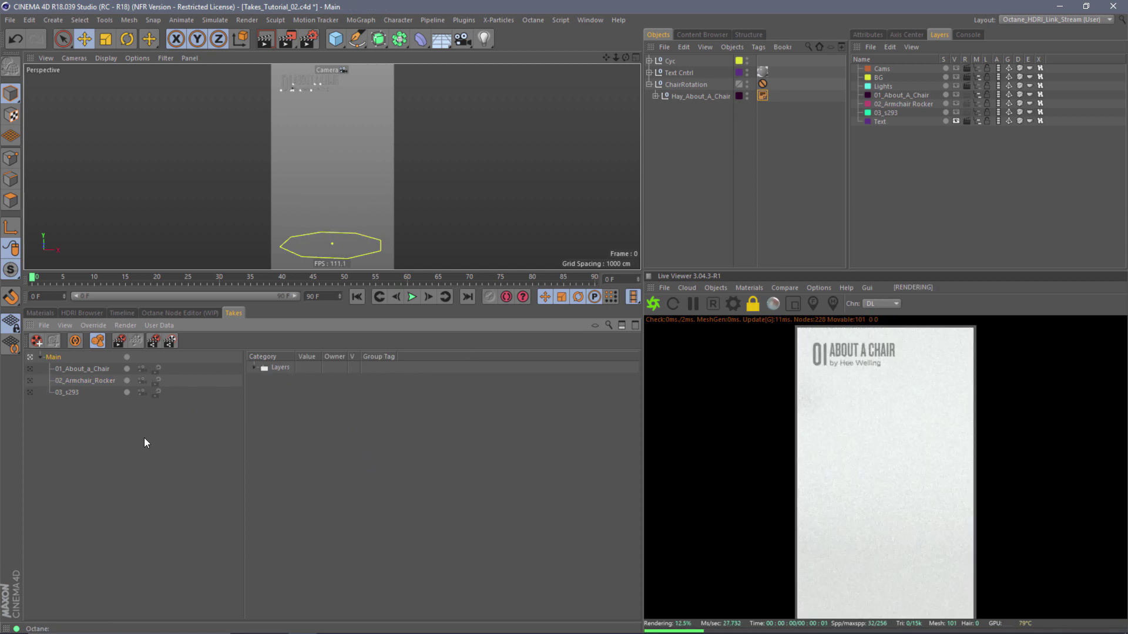
Compare the three chair takes, settle on 02_Armchair_Rocker, and reveal the hidden chair objects.
click(30, 368)
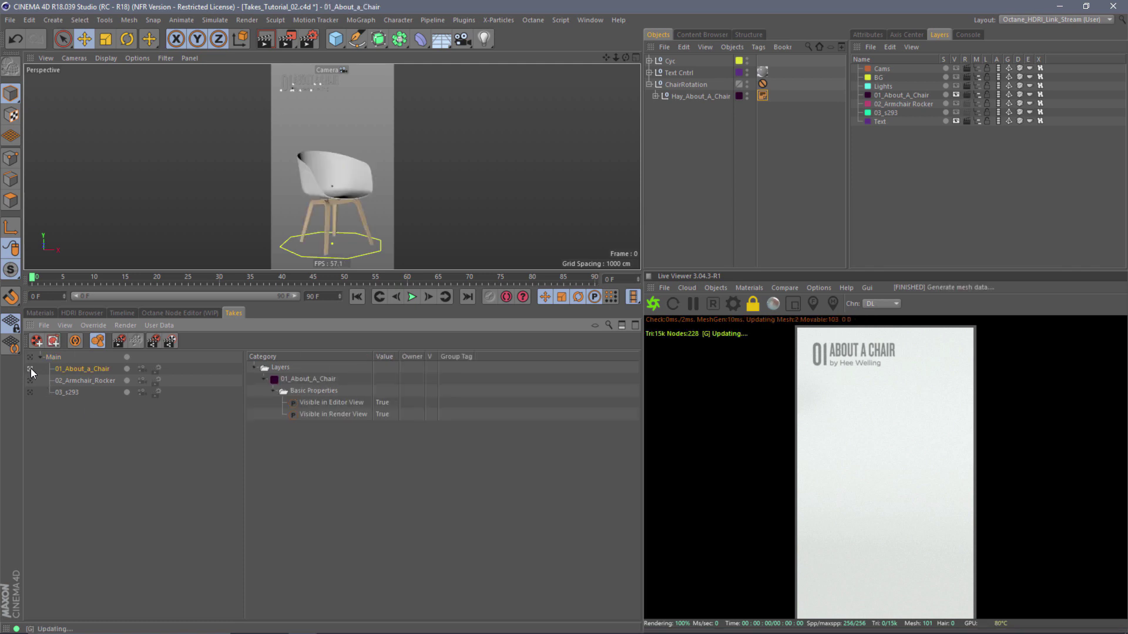
click(29, 380)
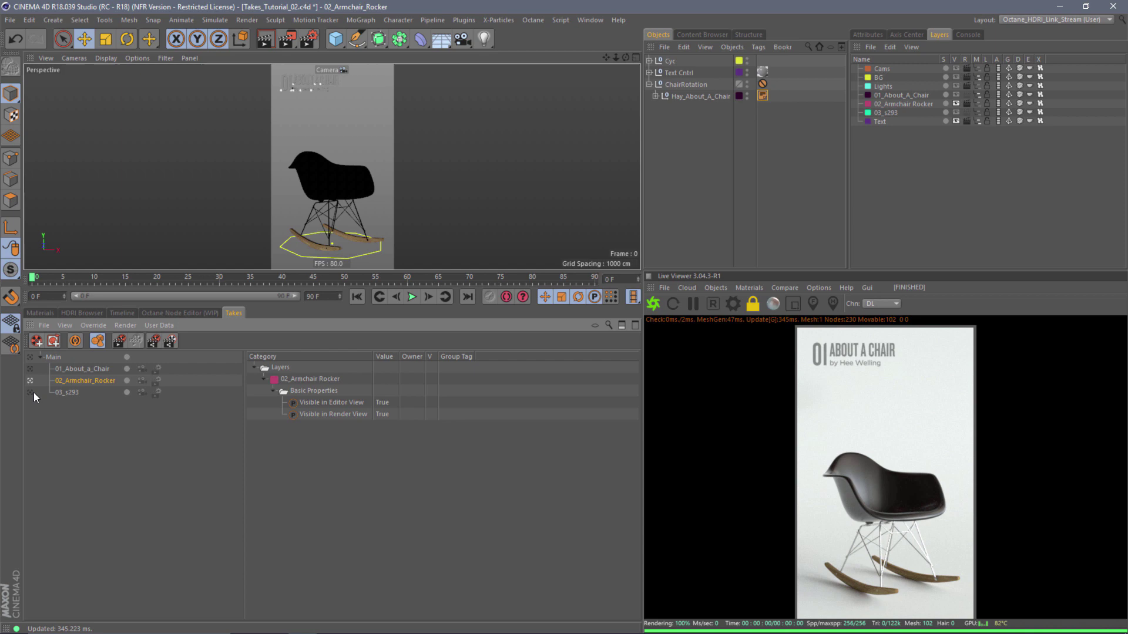
click(30, 392)
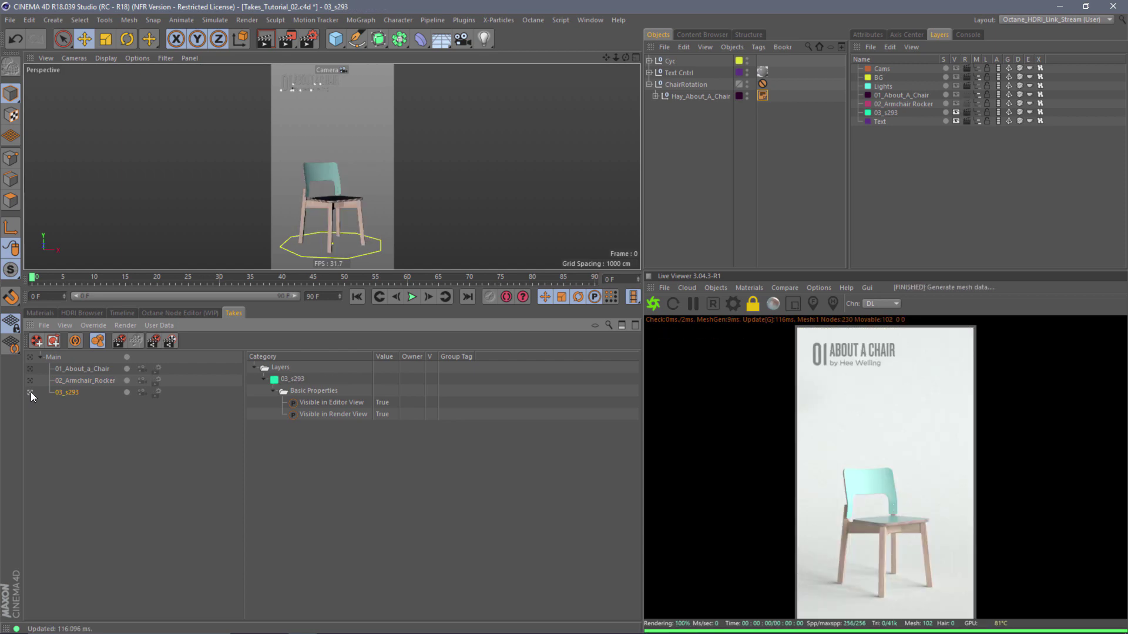
click(30, 380)
click(30, 369)
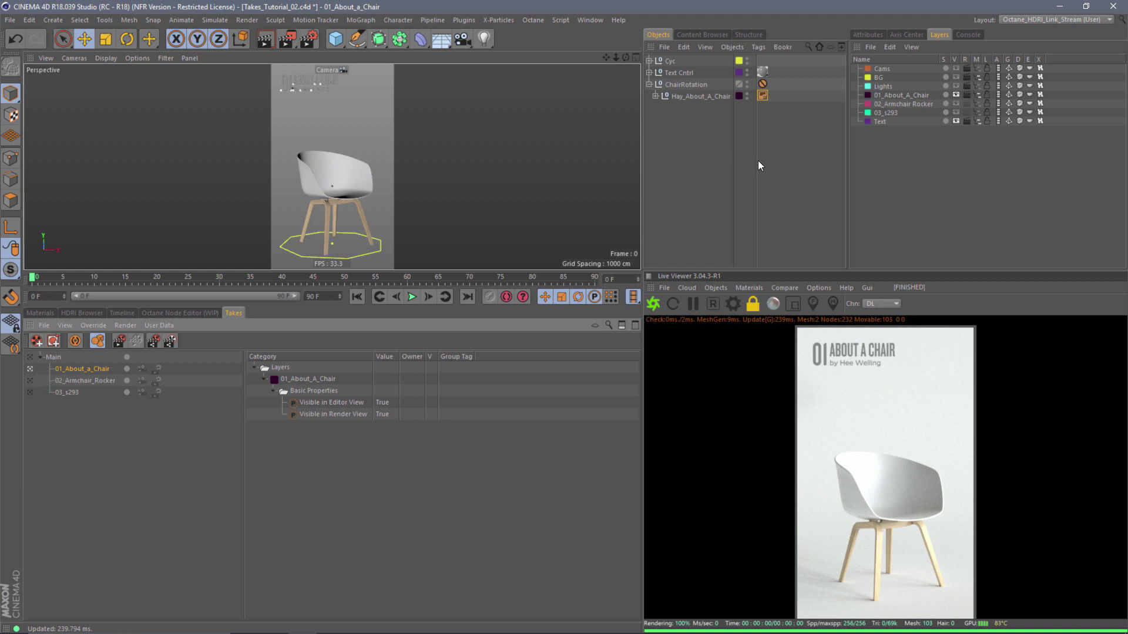
click(30, 380)
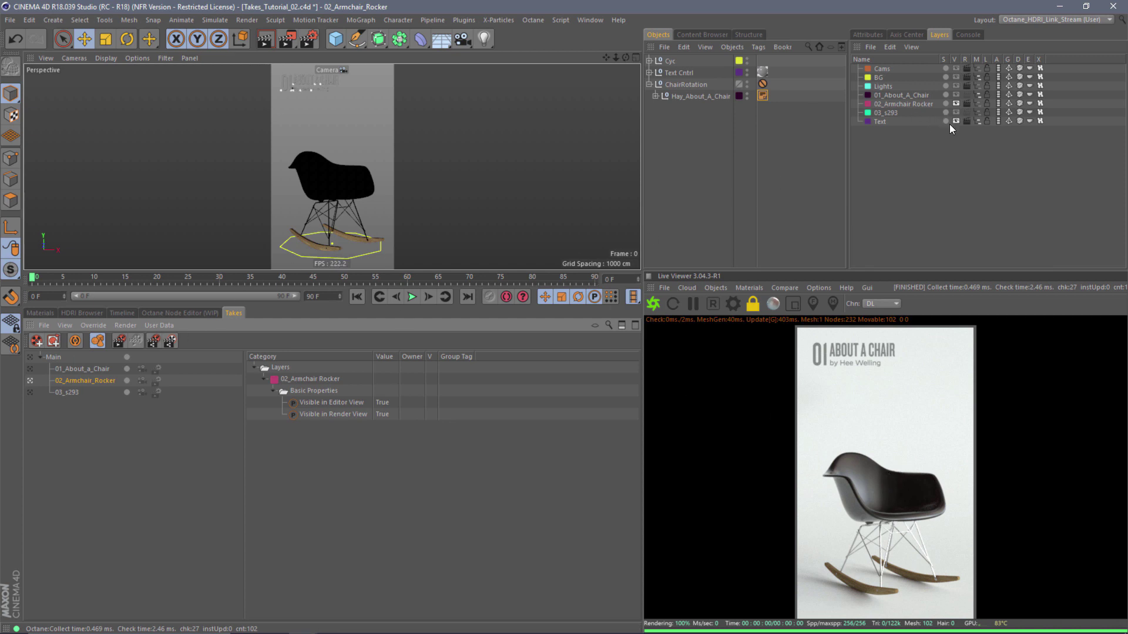
click(979, 111)
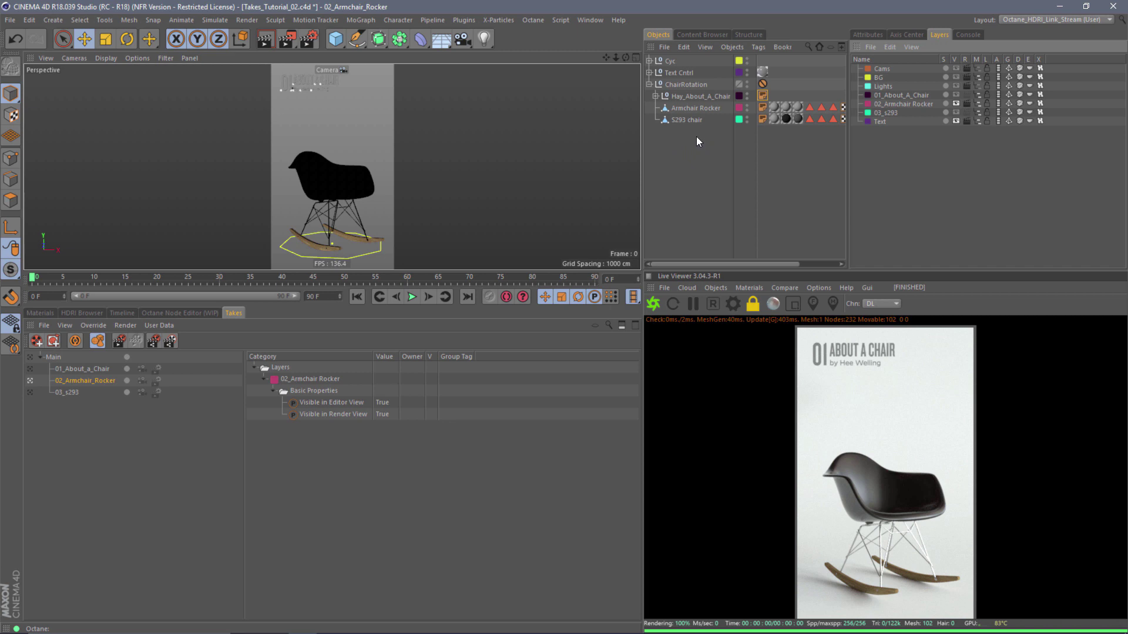
Inspect the Armchair Rocker annotation and select Chair Number under Text Cntrl.
click(762, 108)
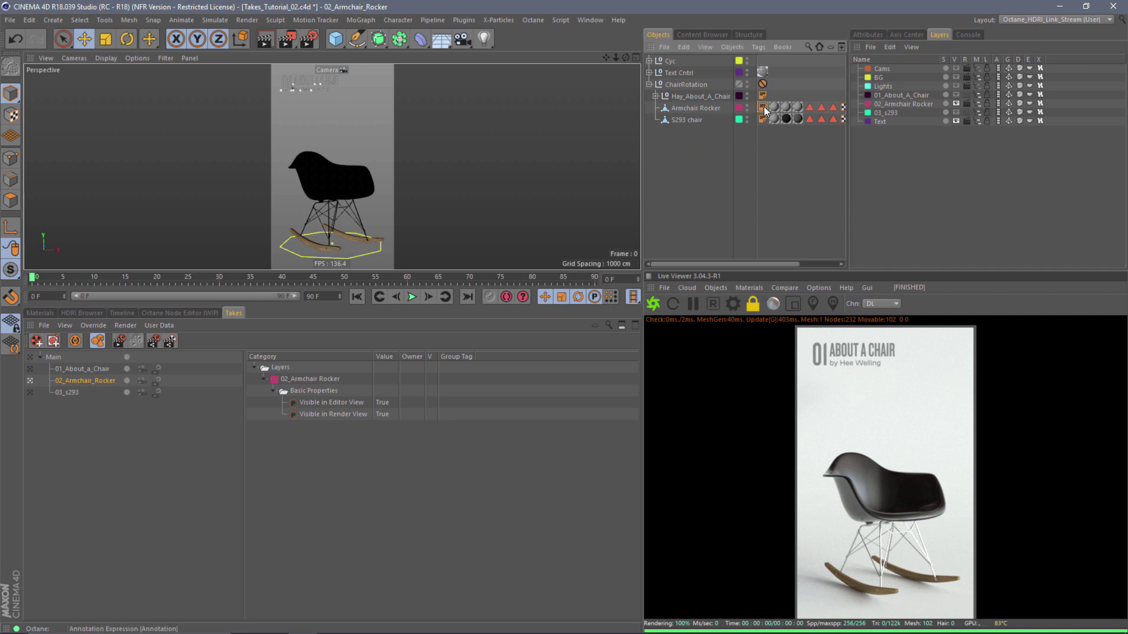
click(867, 34)
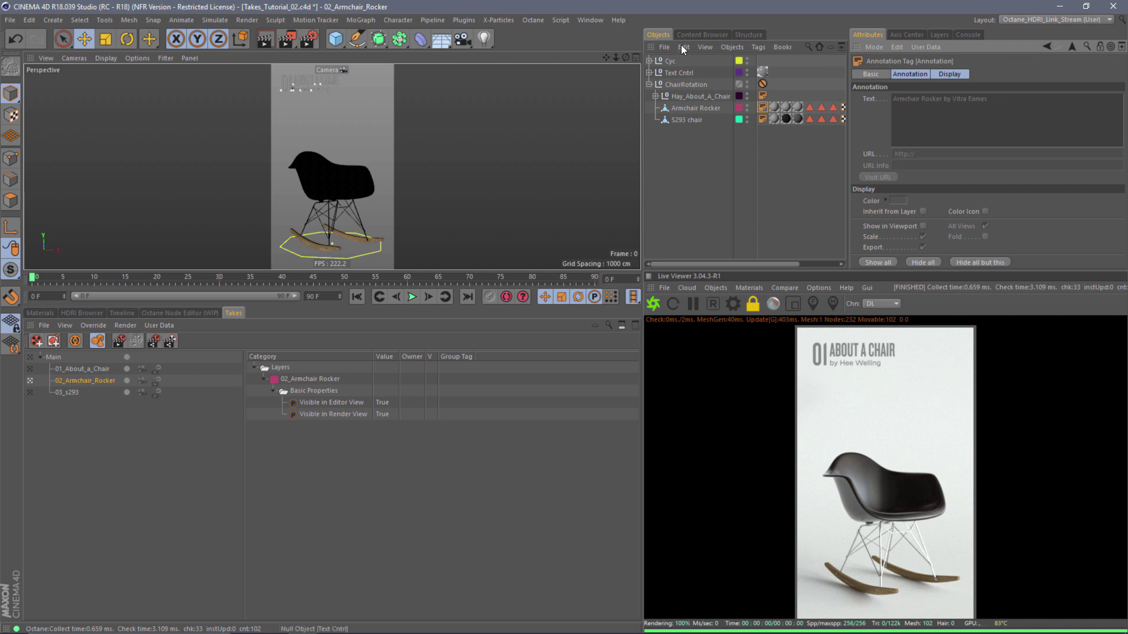
click(649, 73)
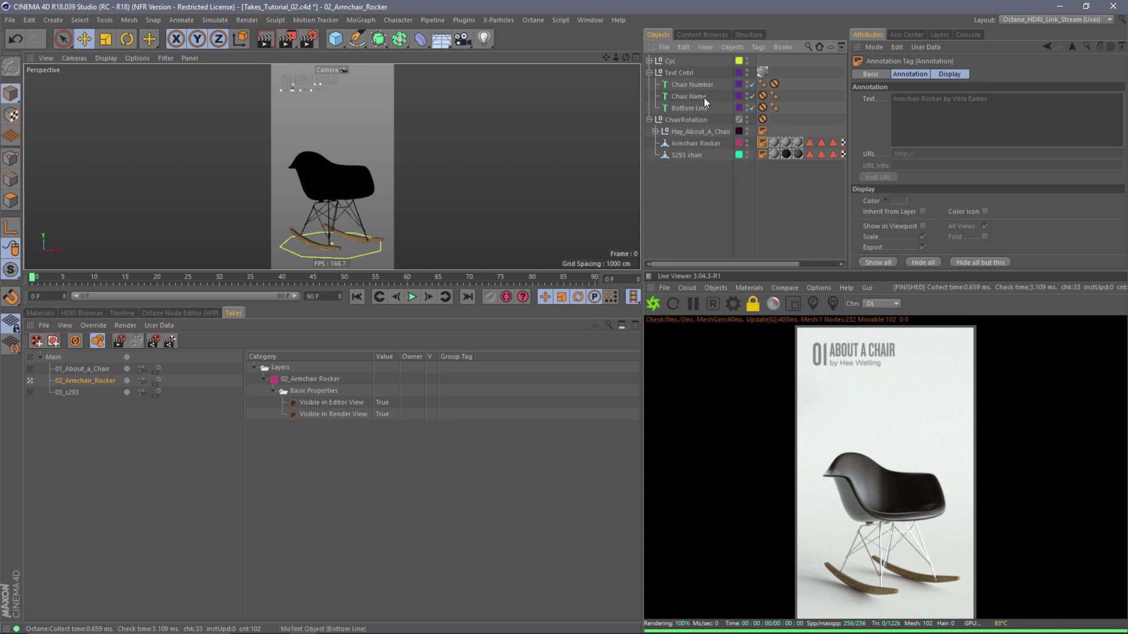
click(693, 85)
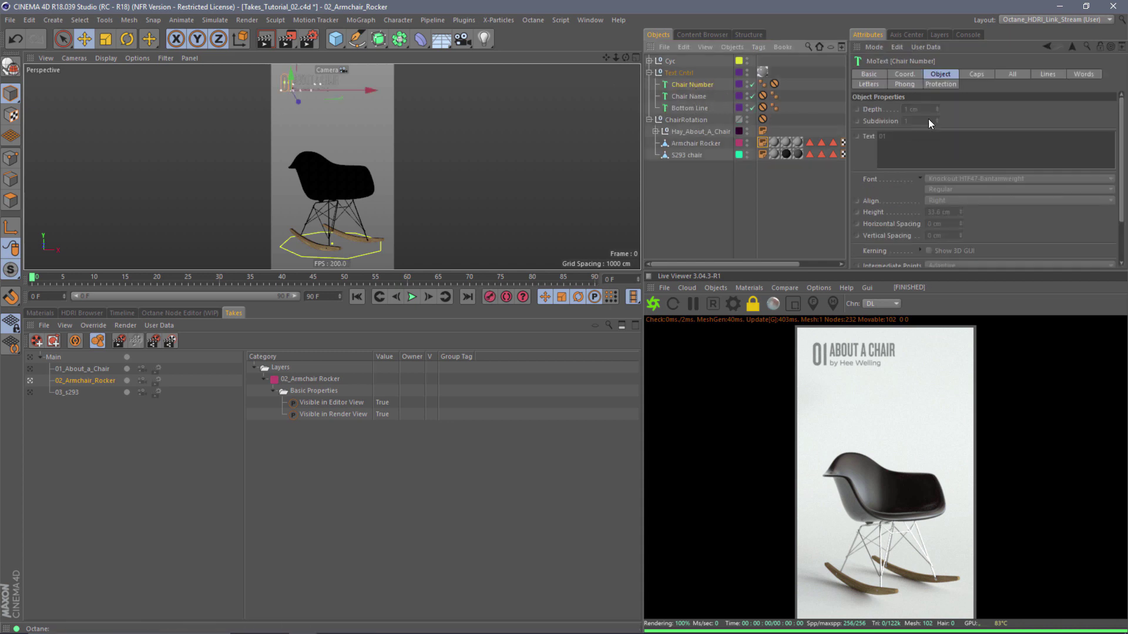
Override Chair Number's Text in this take, changing 01 to 02.
right_click(870, 137)
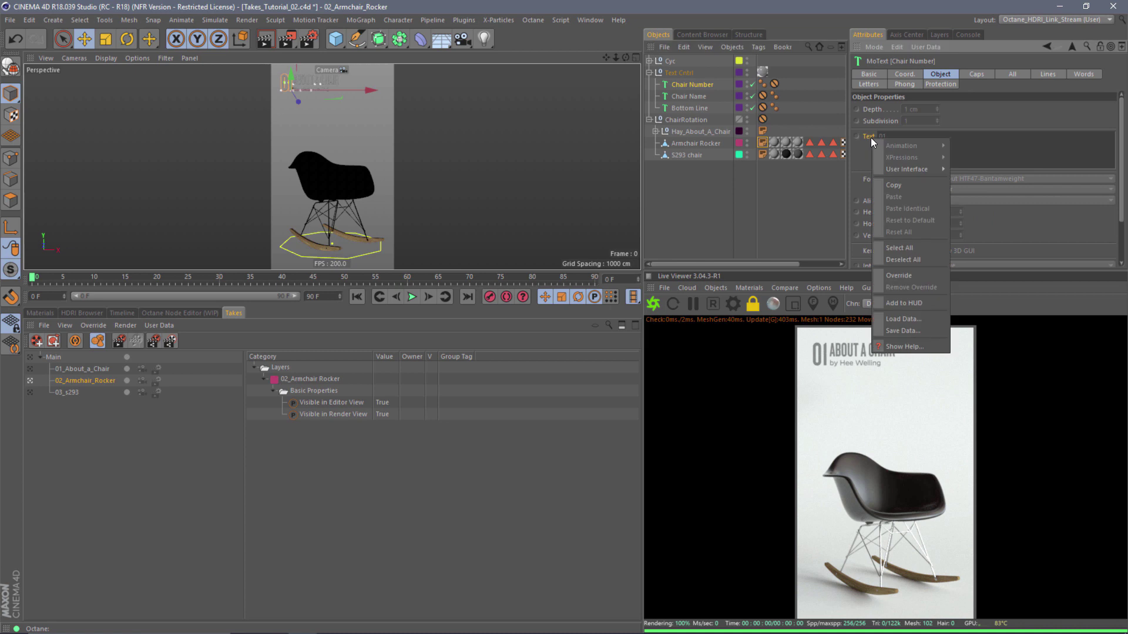
click(920, 277)
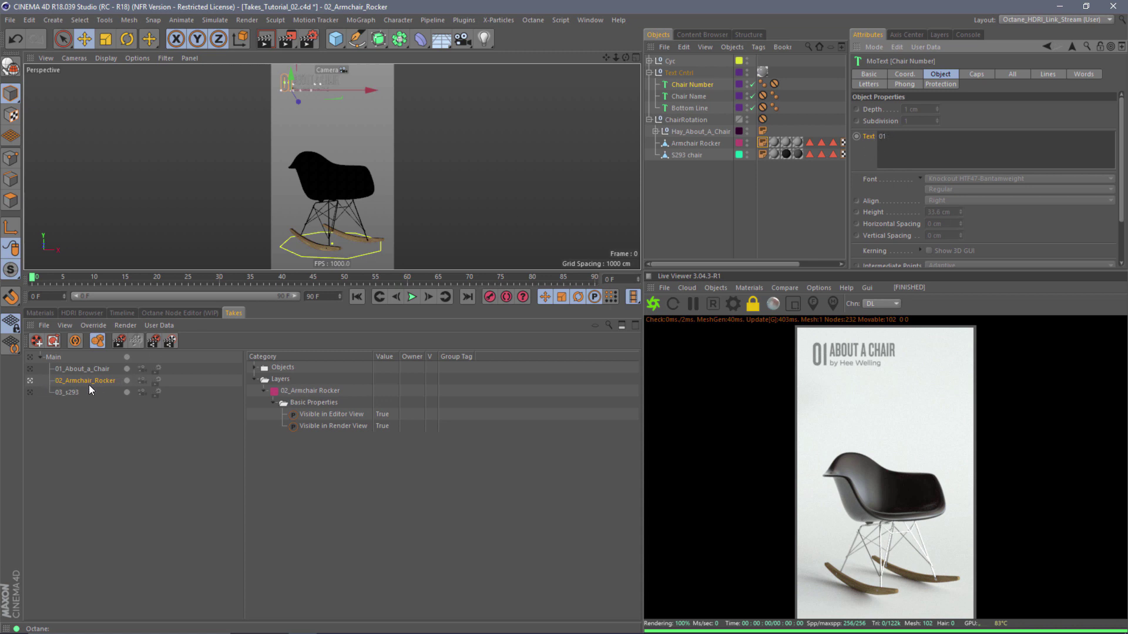
drag(883, 138, 894, 155)
text(2)
click(896, 188)
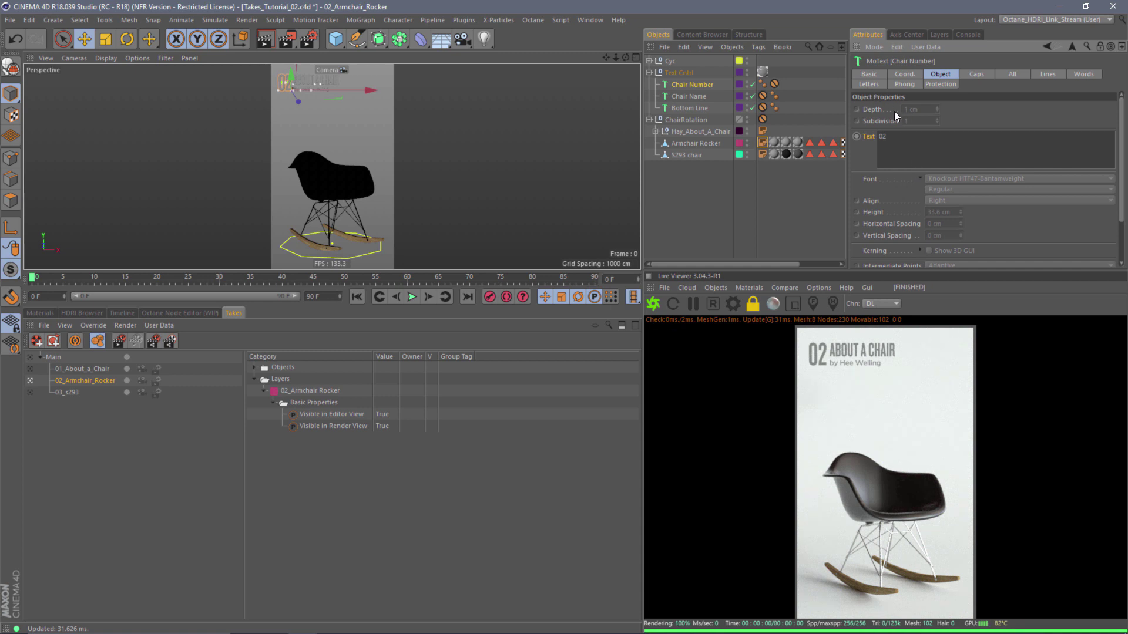
click(694, 97)
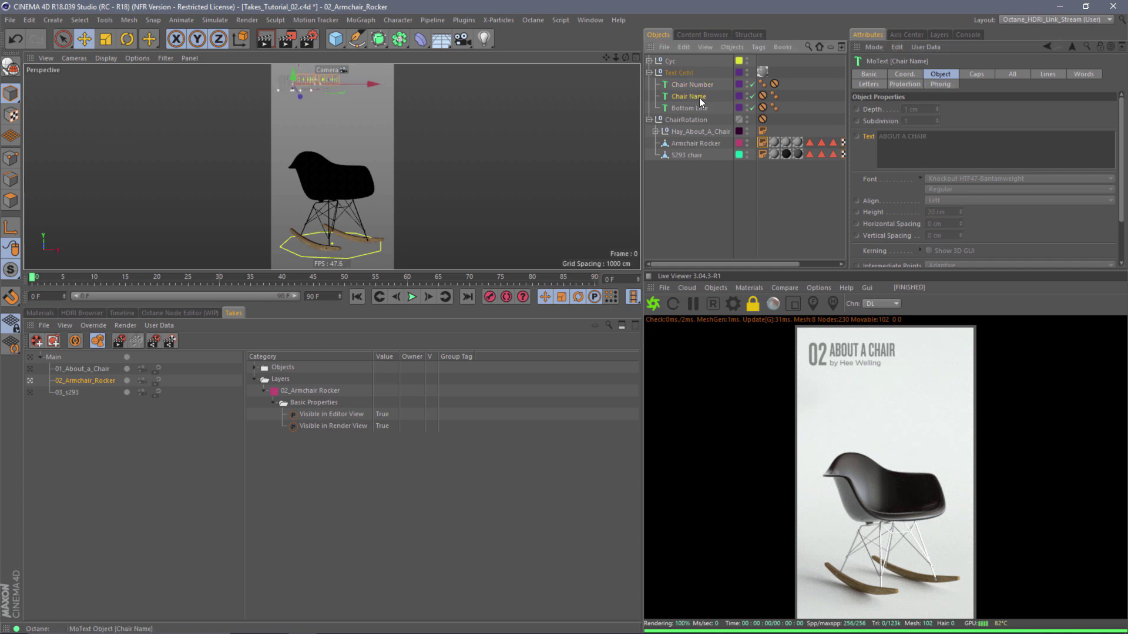
Override Chair Name's Text in this take and retype it as ARMCHAIR ROCKER.
right_click(870, 136)
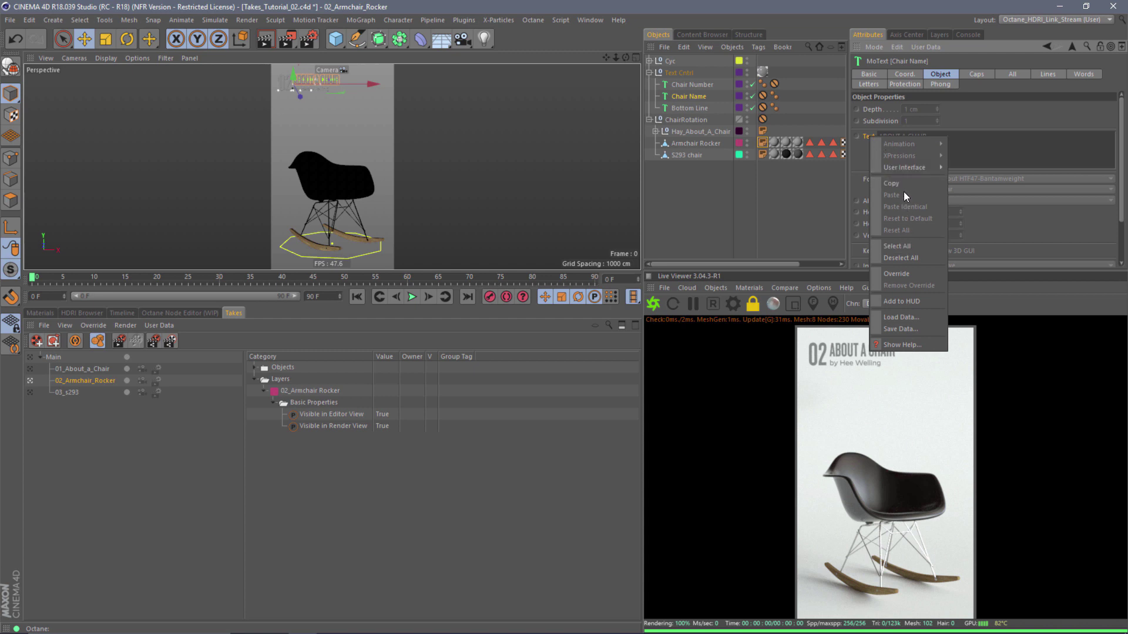
click(916, 273)
drag(933, 138, 872, 139)
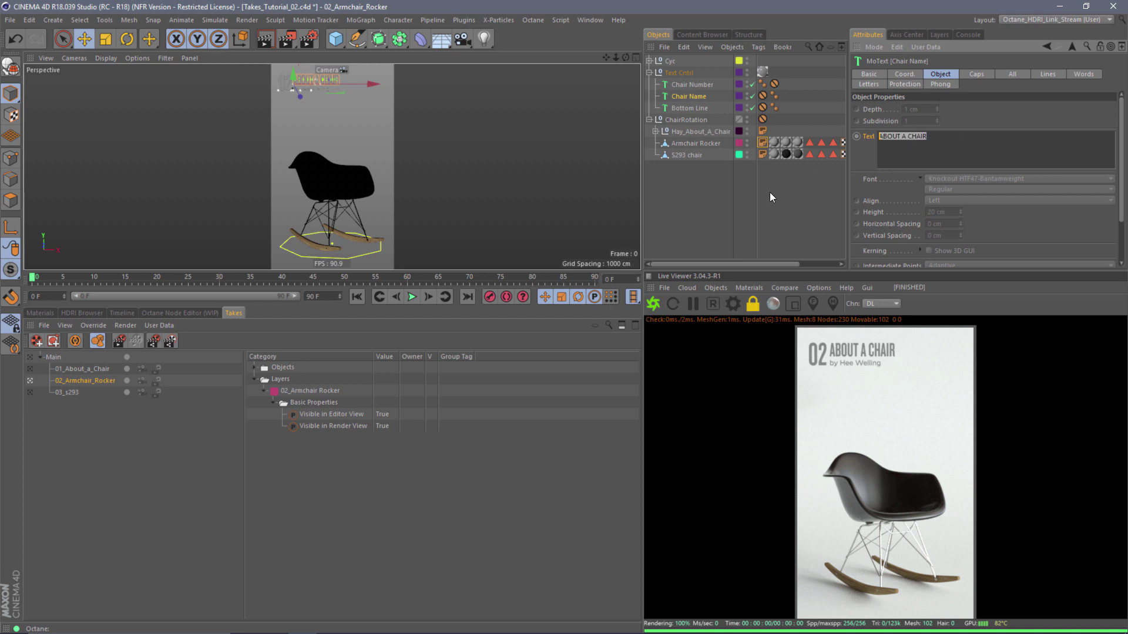
click(763, 142)
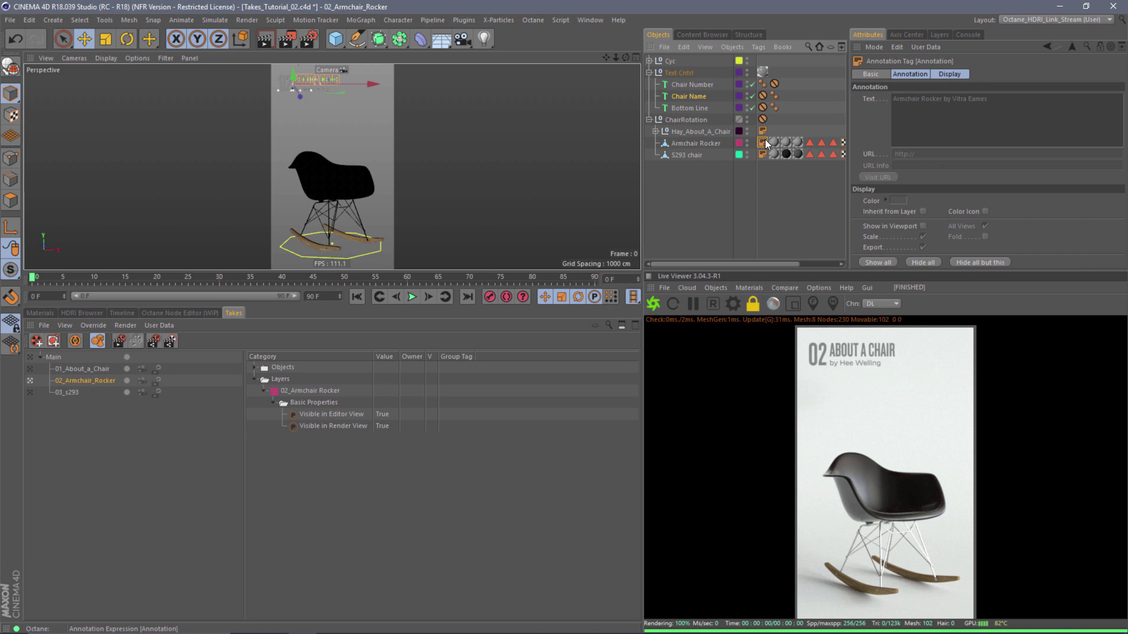
click(692, 97)
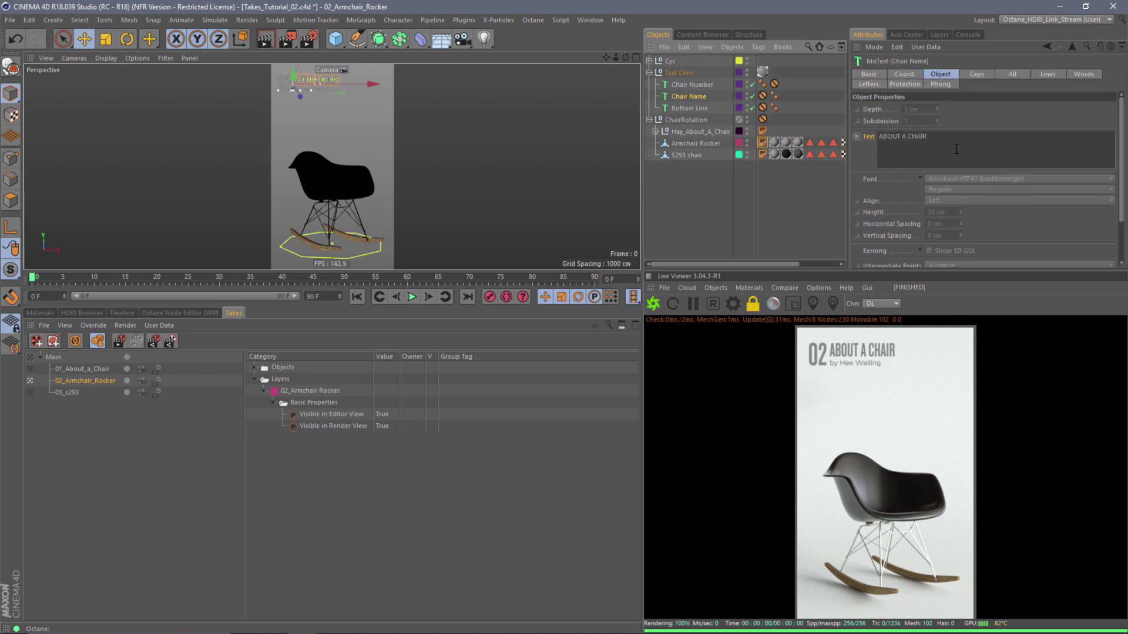
text(ARMCHAIR ROCKER)
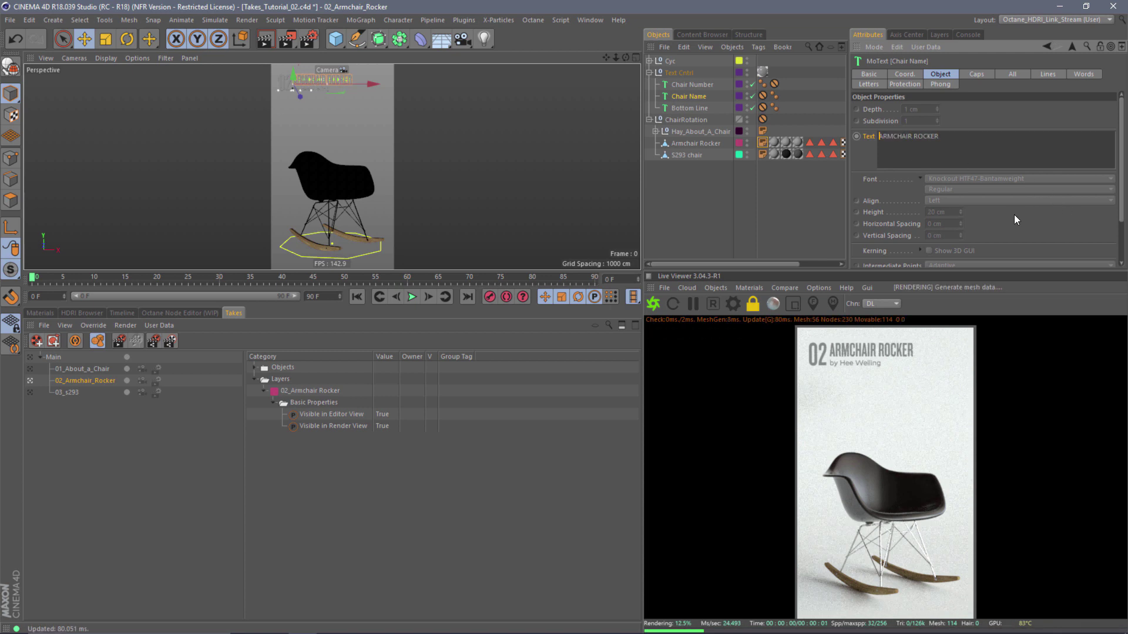
click(696, 106)
Override Bottom Line's Text with the rocker's designer, then compare with 01_About_a_Chair.
right_click(869, 138)
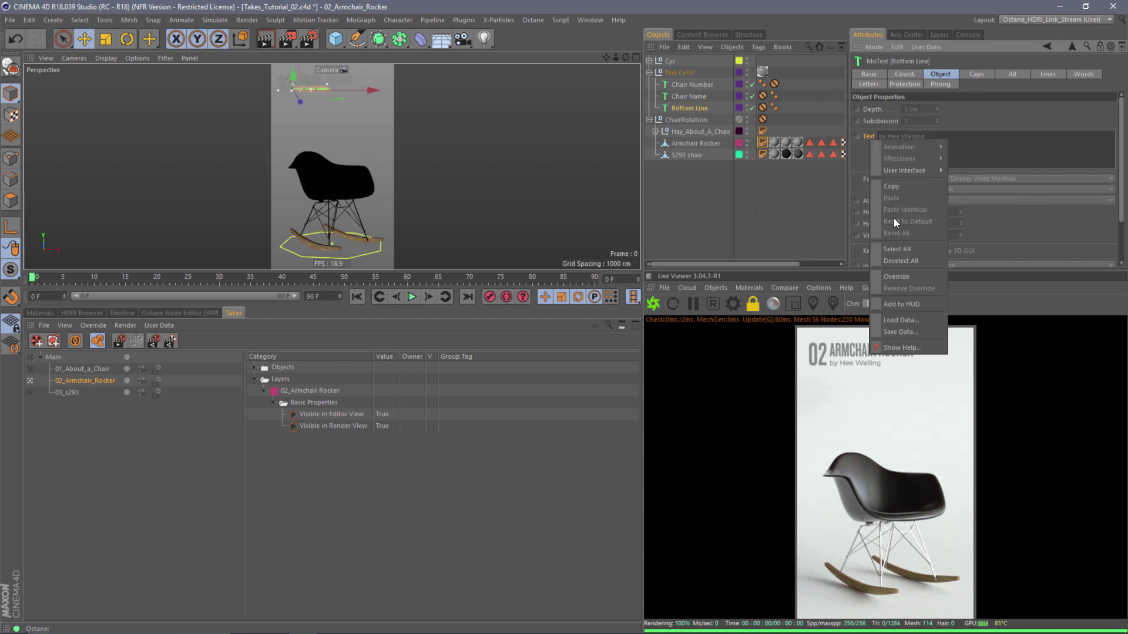
click(907, 273)
drag(940, 141, 889, 147)
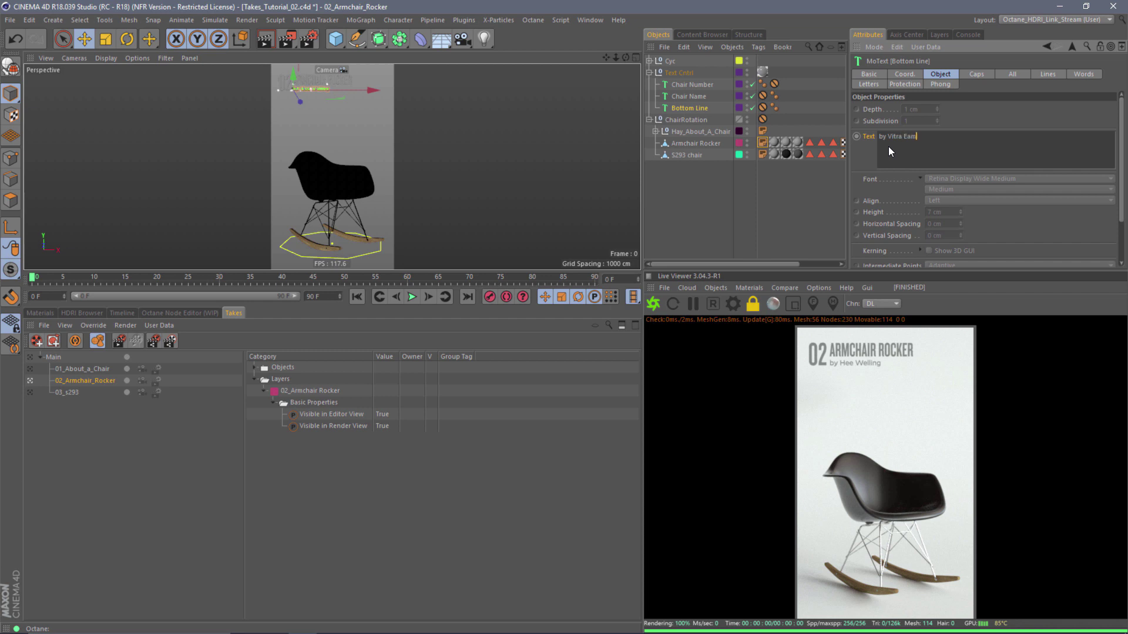
click(1017, 225)
click(31, 369)
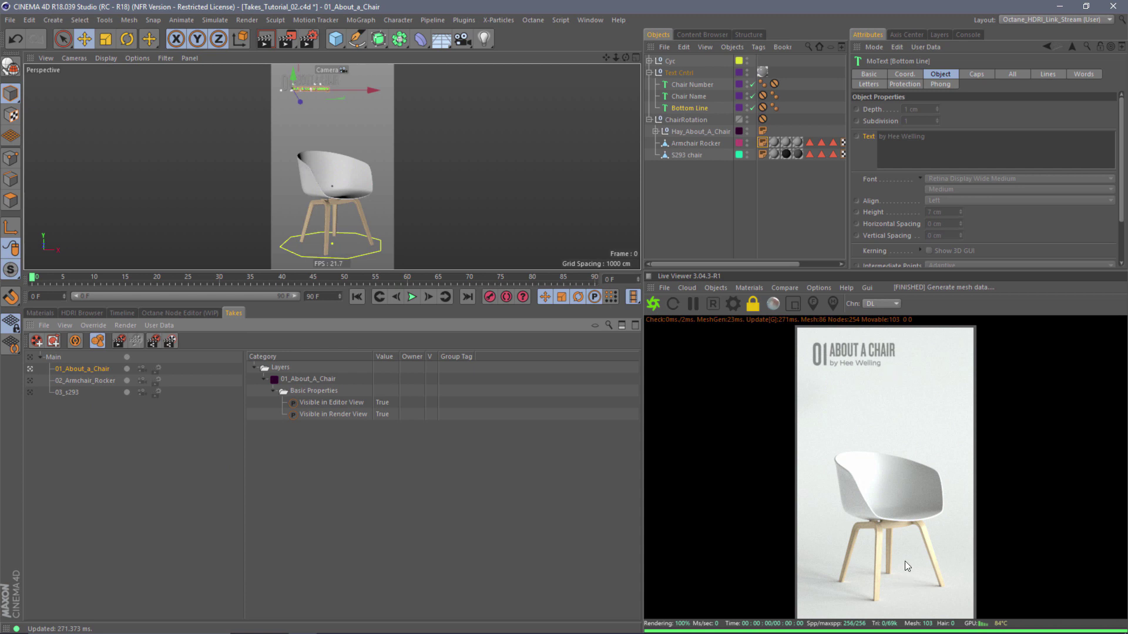
Activate the 03_s293 take and override its Chair Number text.
click(30, 380)
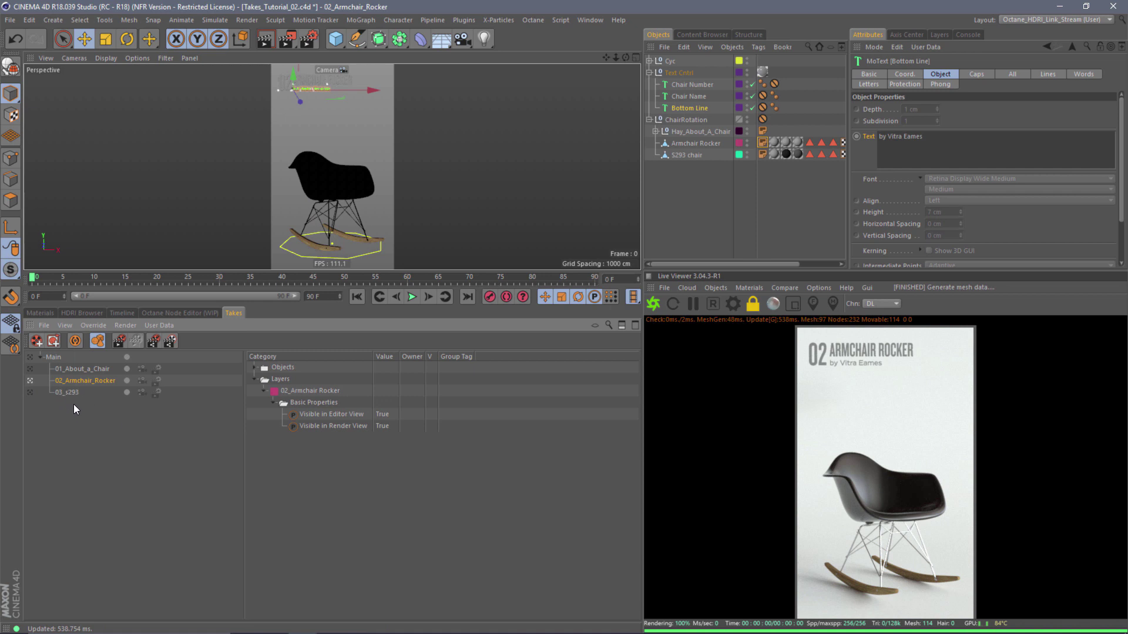
click(30, 392)
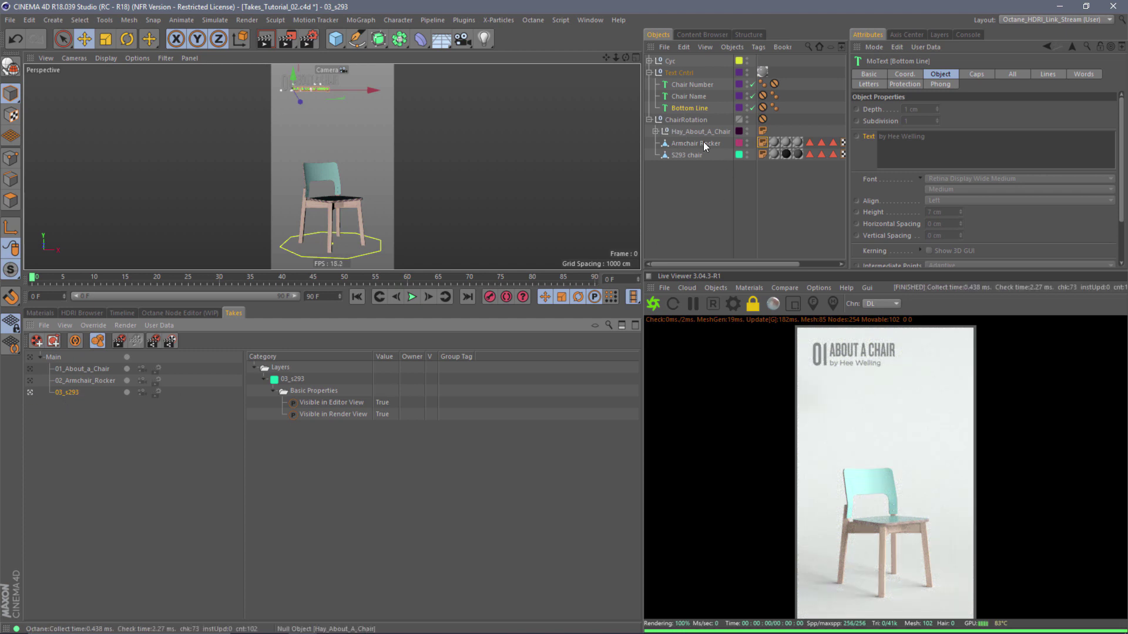
click(688, 86)
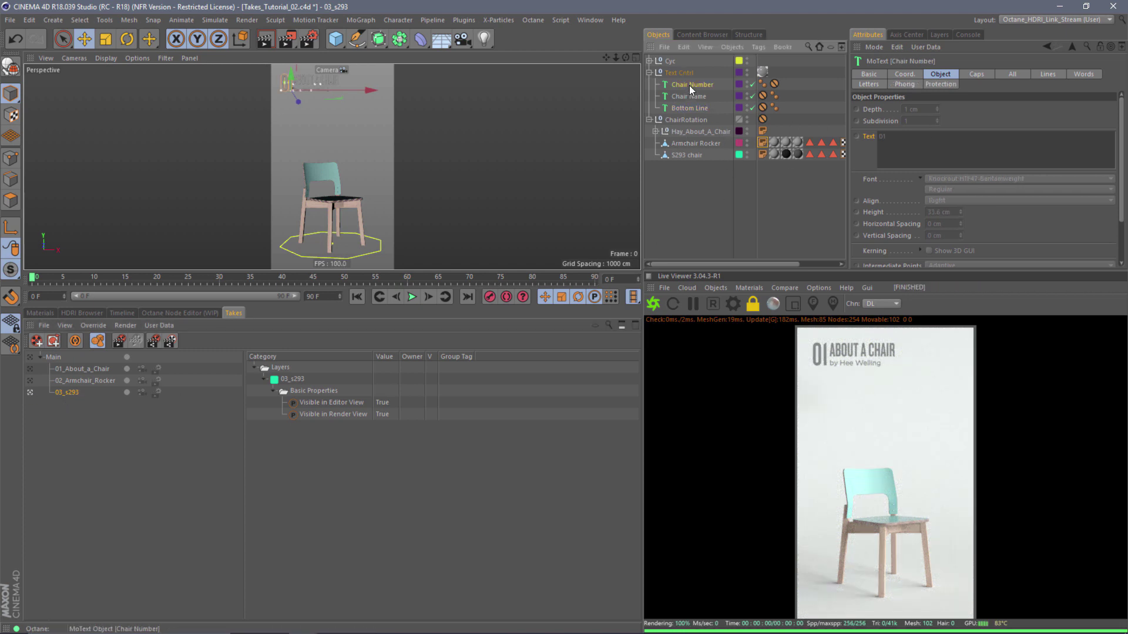
right_click(870, 137)
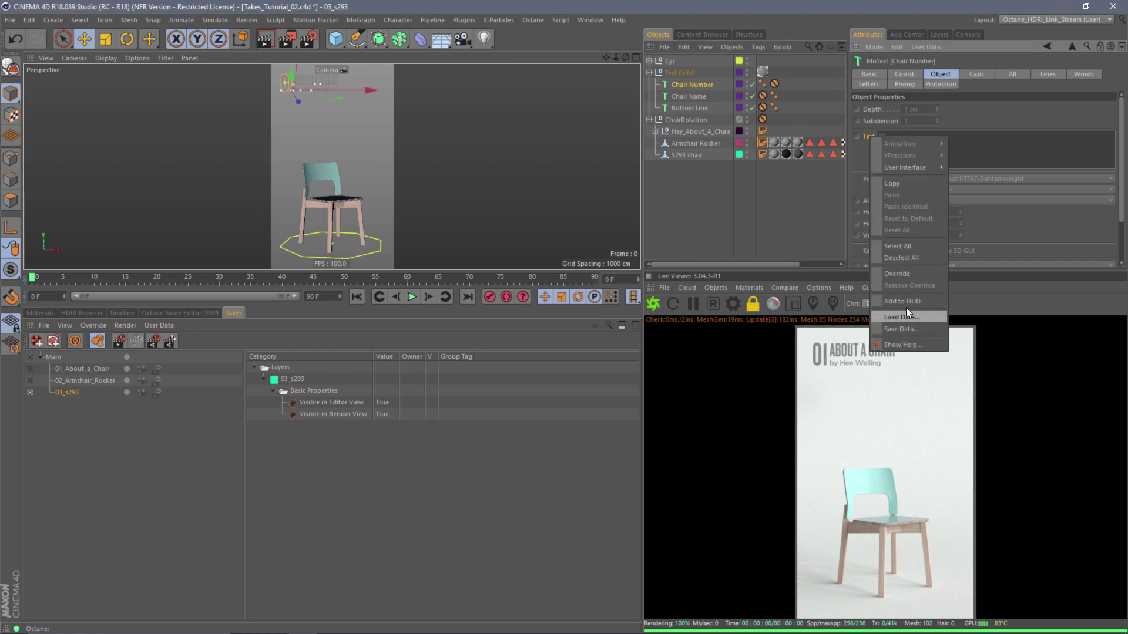
click(907, 311)
double_click(883, 142)
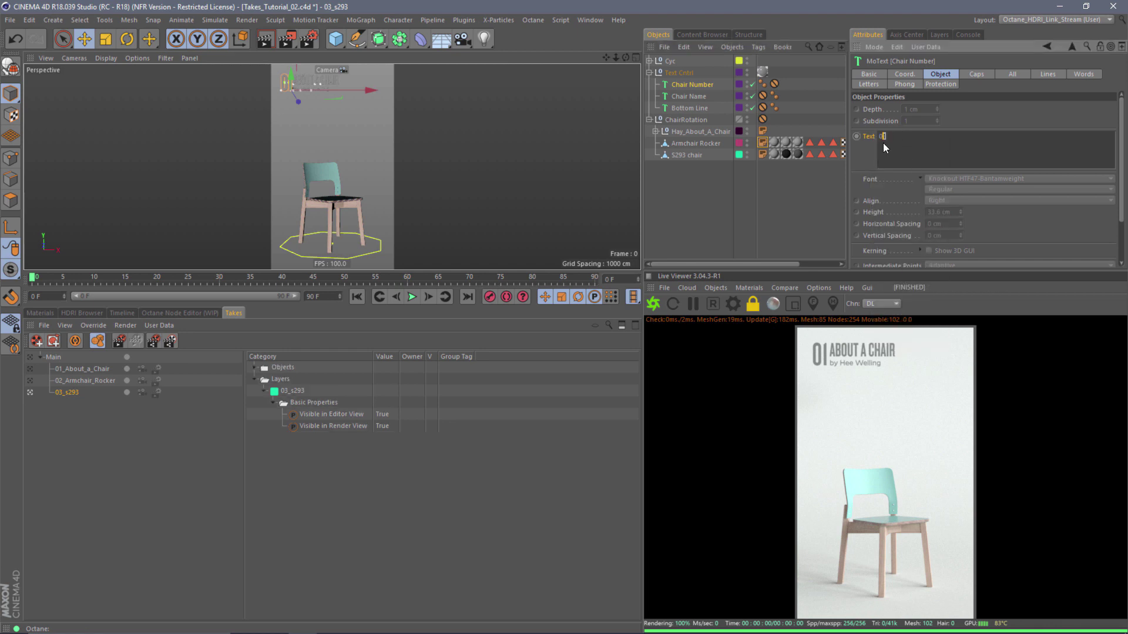
Override Chair Name's Text, replacing ABOUT A CHAIR with S293.
click(690, 97)
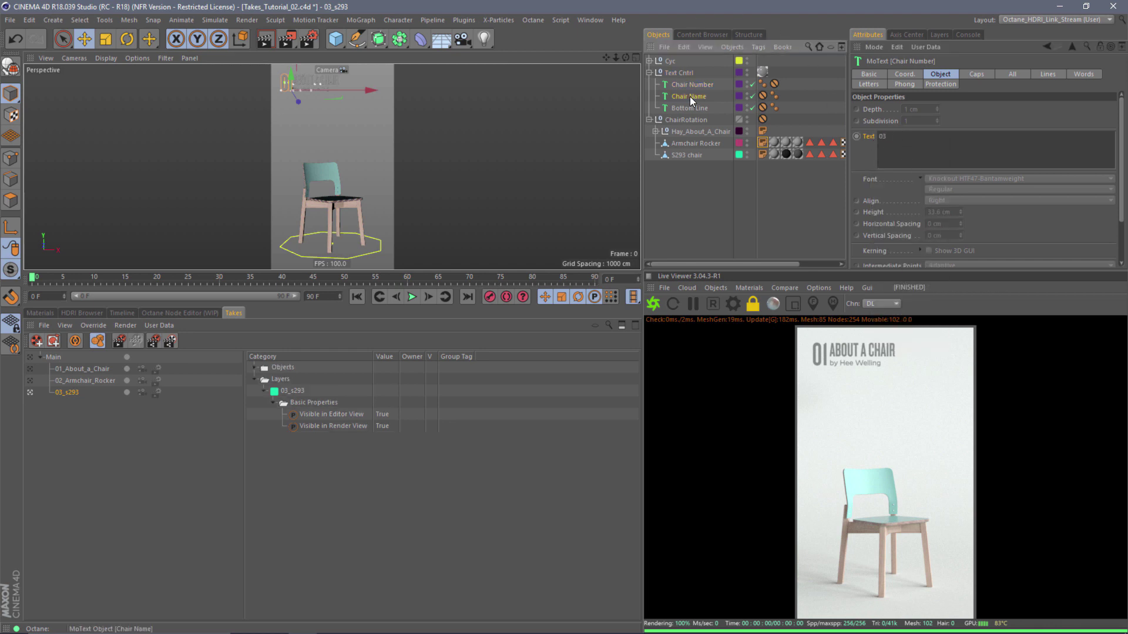
right_click(870, 136)
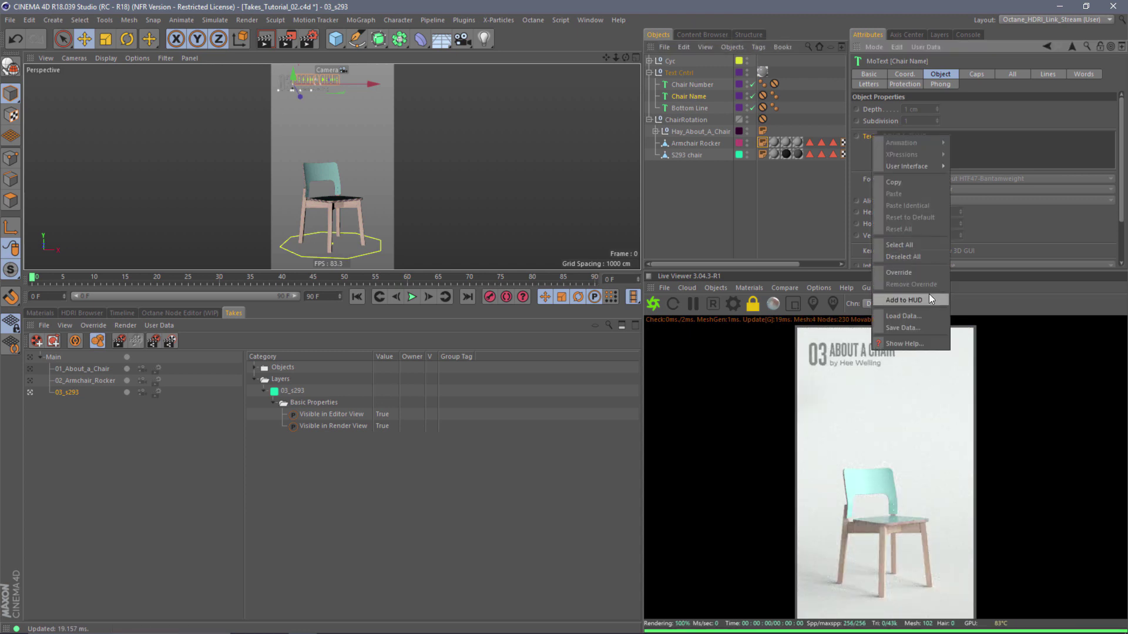
click(921, 271)
key(Return)
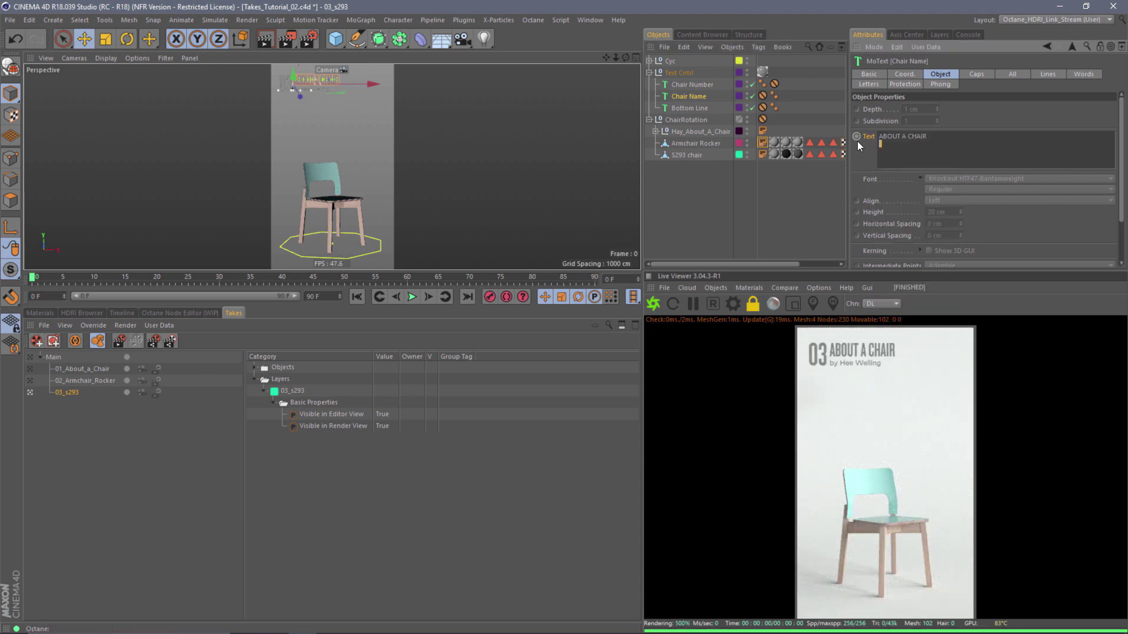
key(ctrl+a)
text(S293)
Override the Bottom Line credit text, checking the S293 annotation for its designer.
click(694, 108)
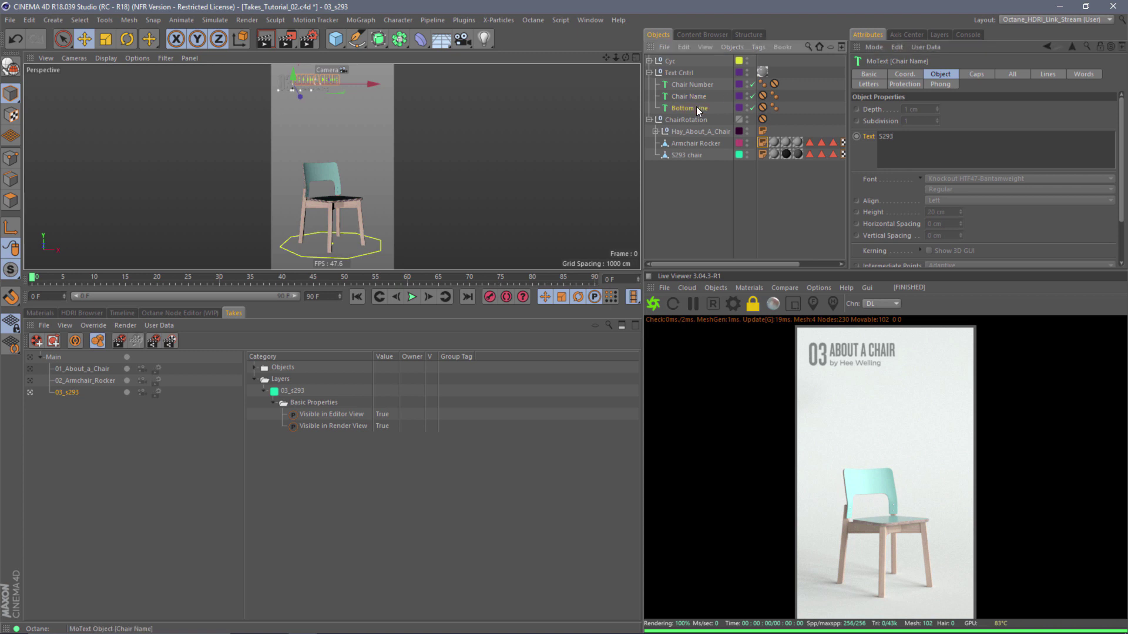
right_click(872, 135)
click(925, 271)
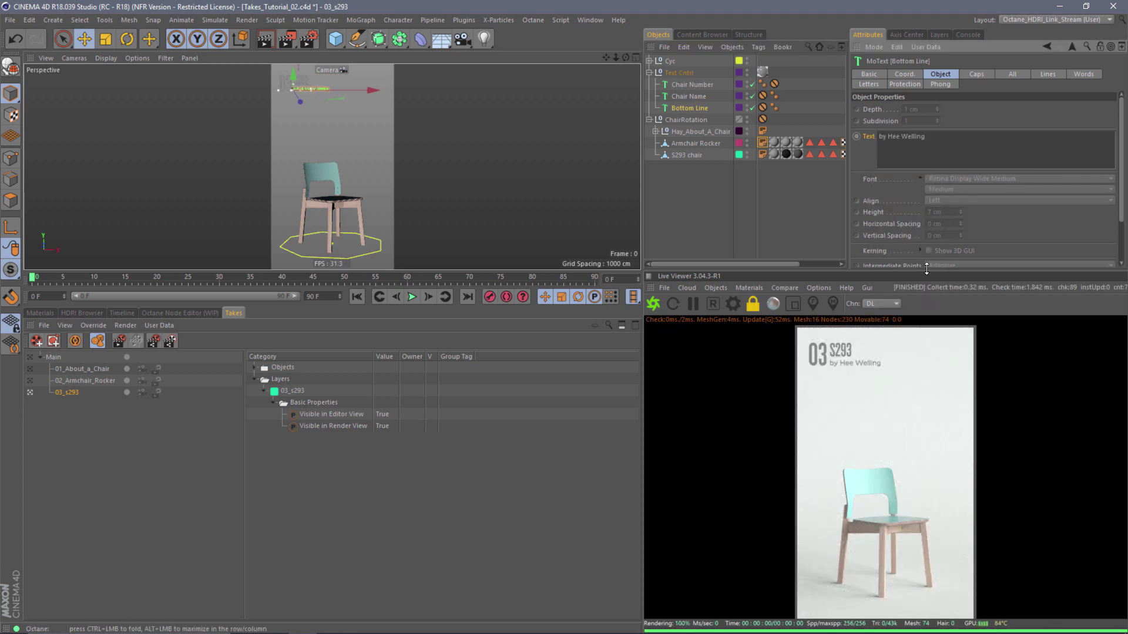
click(764, 154)
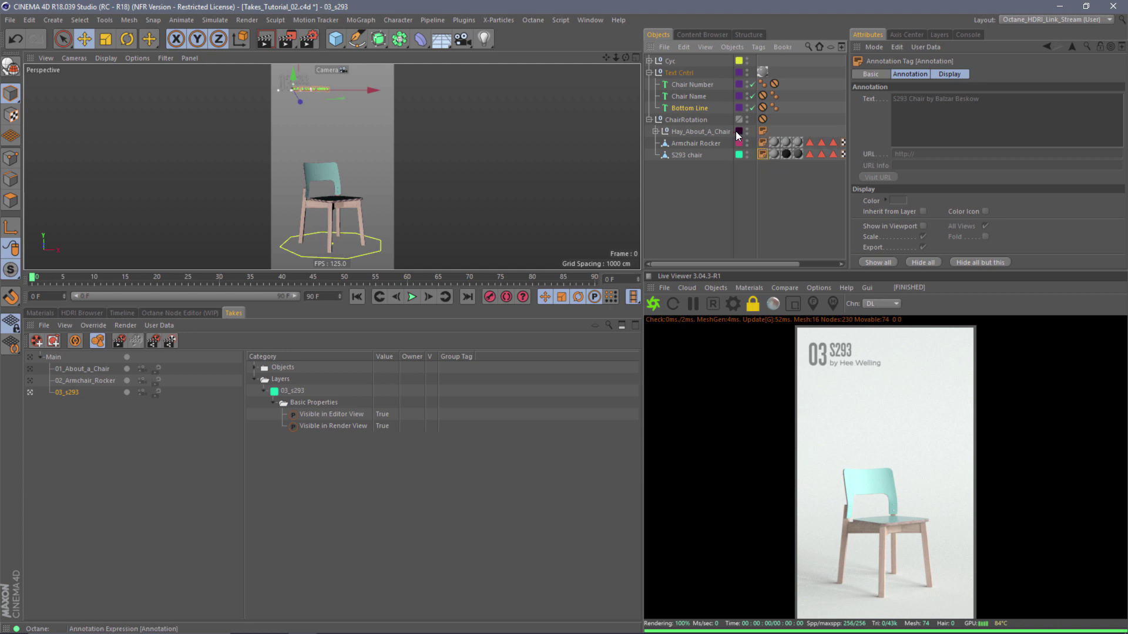
click(702, 106)
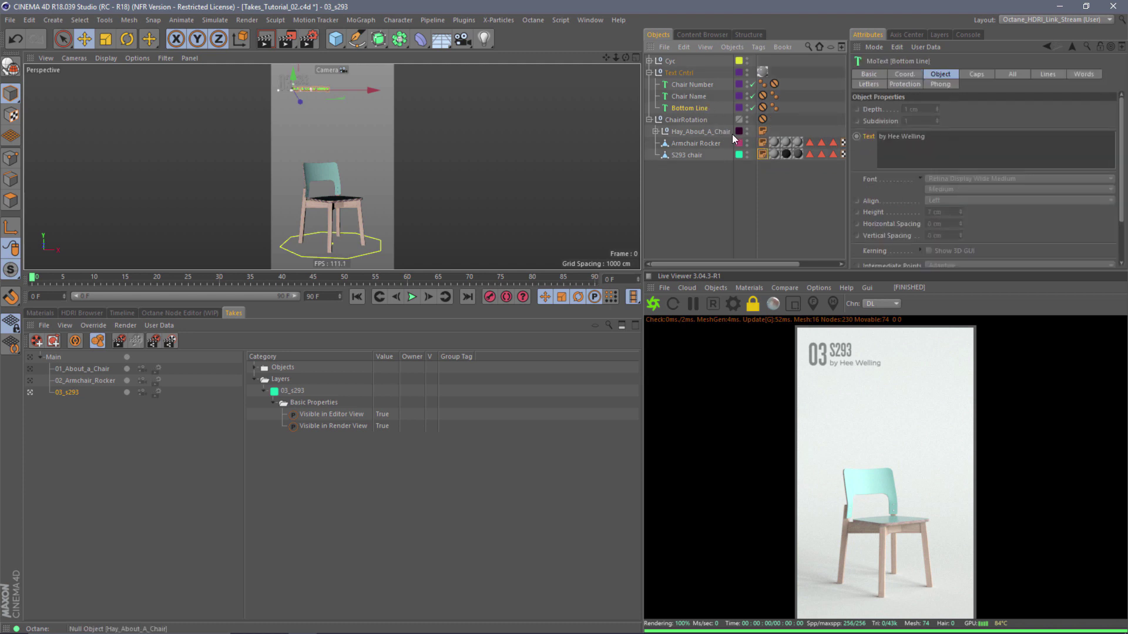
click(764, 156)
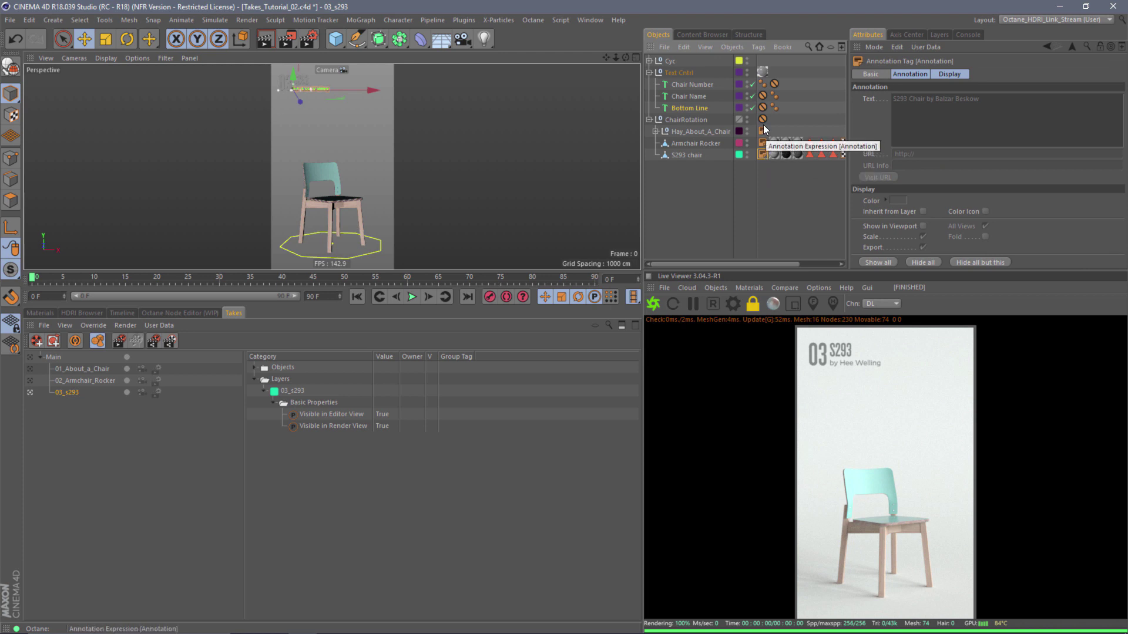
click(699, 108)
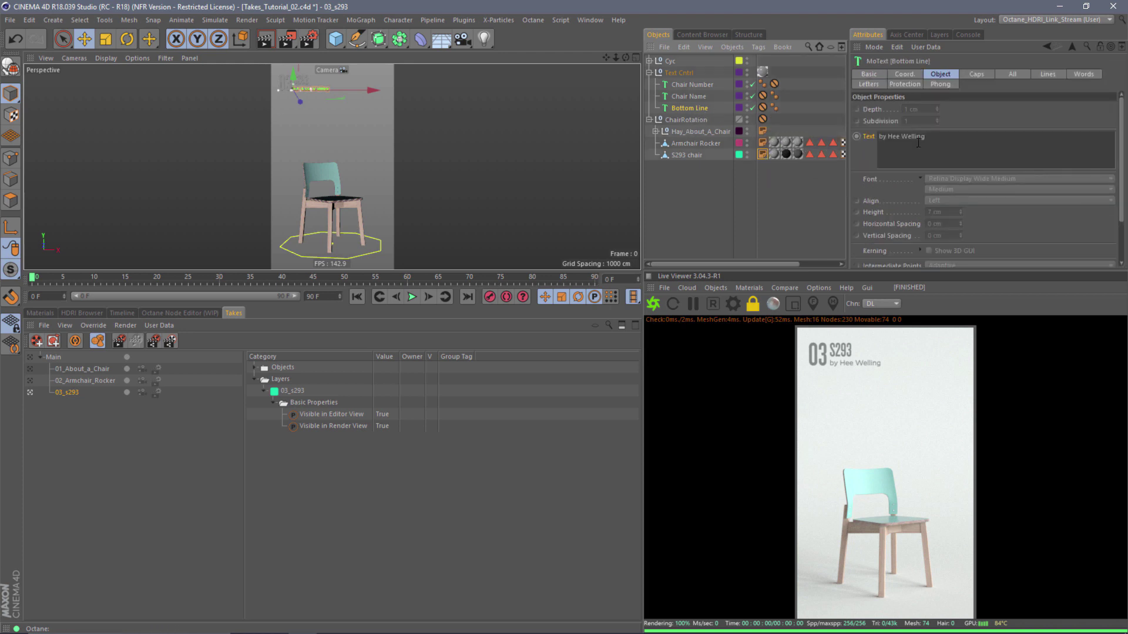
Replace the credit with the S293 designer's name and make Main the active take.
drag(925, 137, 891, 144)
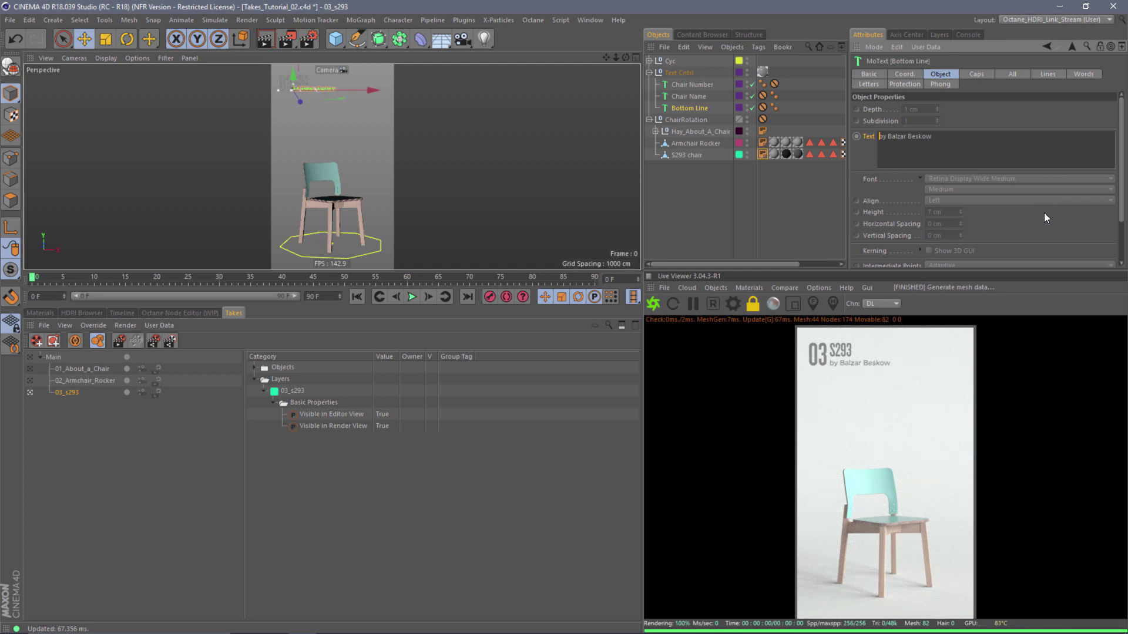
click(31, 358)
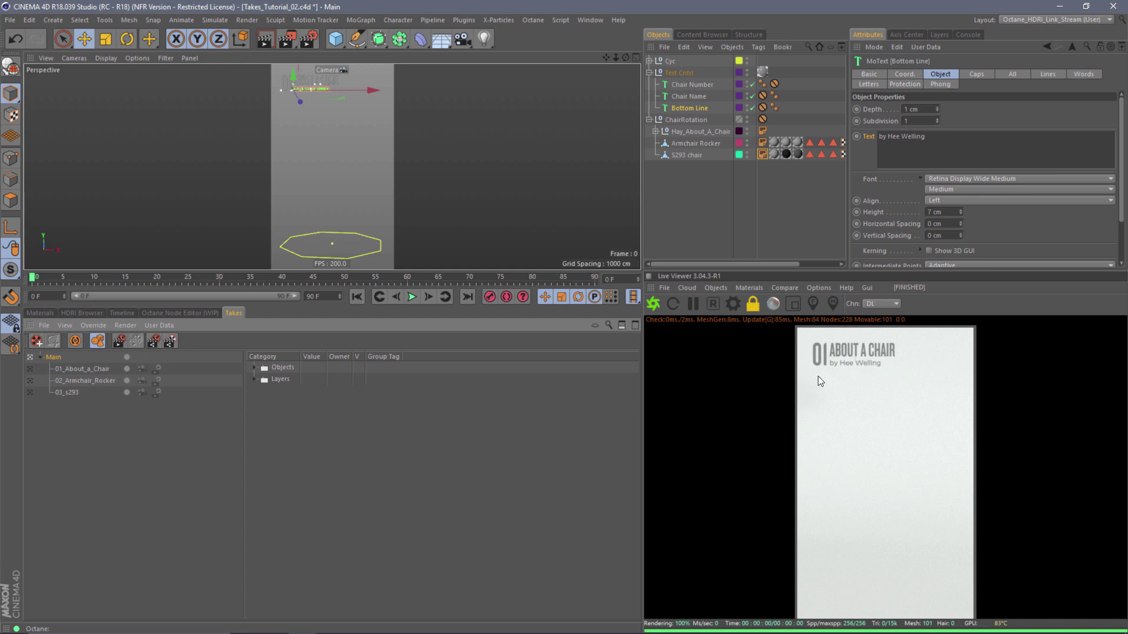
Activate 01_About_a_Chair, 02_Armchair_Rocker and 03_s293 in turn to compare their posters.
click(30, 369)
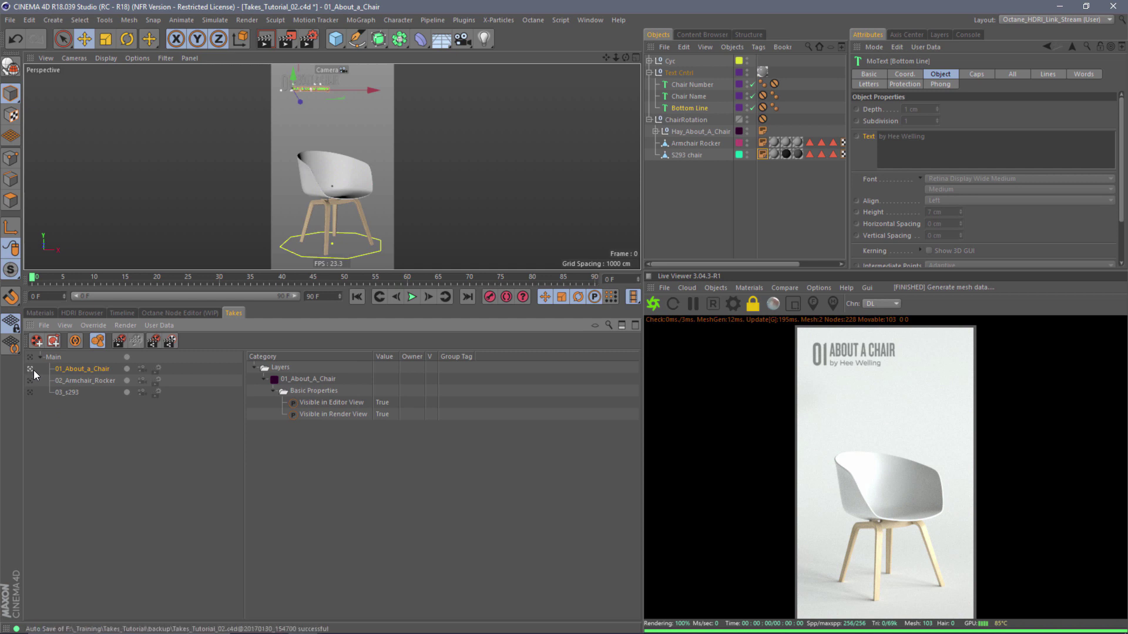
click(30, 380)
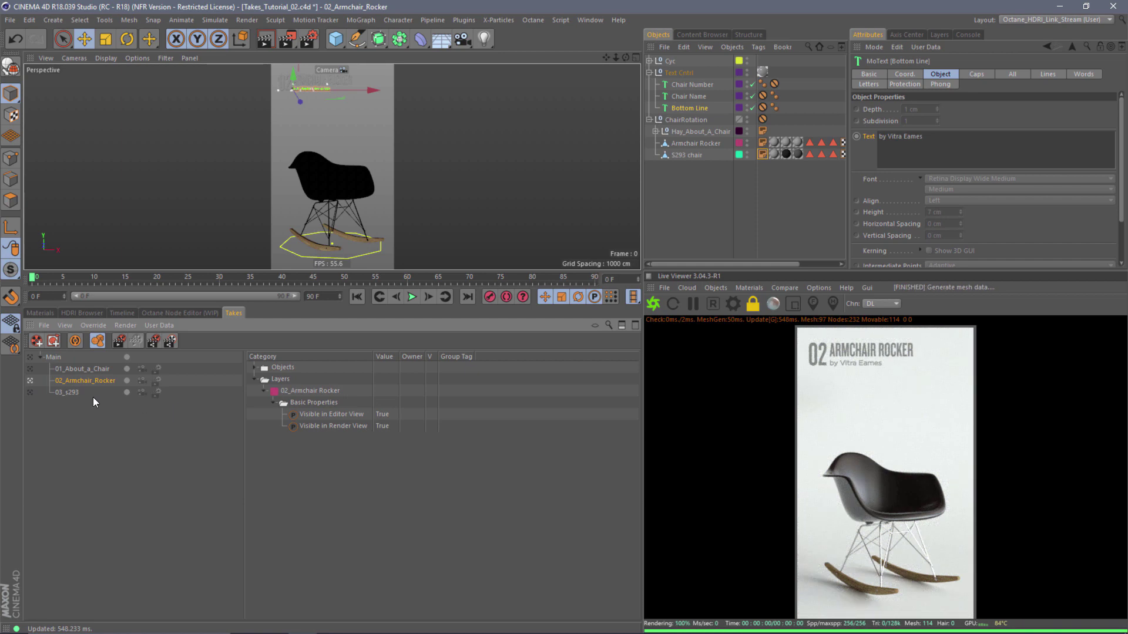
click(31, 392)
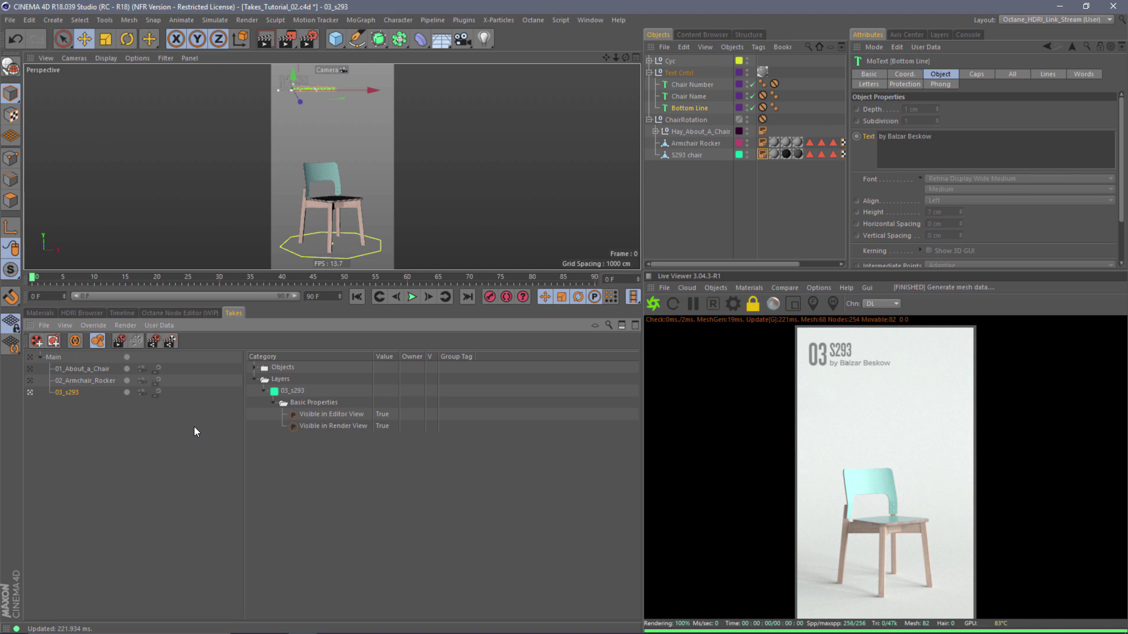
click(130, 464)
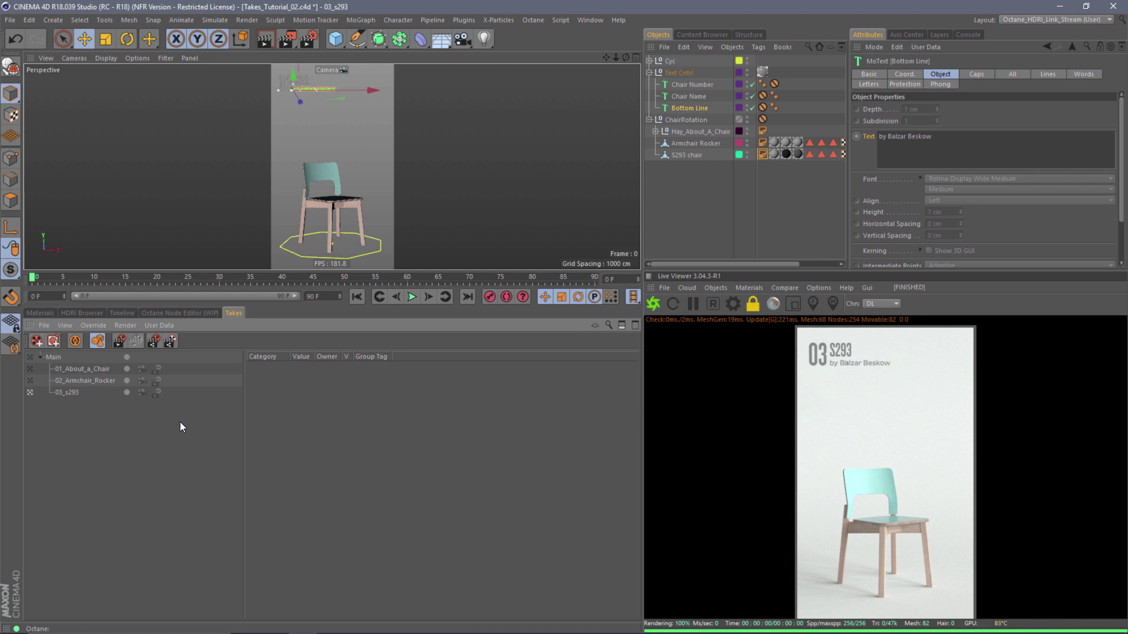
click(85, 368)
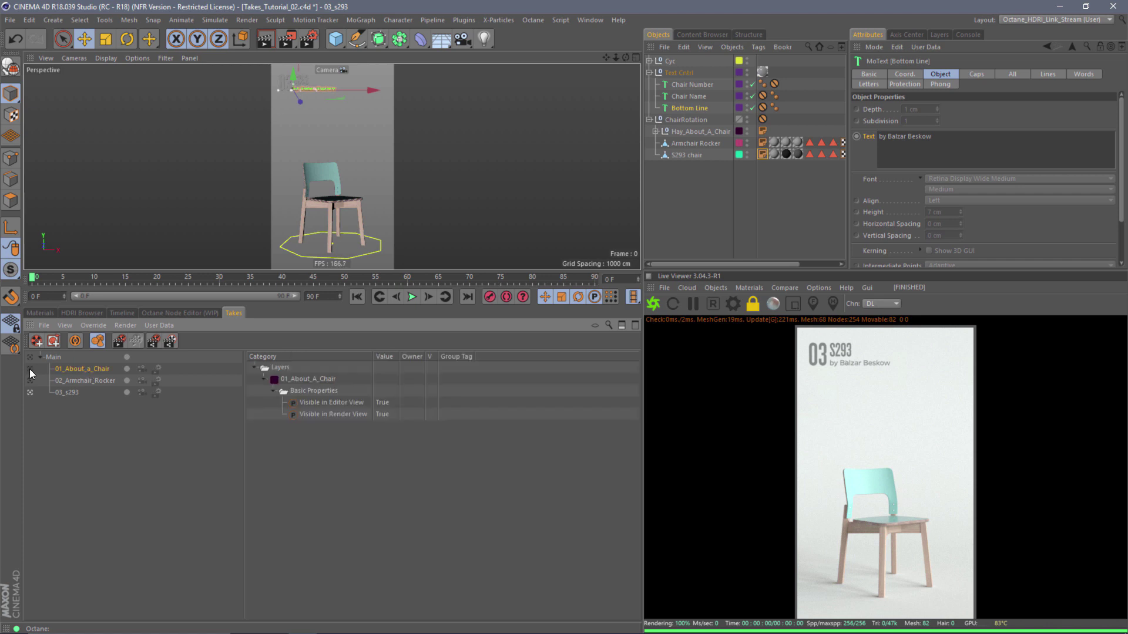
Add a child take named 01_Alt_Cam under 01_About_a_Chair.
click(30, 369)
right_click(96, 368)
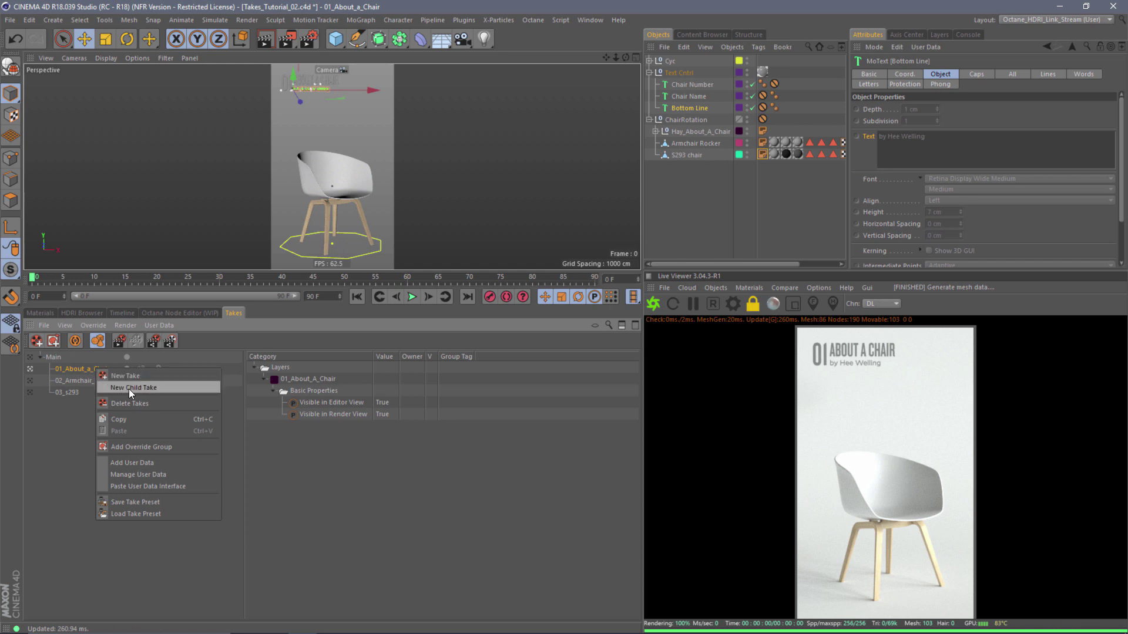
click(129, 389)
double_click(80, 380)
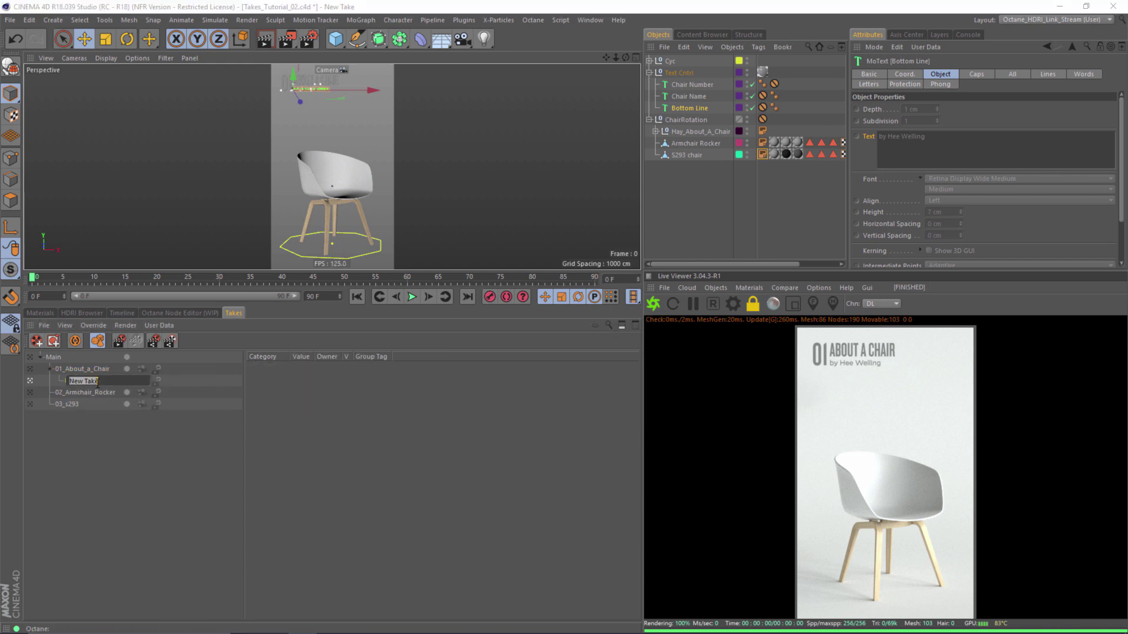
text(01_Alt_Cam)
key(Return)
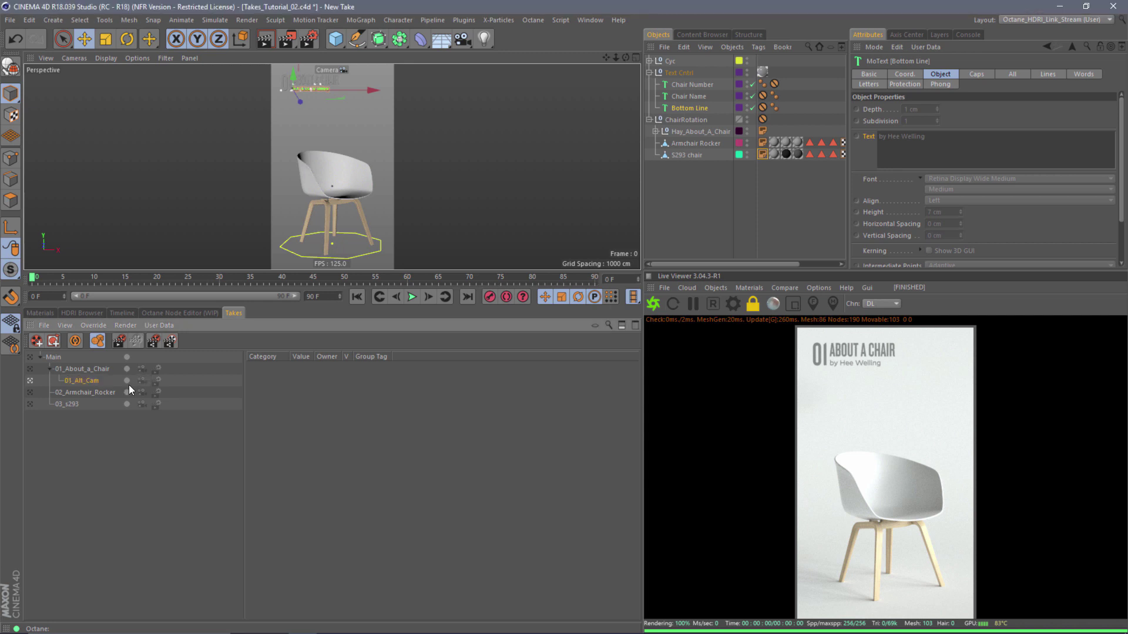
Set 01_Alt_Cam to the Alt_Angle camera, then compare 01_About_a_Chair and 02_Armchair_Rocker.
click(142, 382)
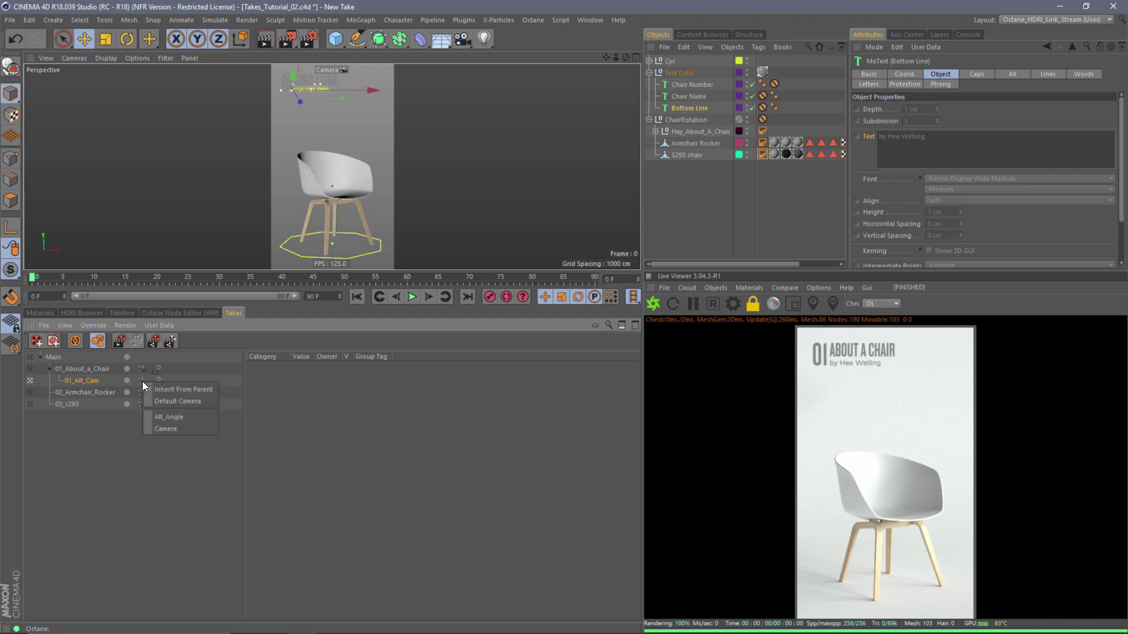
click(145, 438)
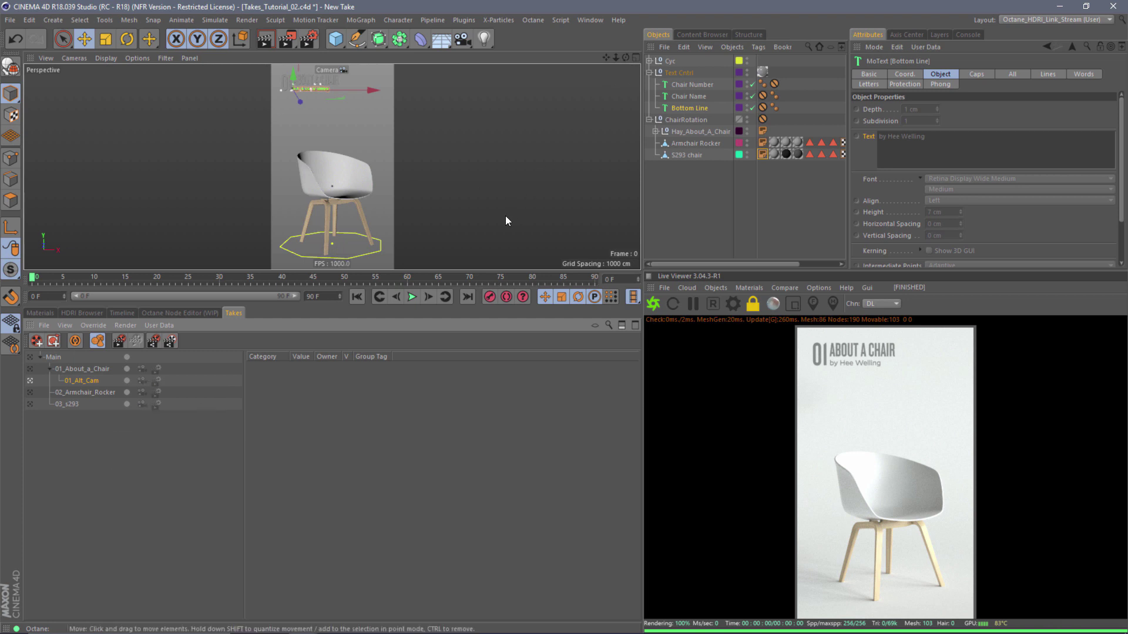
click(141, 381)
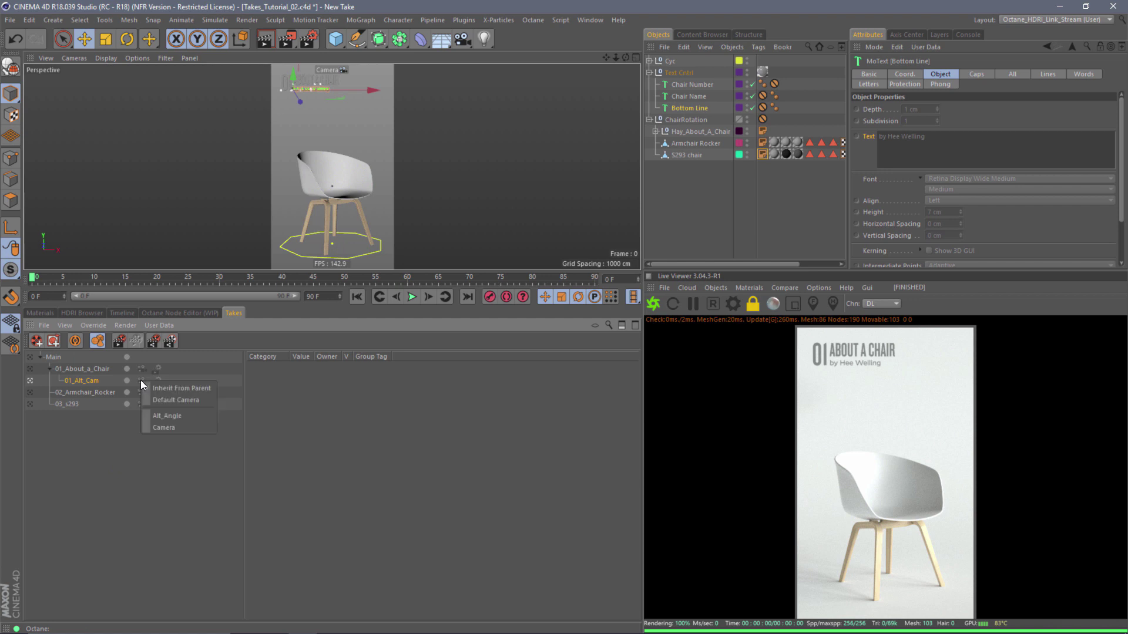
click(181, 416)
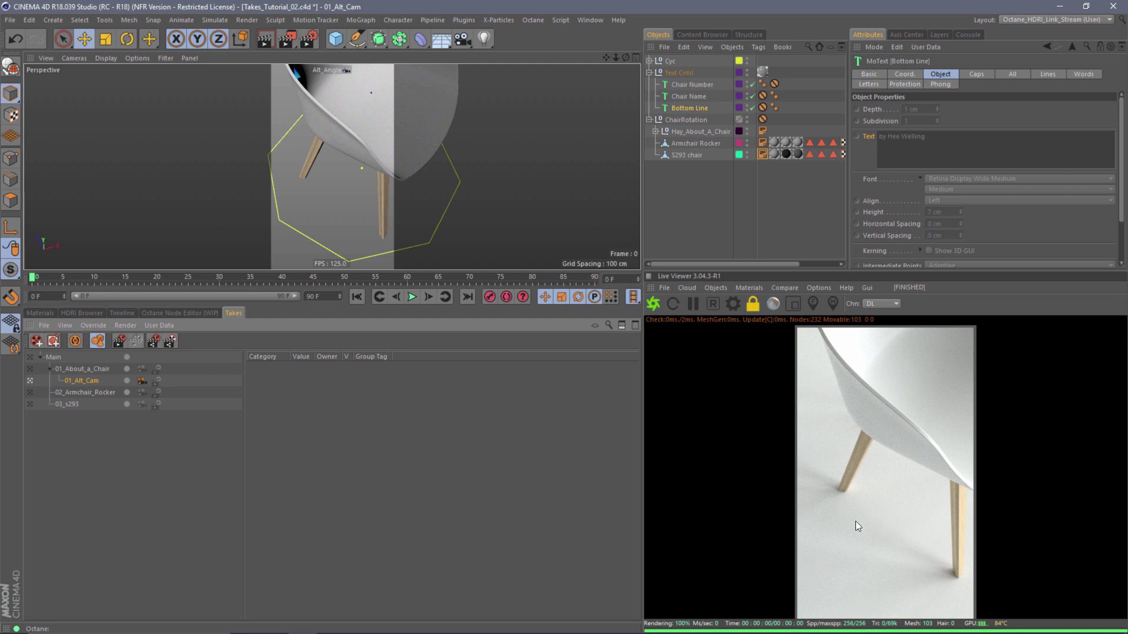
click(91, 368)
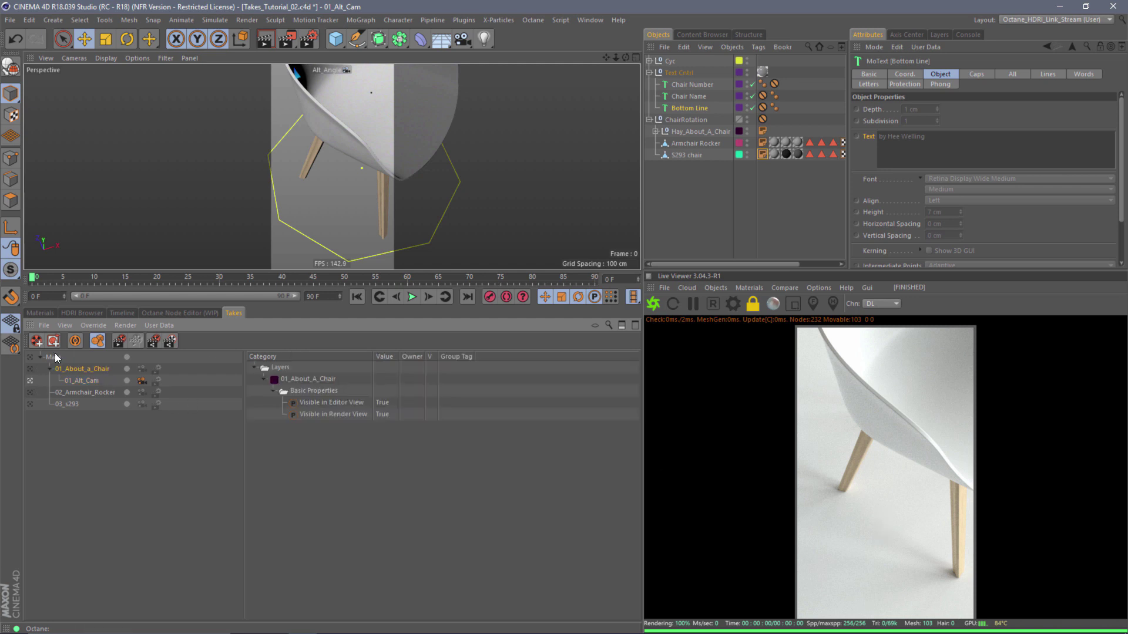
click(30, 369)
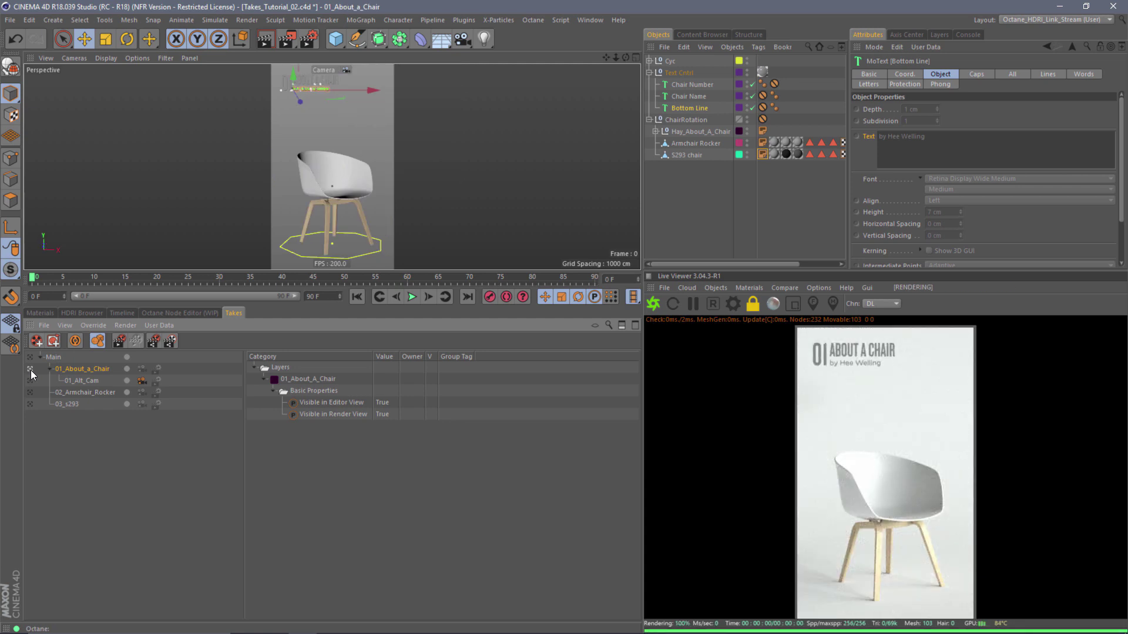
click(89, 393)
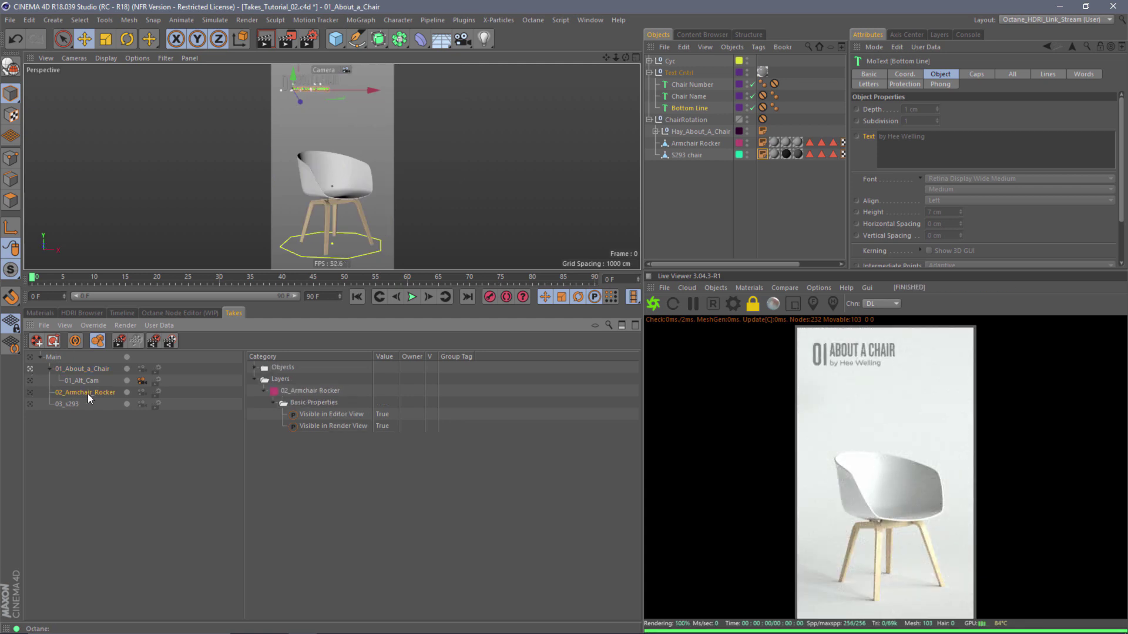
click(30, 392)
Add child take 02_Alt_Cam under 02_Armchair_Rocker, then activate 03_s293.
right_click(94, 396)
click(146, 416)
double_click(87, 404)
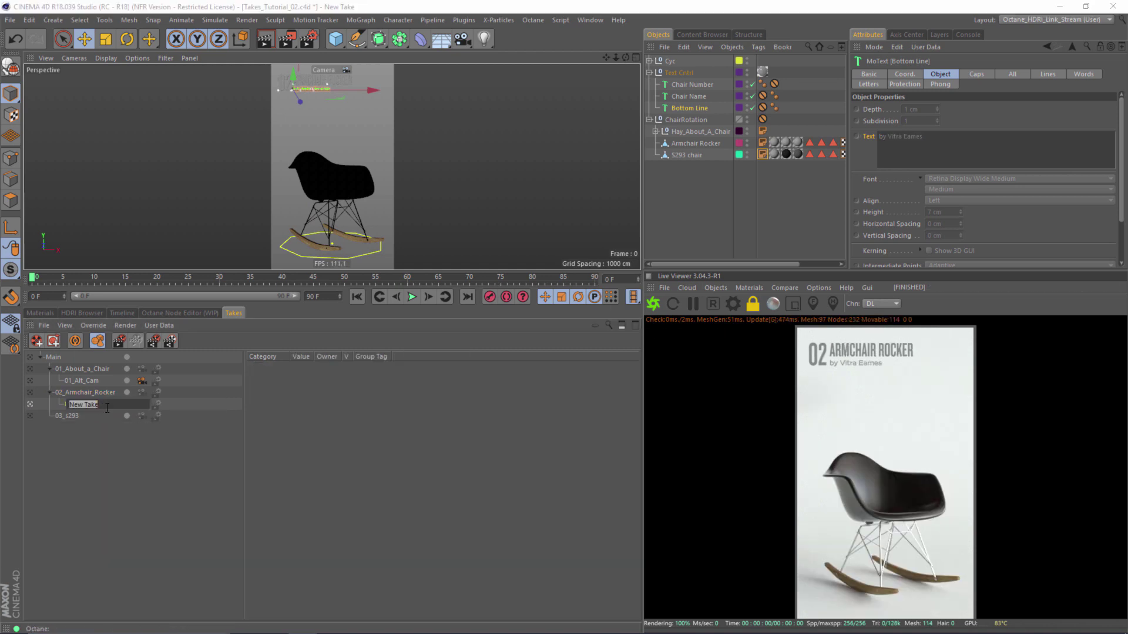
text(02_Alt_Cam)
key(Return)
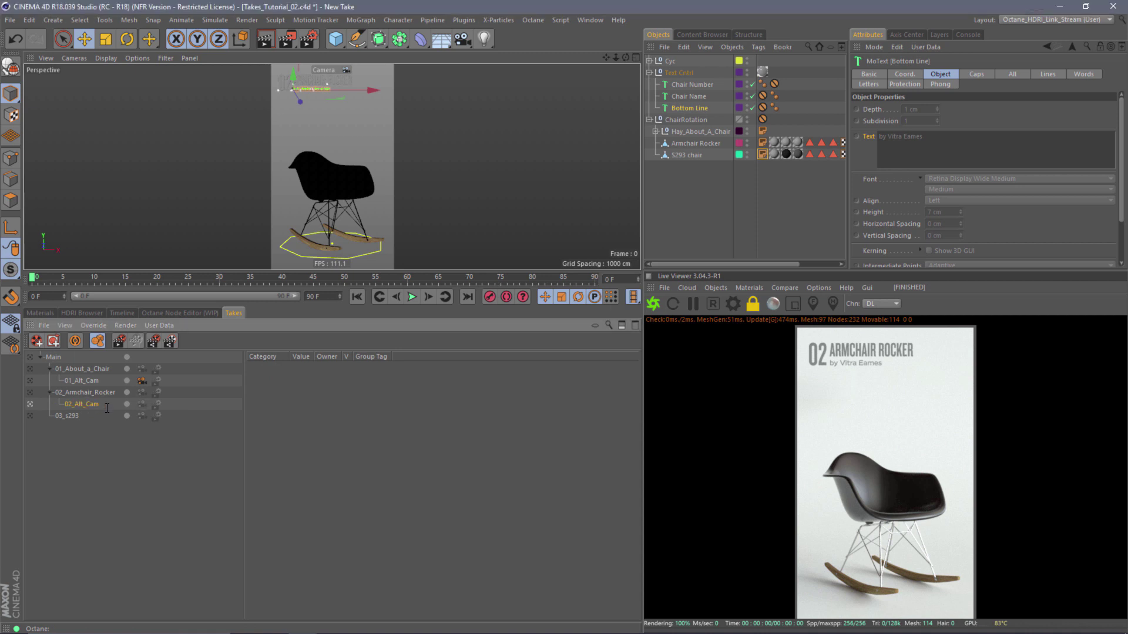
click(29, 416)
right_click(72, 417)
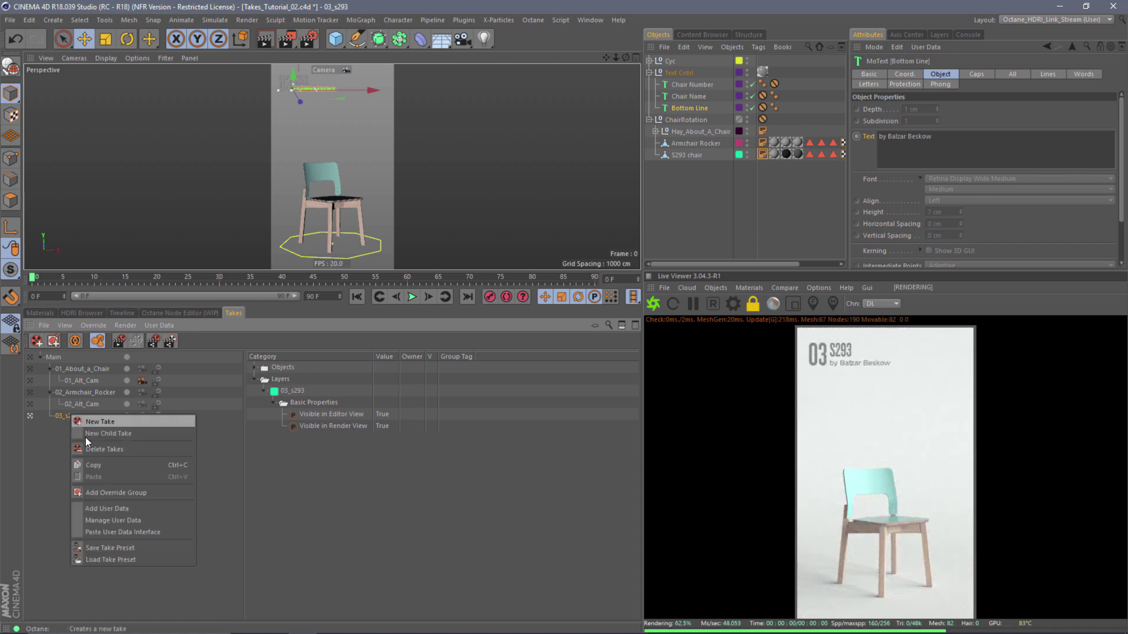
Add a child take named 03_Alt_Cam under 03_s293.
click(108, 434)
double_click(84, 428)
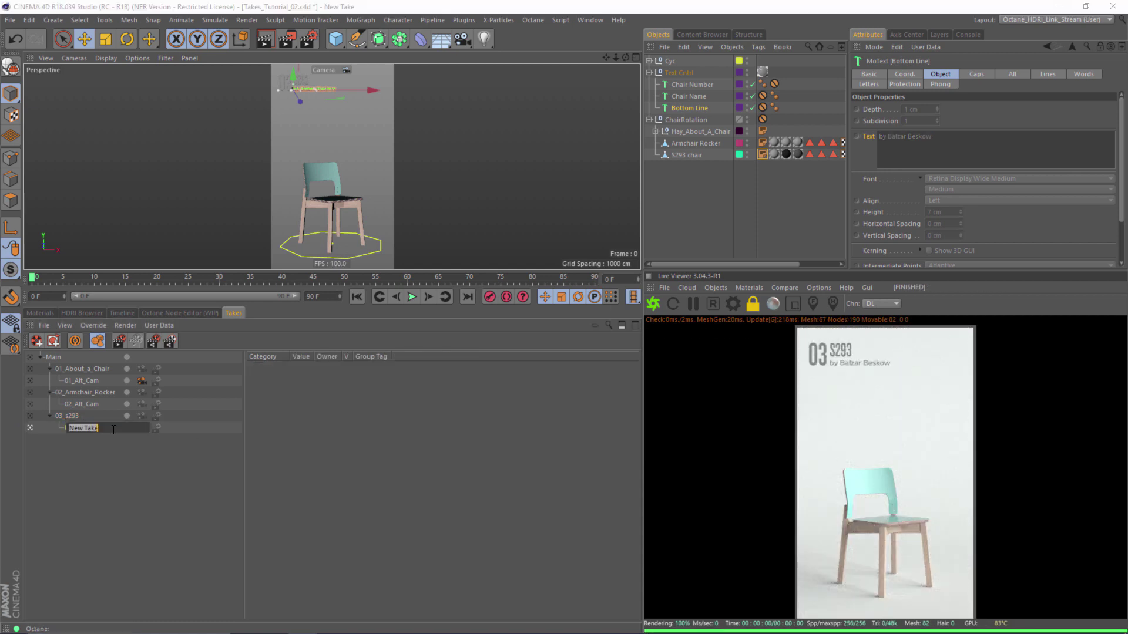
text(034)
key(BackSpace)
text(_Alt_Cam)
key(Return)
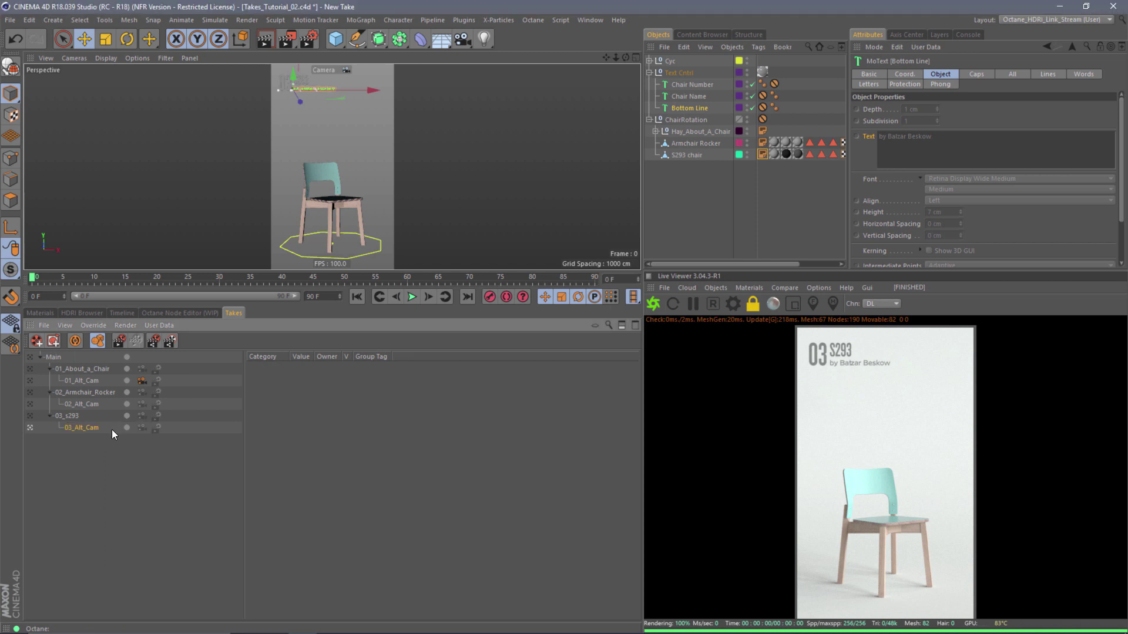
Set 03_Alt_Cam to the Alt_Angle camera and activate 01_About_a_Chair.
click(141, 404)
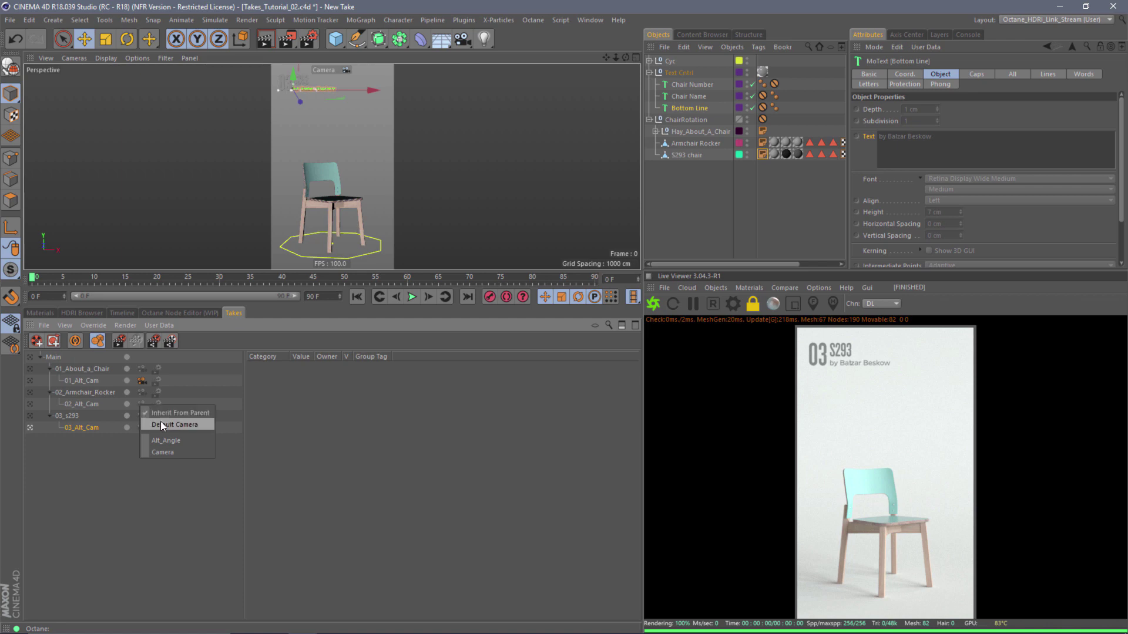
click(164, 443)
click(142, 428)
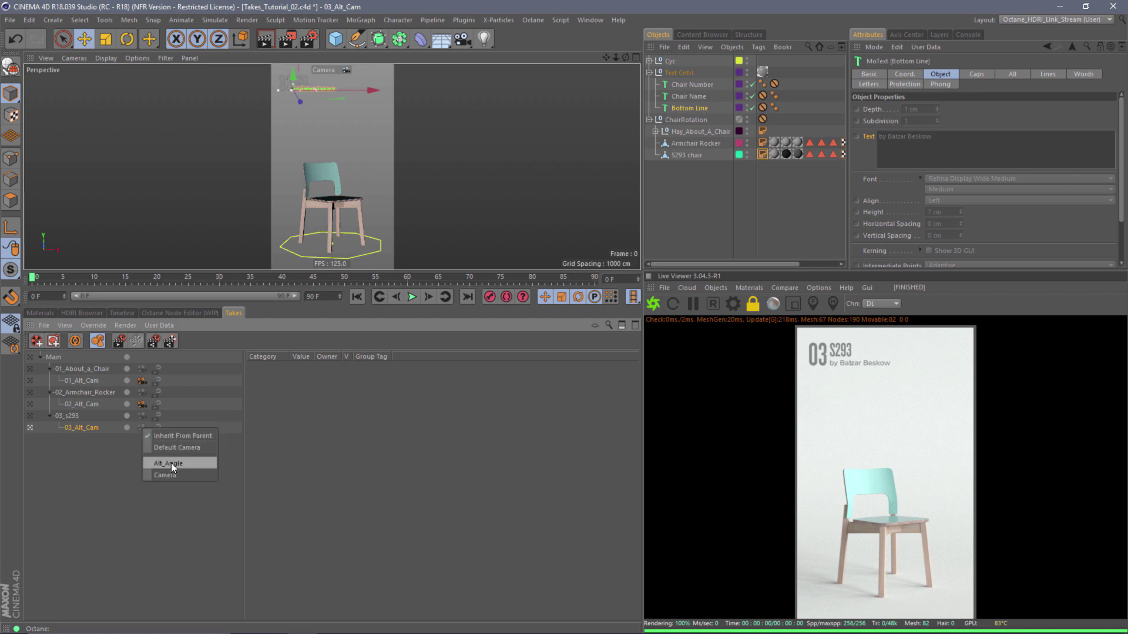
click(171, 463)
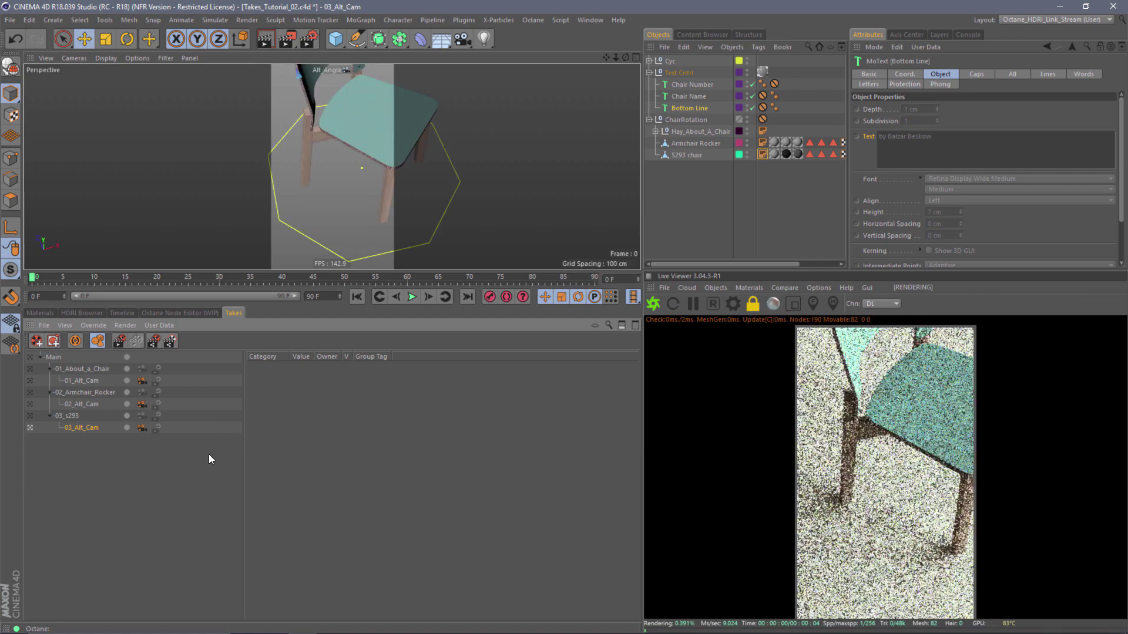
click(30, 369)
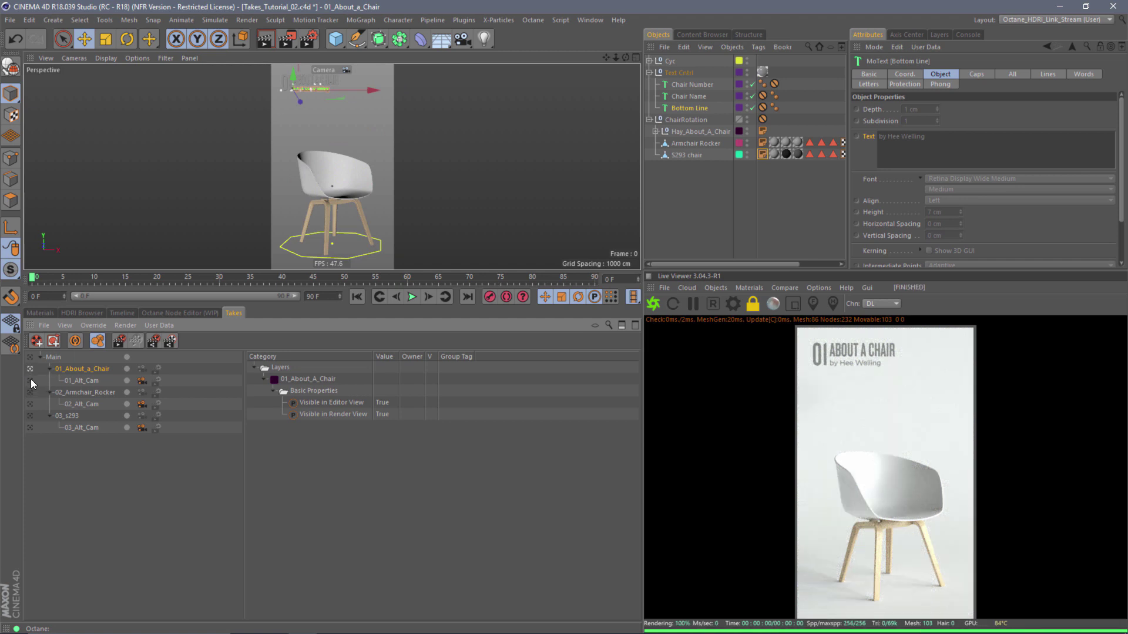
Preview the takes 01_Alt_Cam through 03_Alt_Cam, then make 02_Armchair_Rocker active again.
click(30, 380)
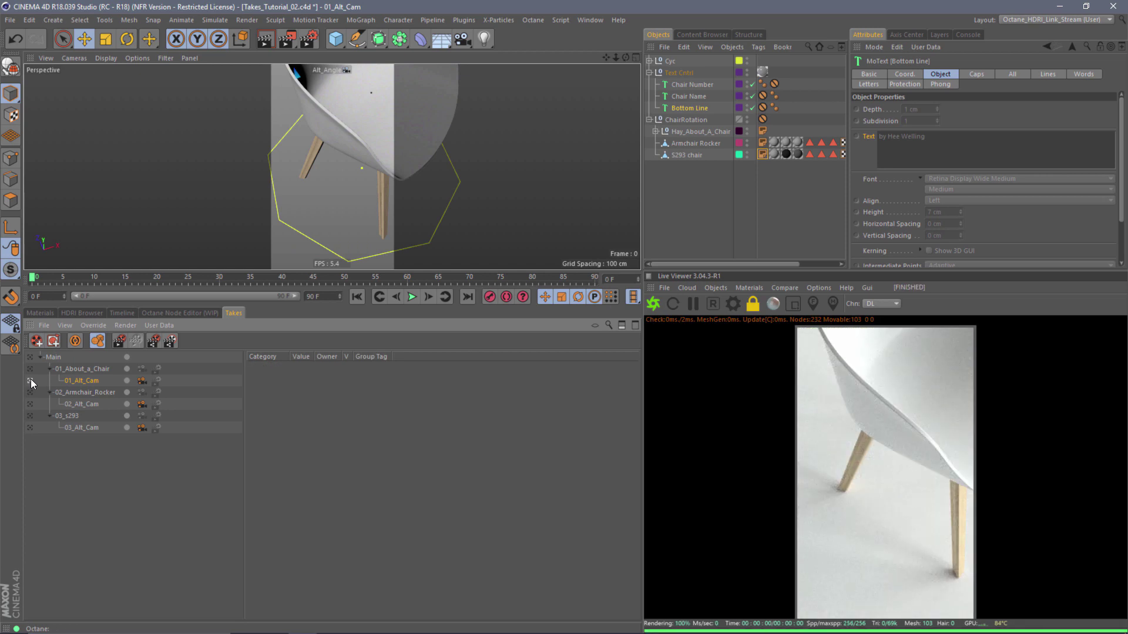
click(29, 393)
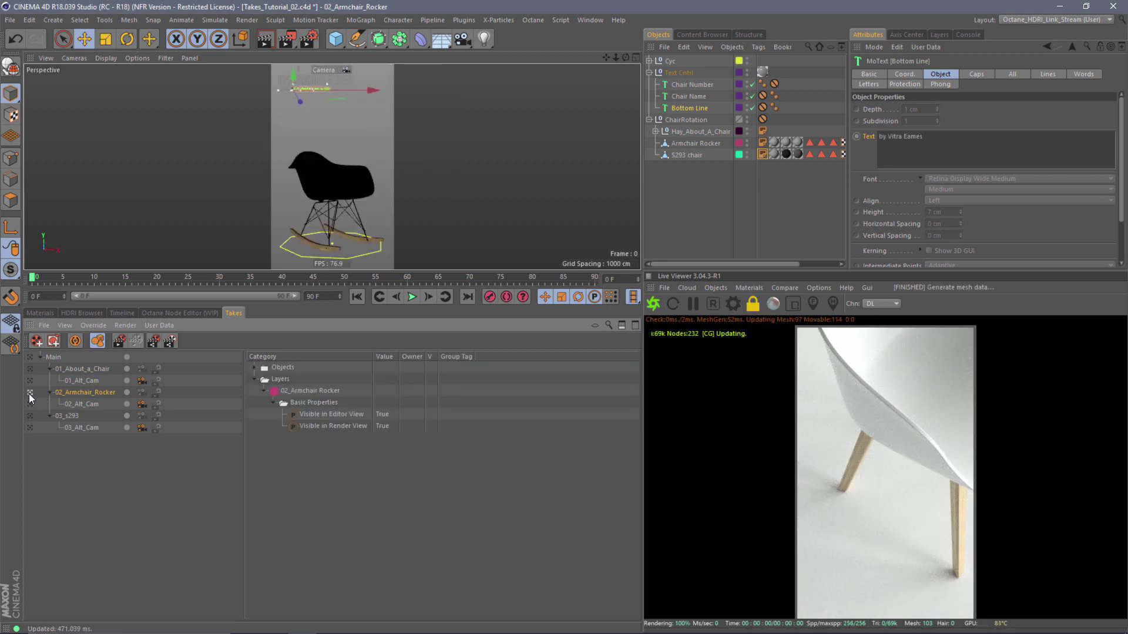
click(29, 404)
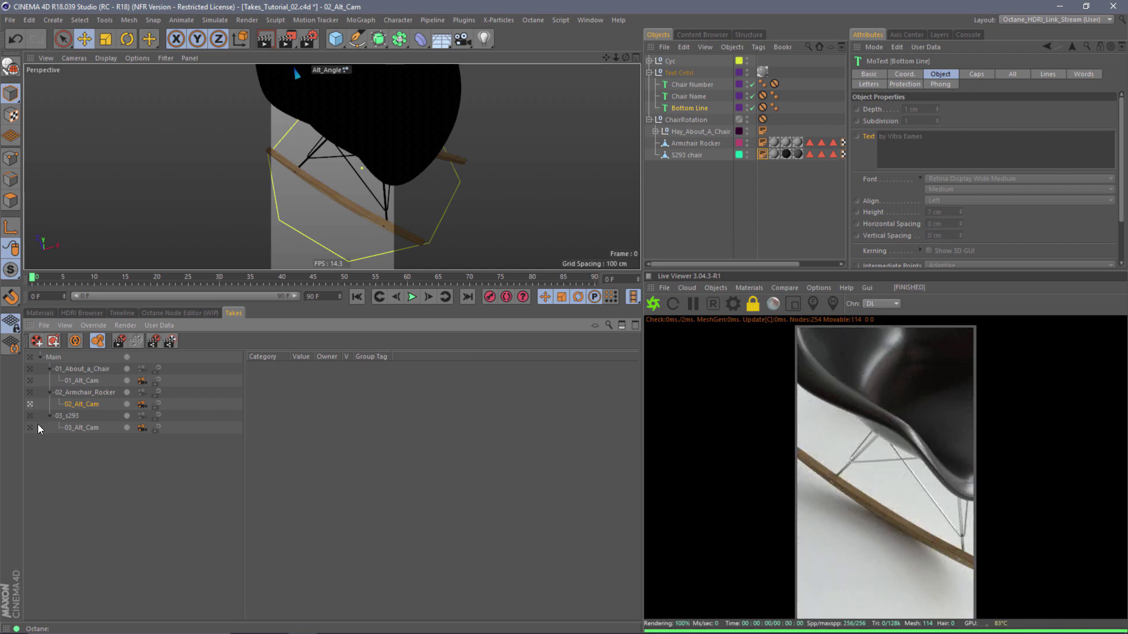
click(30, 416)
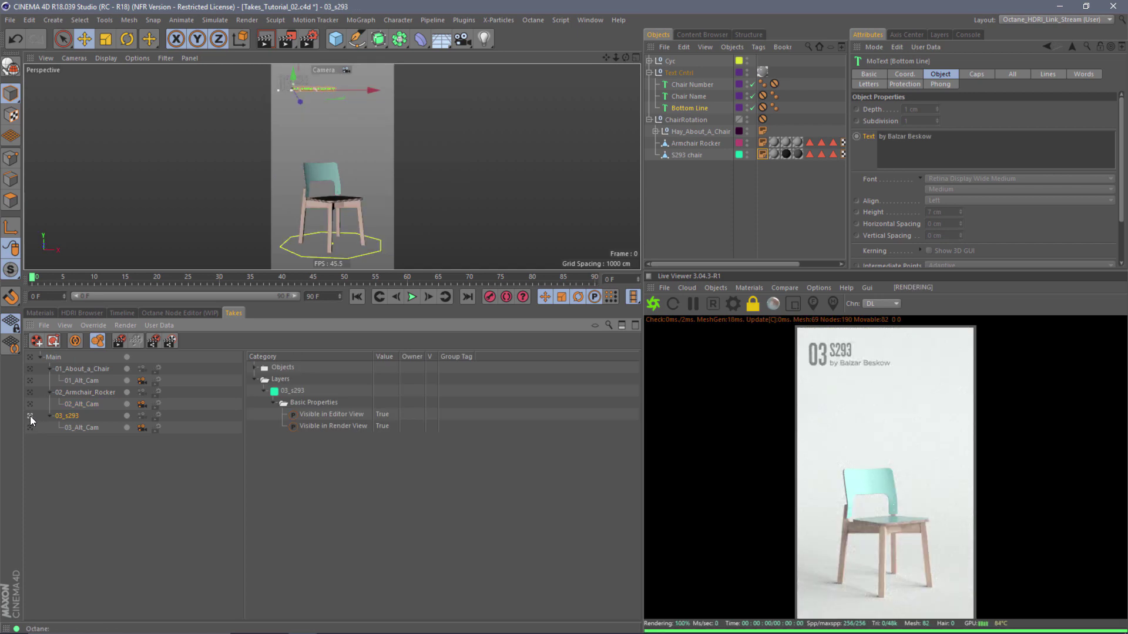
click(33, 428)
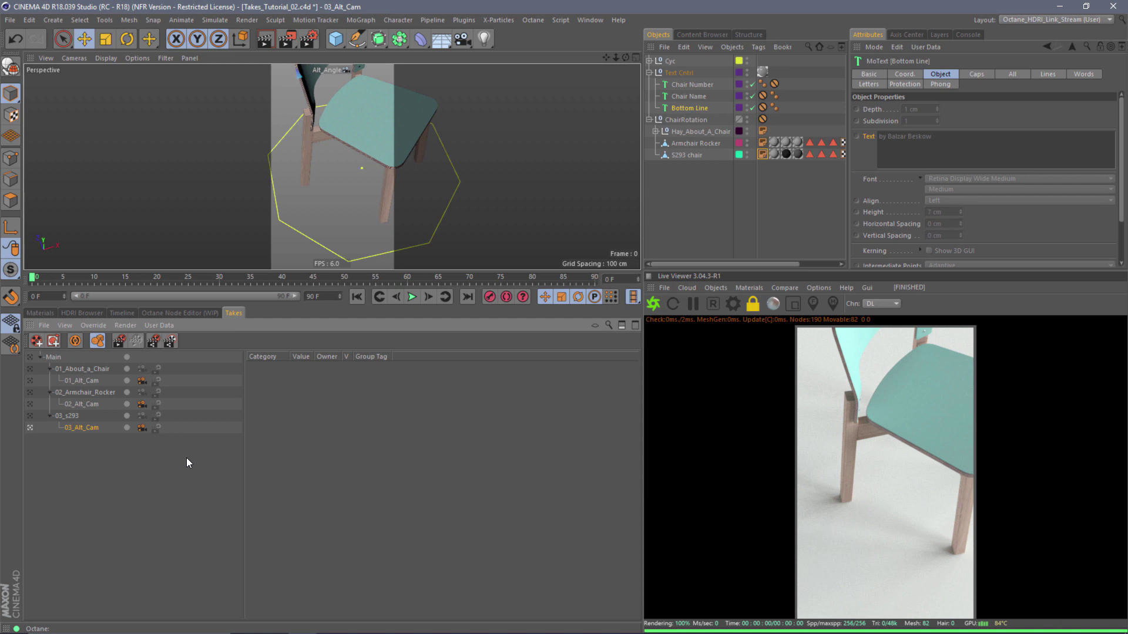
click(30, 392)
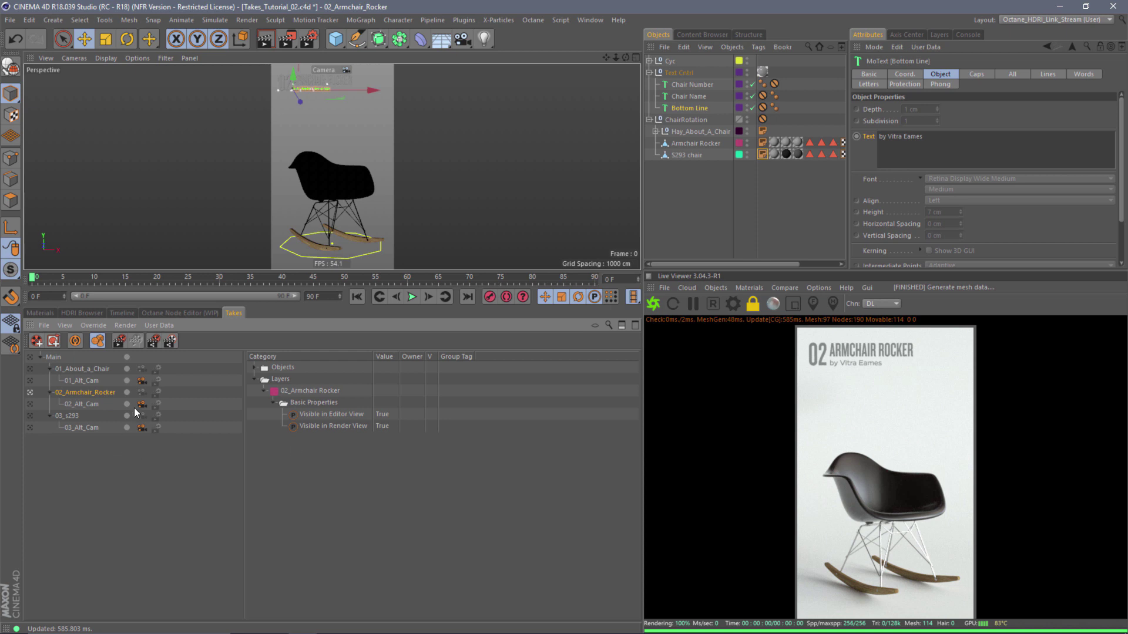
right_click(94, 394)
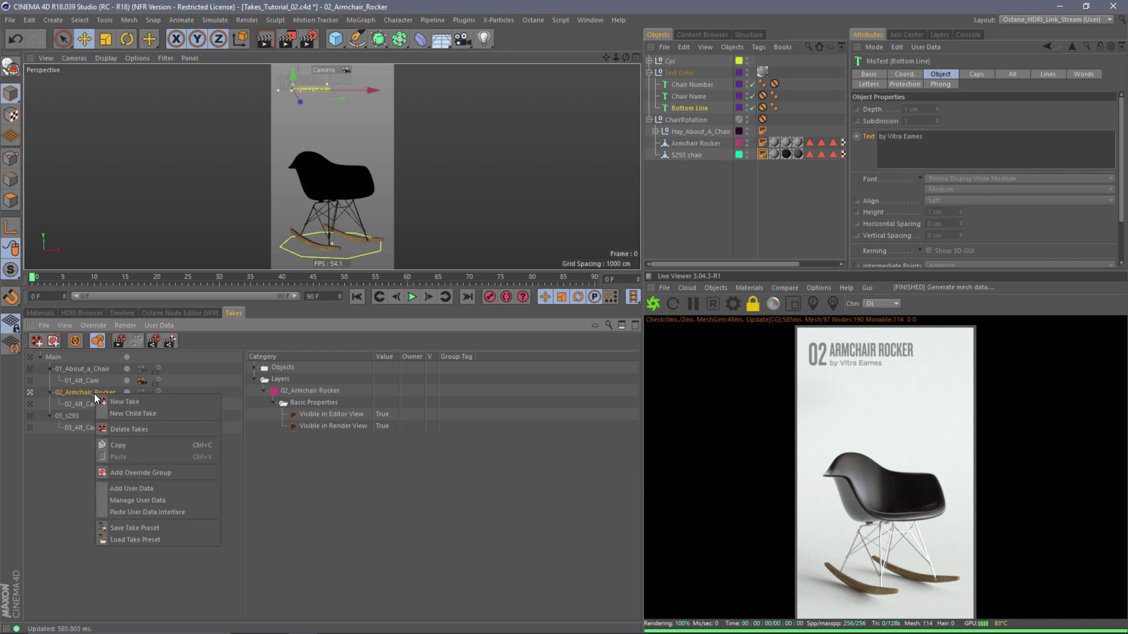
Create a child take named 02_Alt_Color under 02_Armchair_Rocker and show the scene materials.
click(138, 413)
double_click(75, 404)
text(02_)
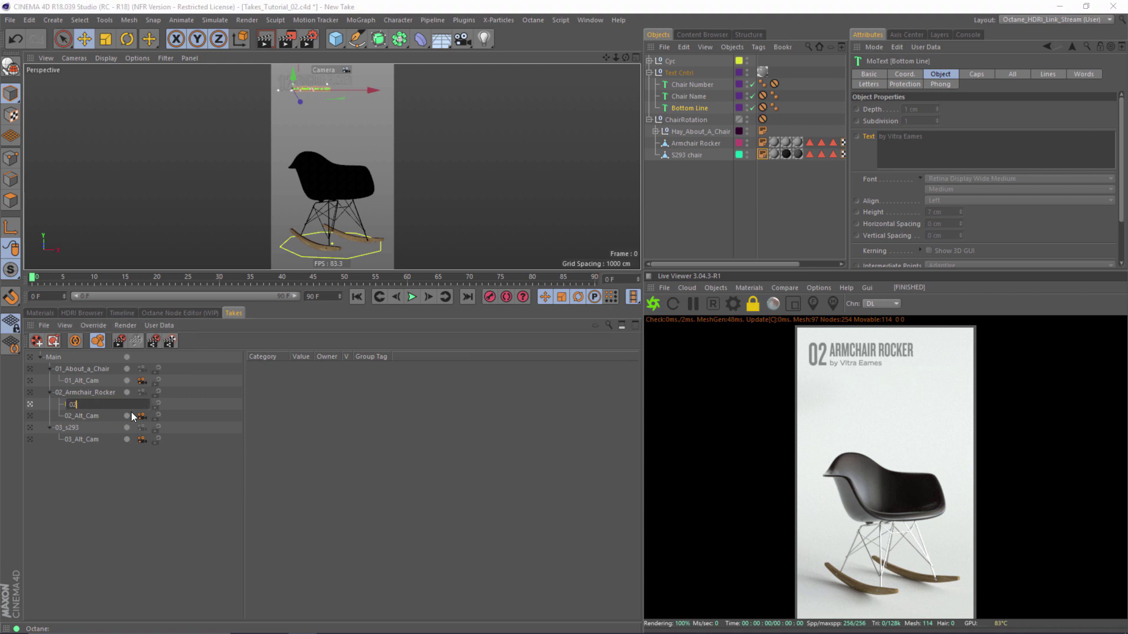
text(Alt_Color)
key(Return)
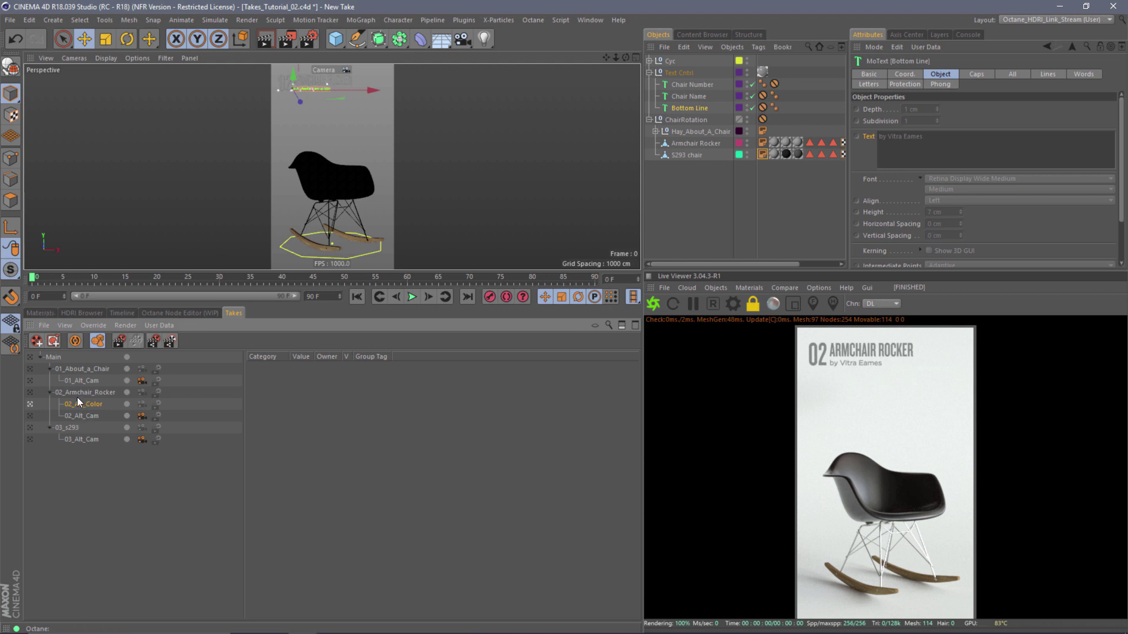
click(41, 312)
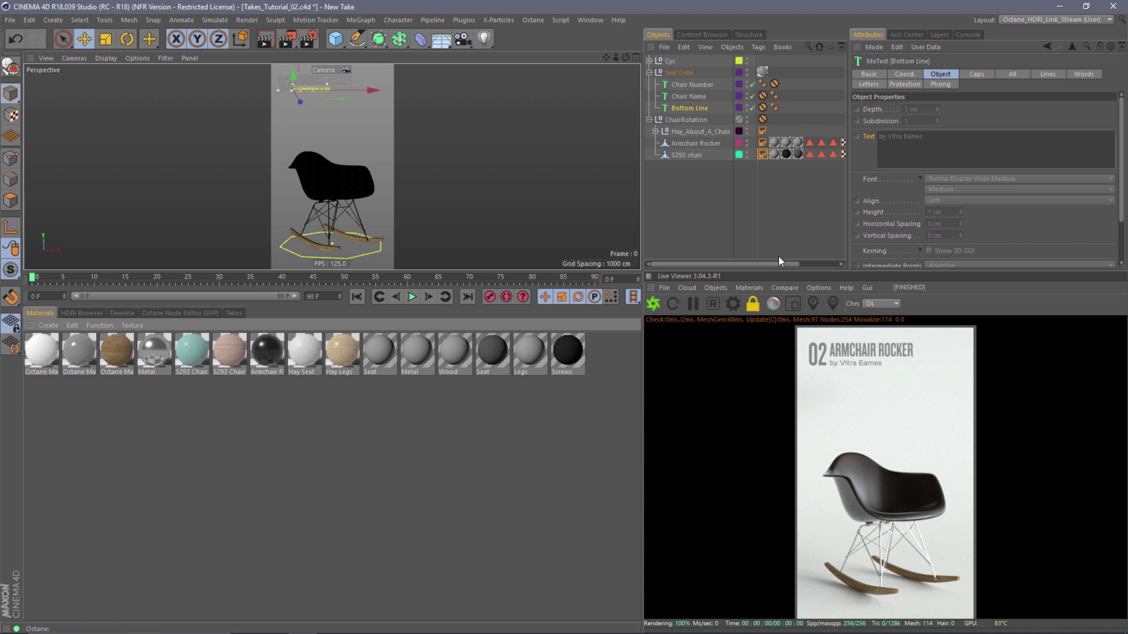
Open the Armchair Rocker Plastic material from the chair's texture tag in the Octane Node Editor.
drag(783, 265, 823, 264)
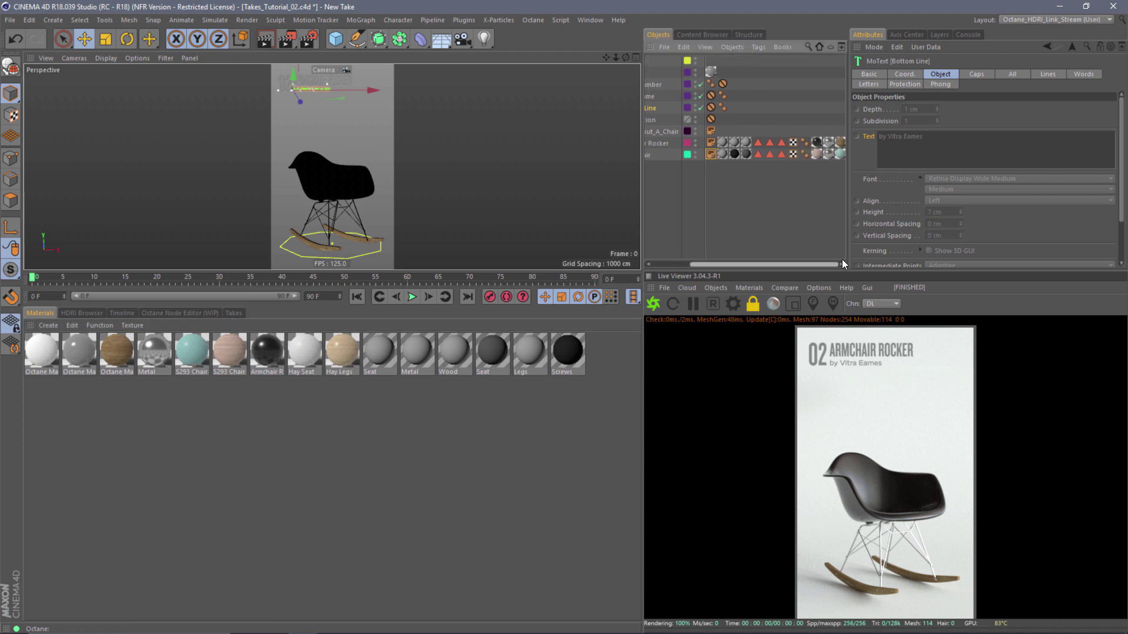
click(841, 156)
drag(785, 265, 814, 265)
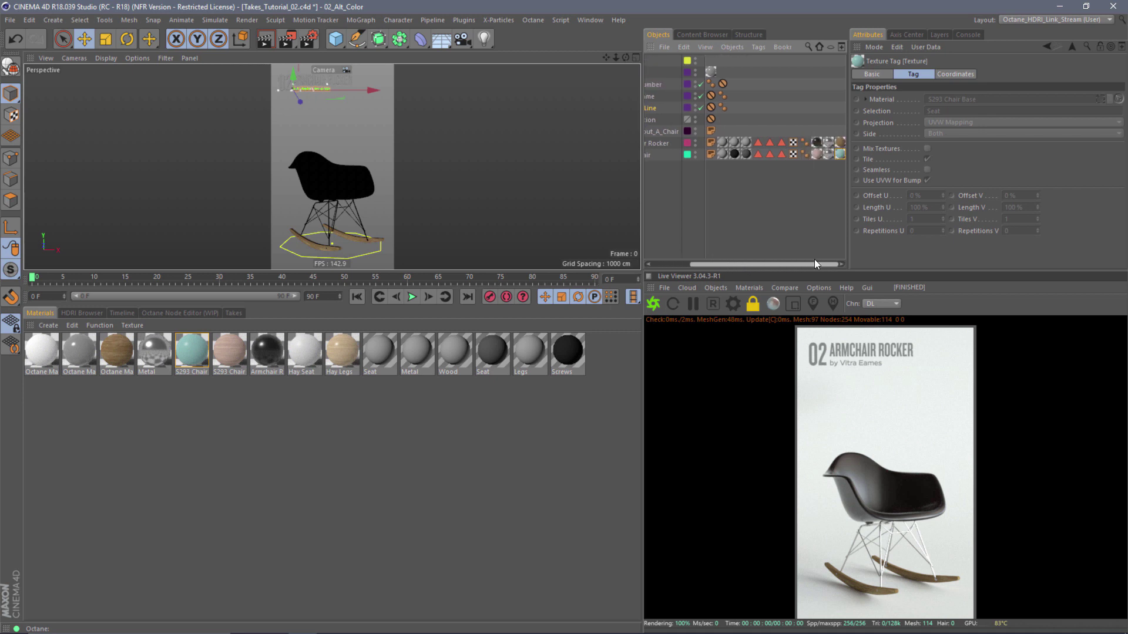
double_click(819, 145)
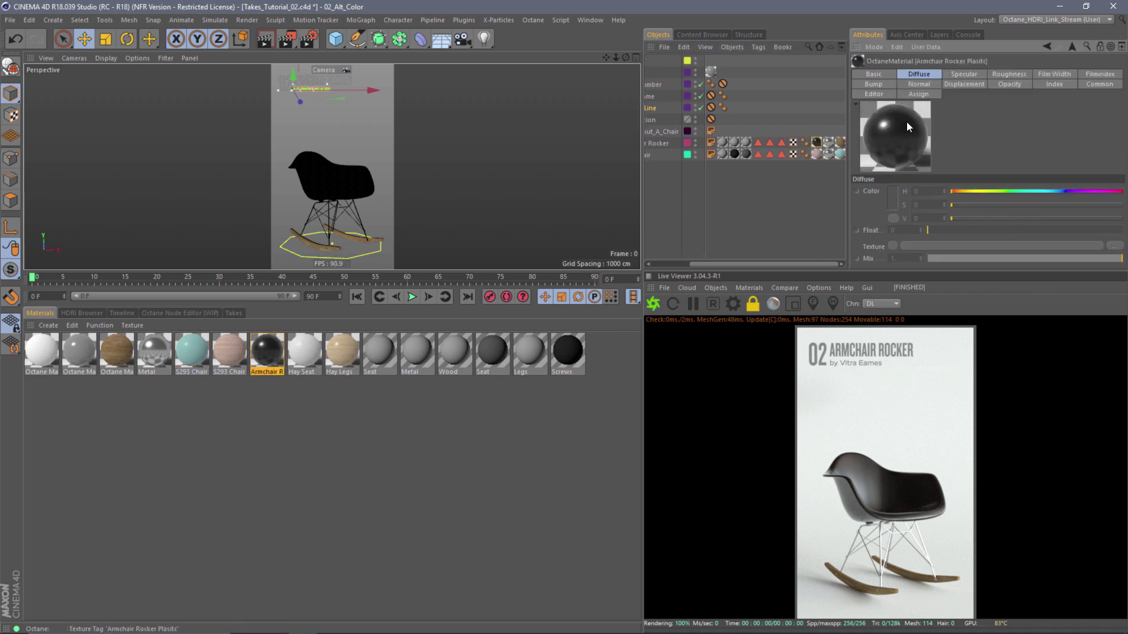
click(179, 313)
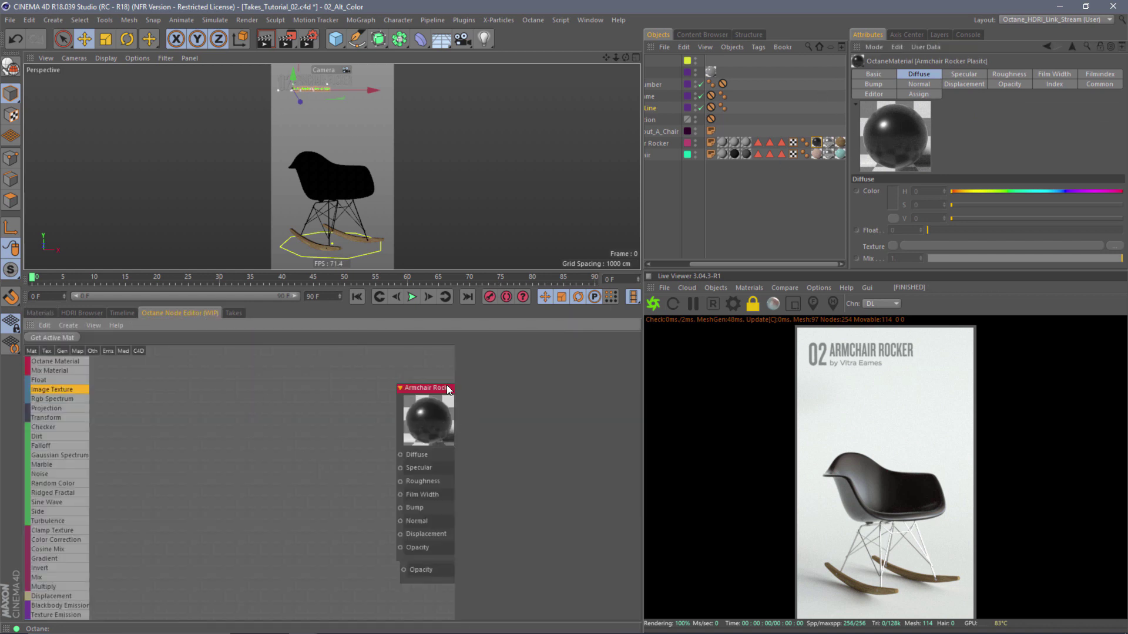
Override the Armchair Rocker material's diffuse colour in the 02_Alt_Color take.
drag(447, 390, 326, 394)
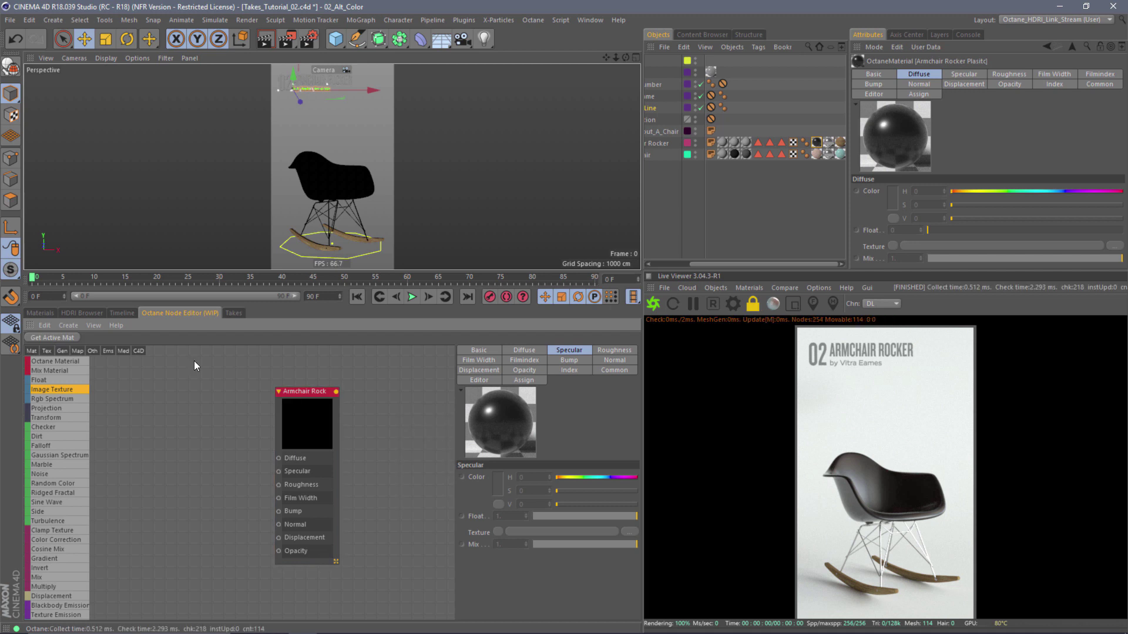
drag(302, 397, 341, 383)
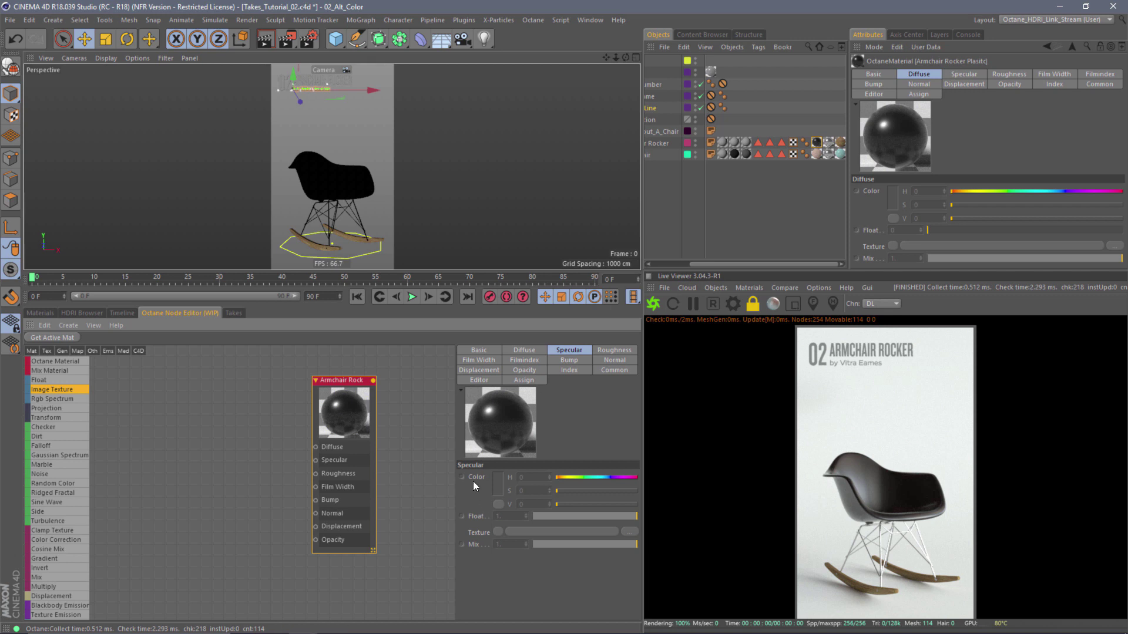
click(528, 351)
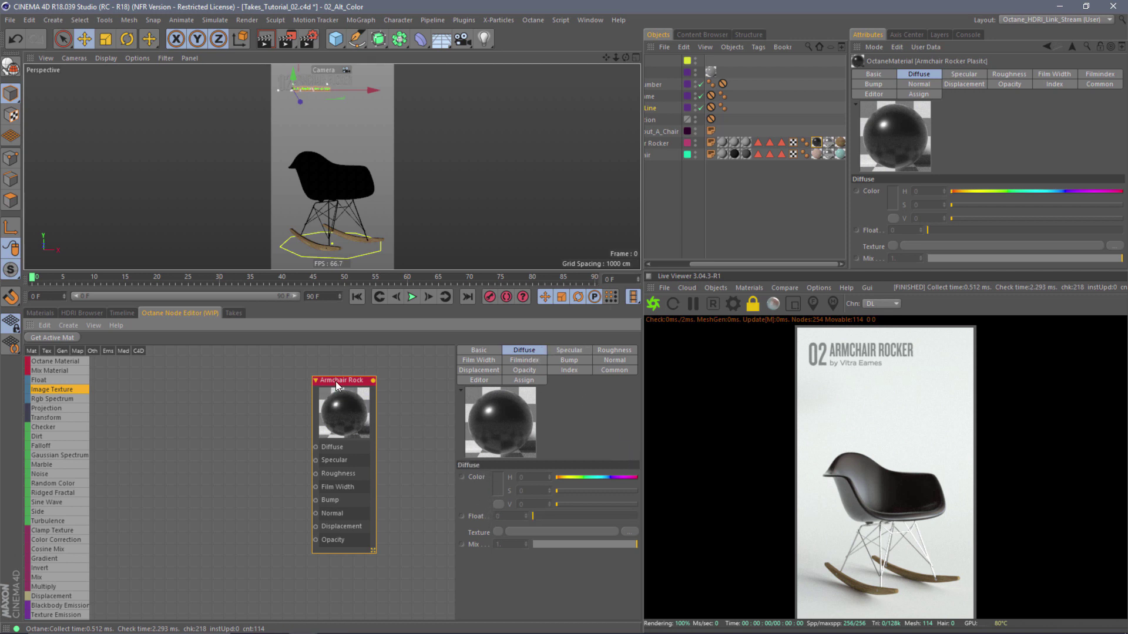
drag(336, 382, 345, 387)
right_click(481, 477)
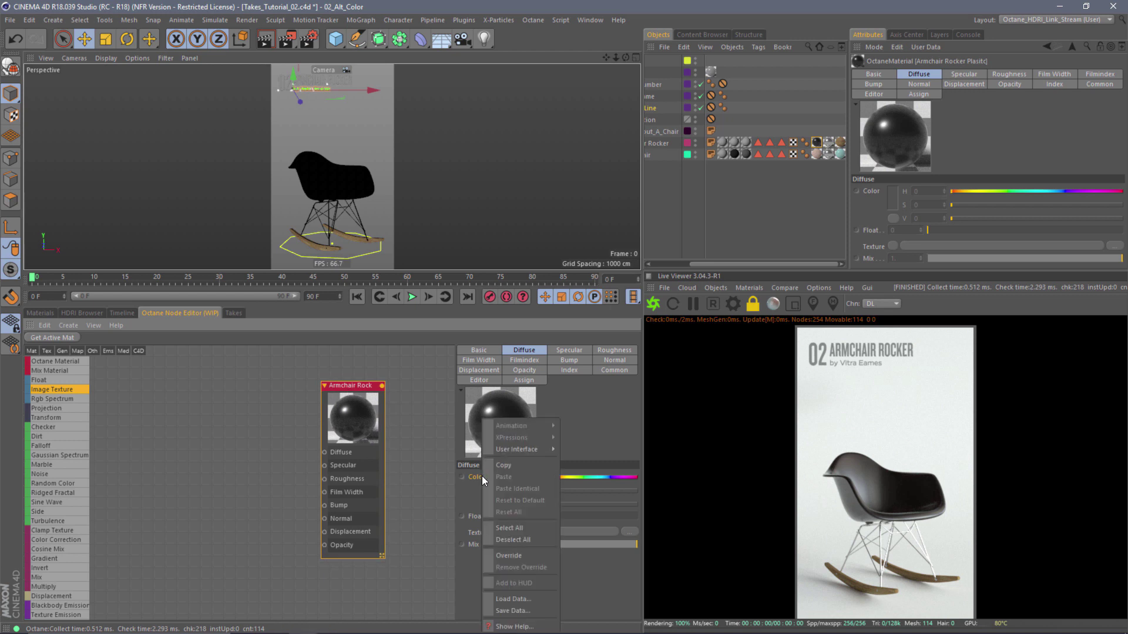
click(529, 556)
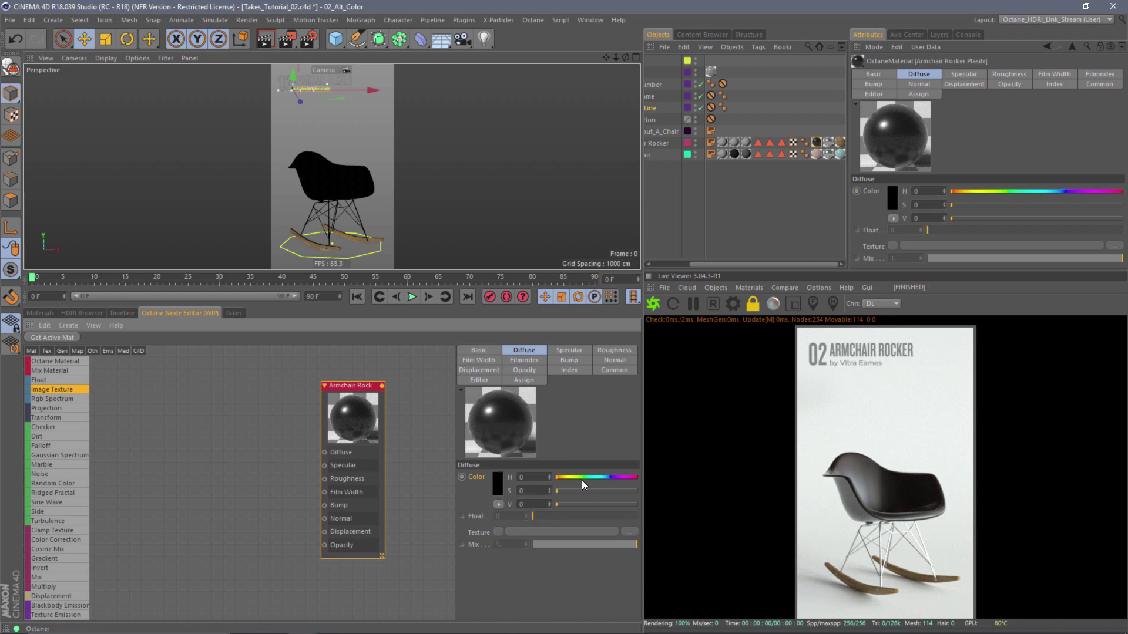
Set the diffuse colour to teal: H 0.518248, S 0.905109, V 0.671533.
drag(558, 504, 645, 492)
drag(564, 477, 598, 482)
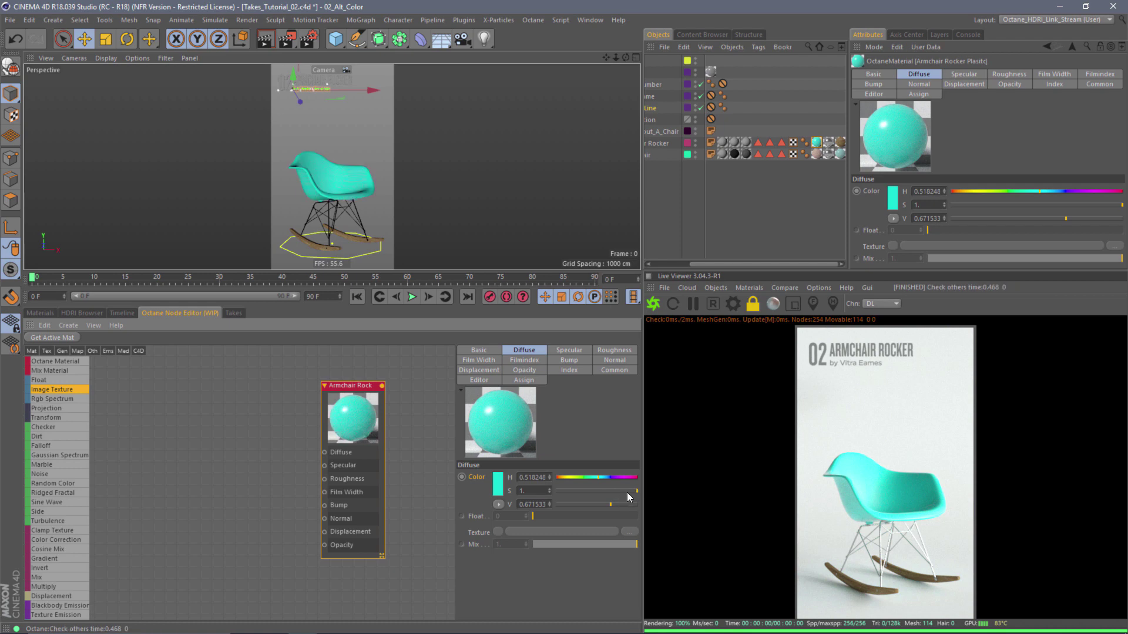
drag(629, 490, 629, 492)
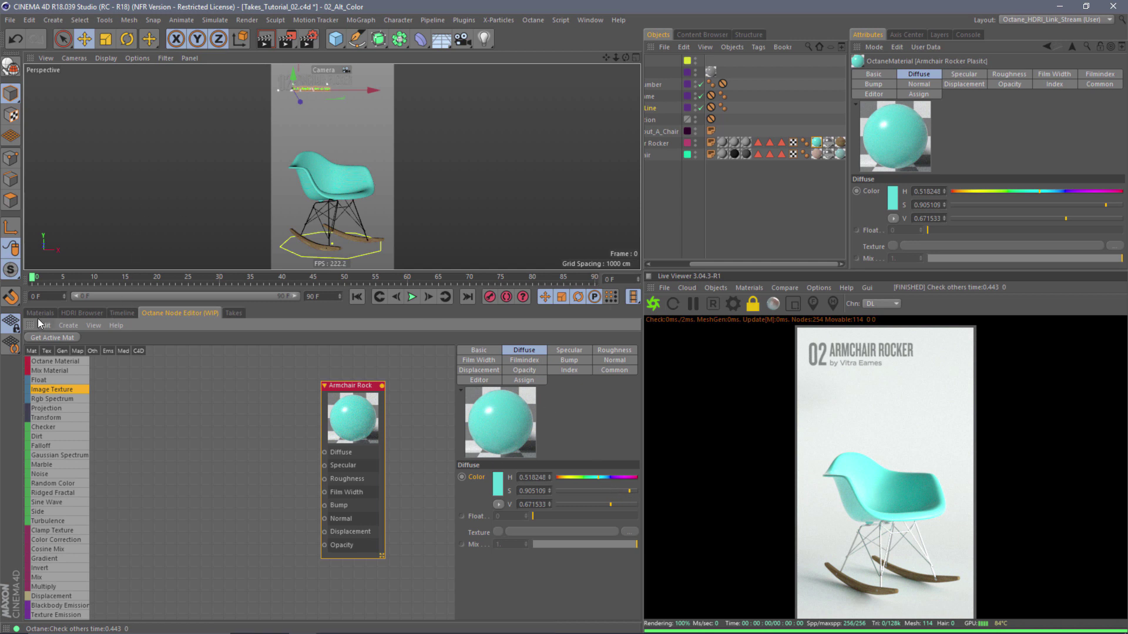
click(234, 312)
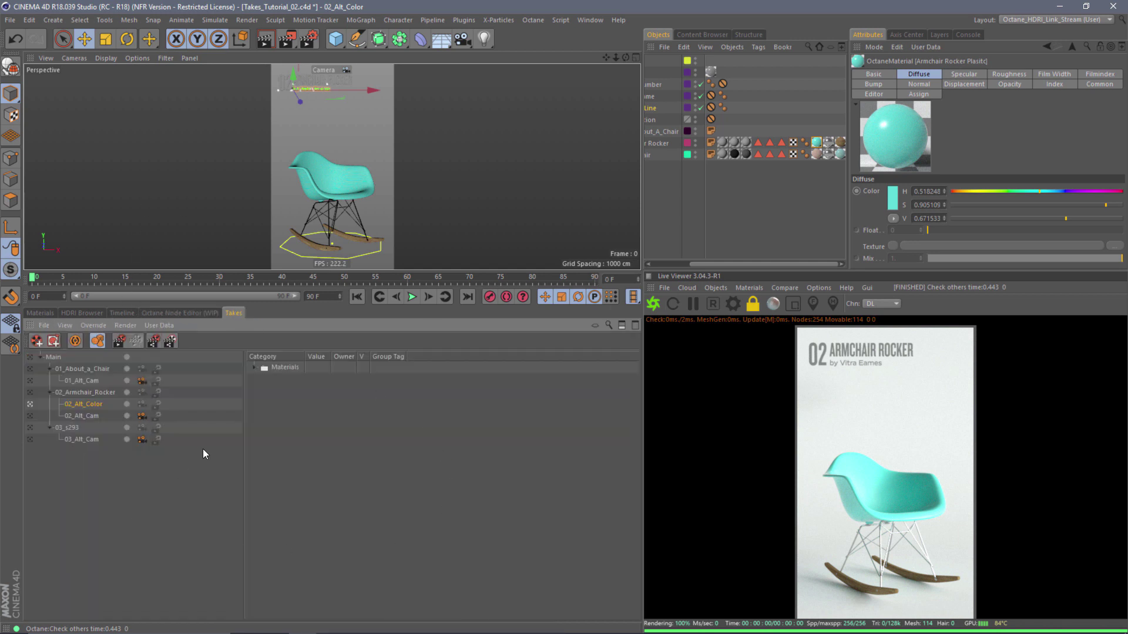
click(31, 393)
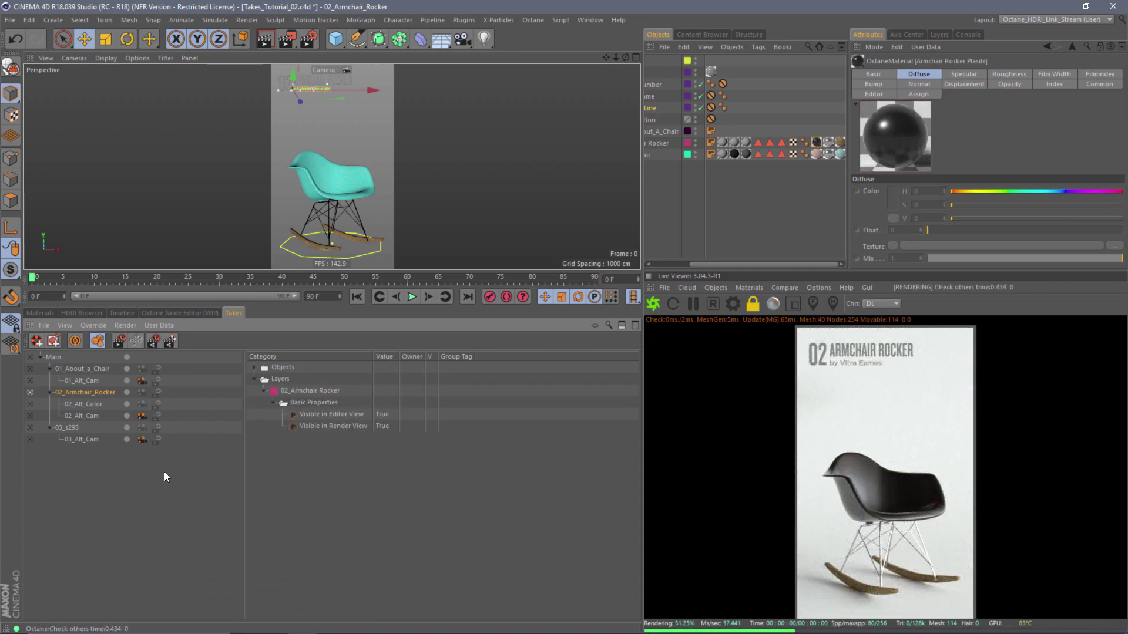
click(30, 404)
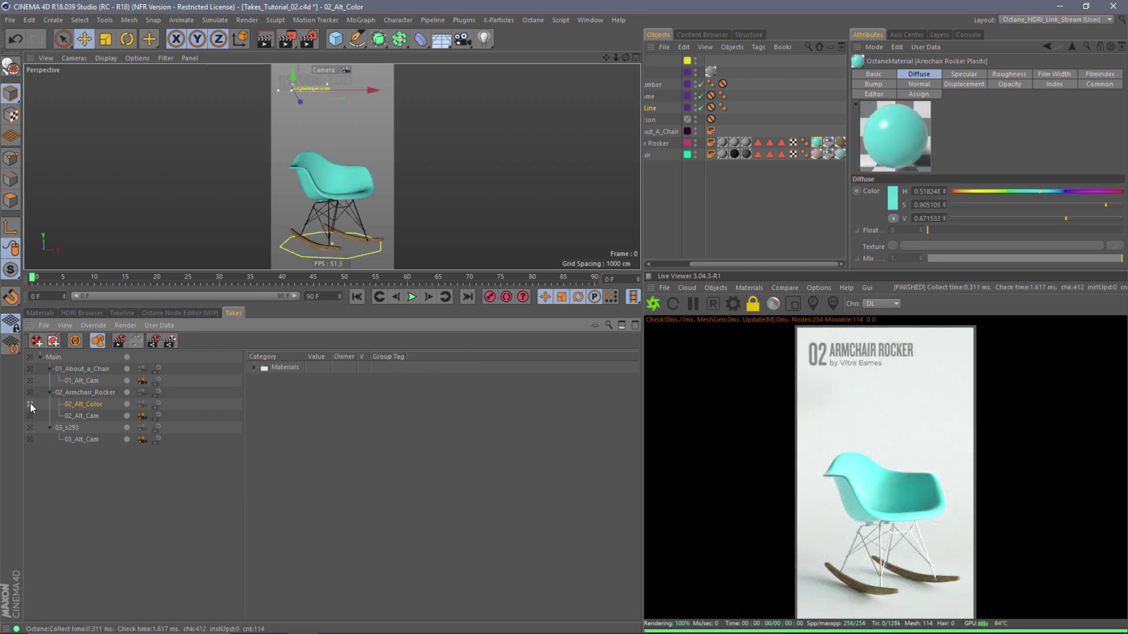
click(31, 416)
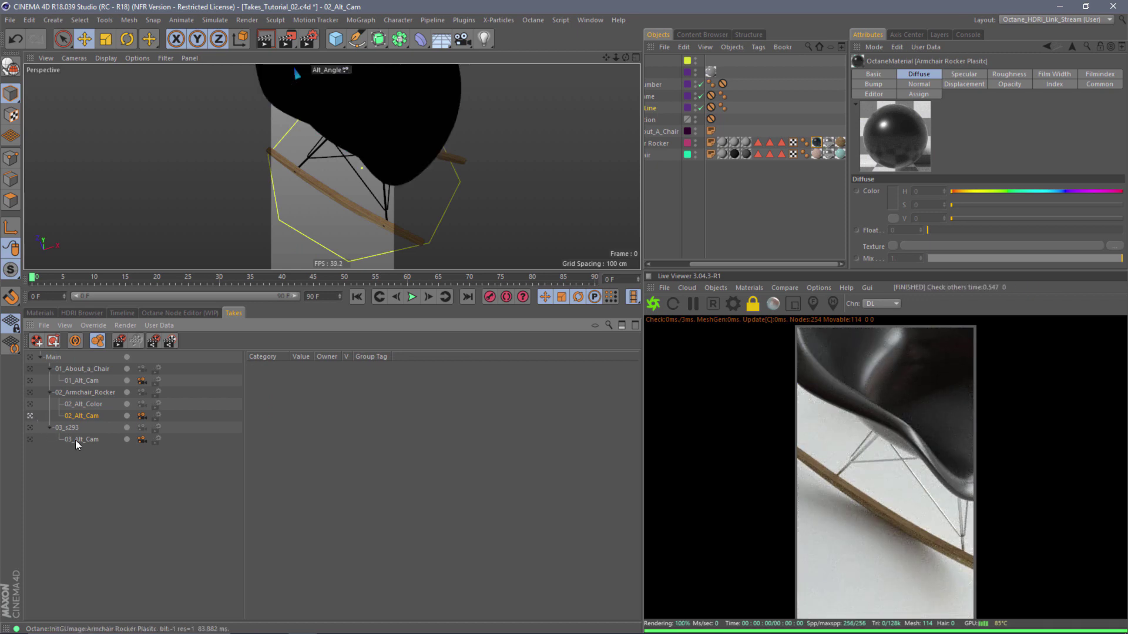
click(30, 392)
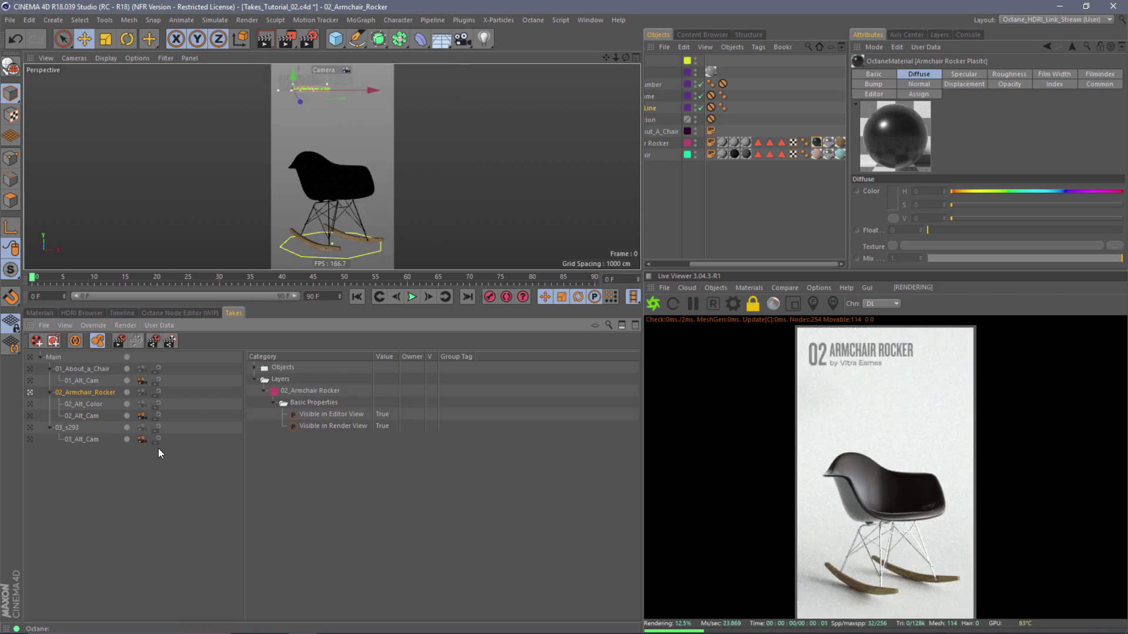
click(31, 403)
click(253, 367)
click(264, 380)
click(272, 391)
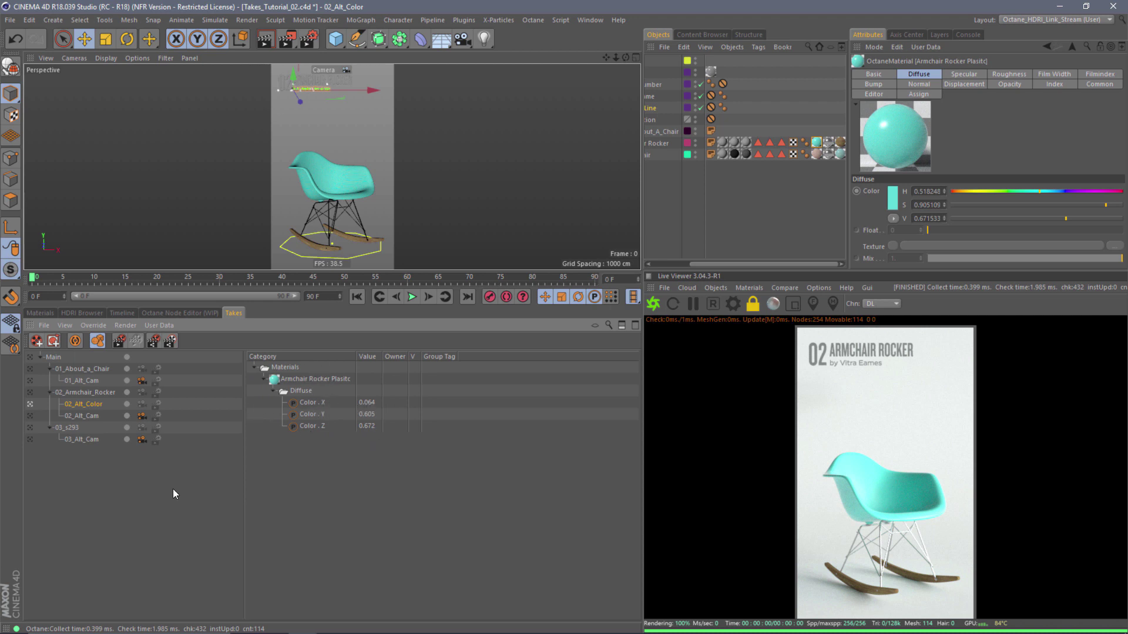
click(97, 471)
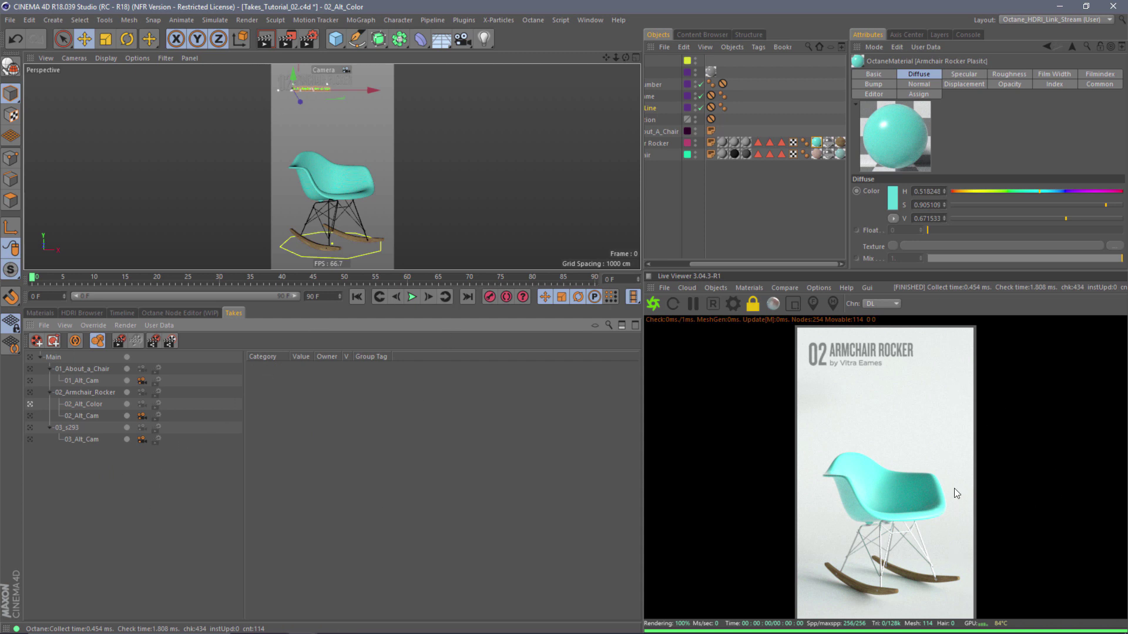
click(40, 357)
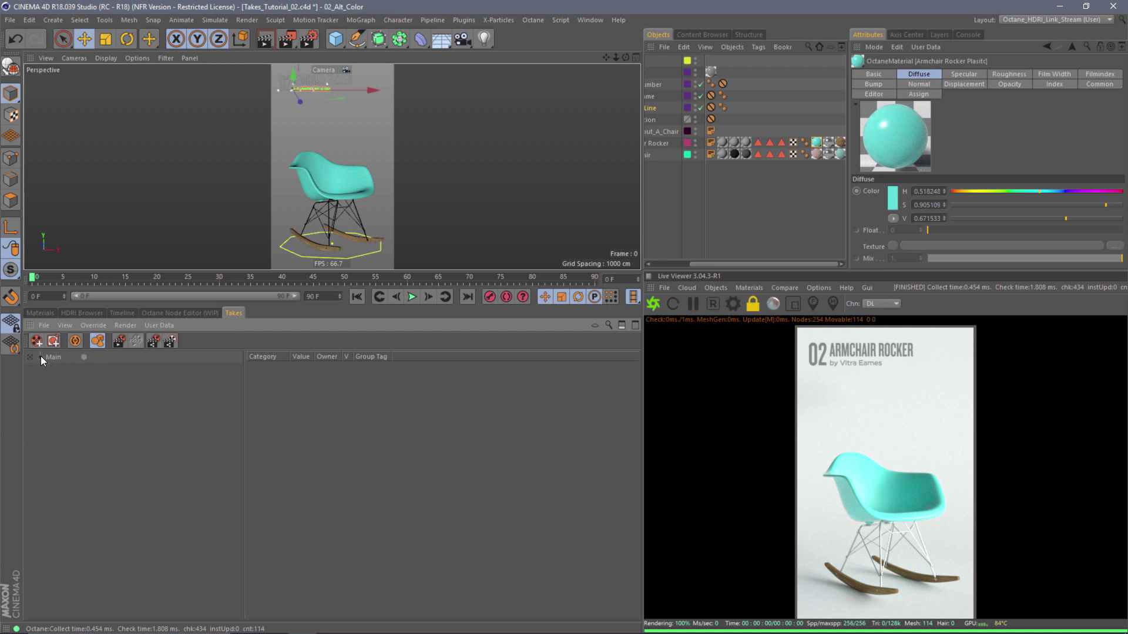
click(40, 357)
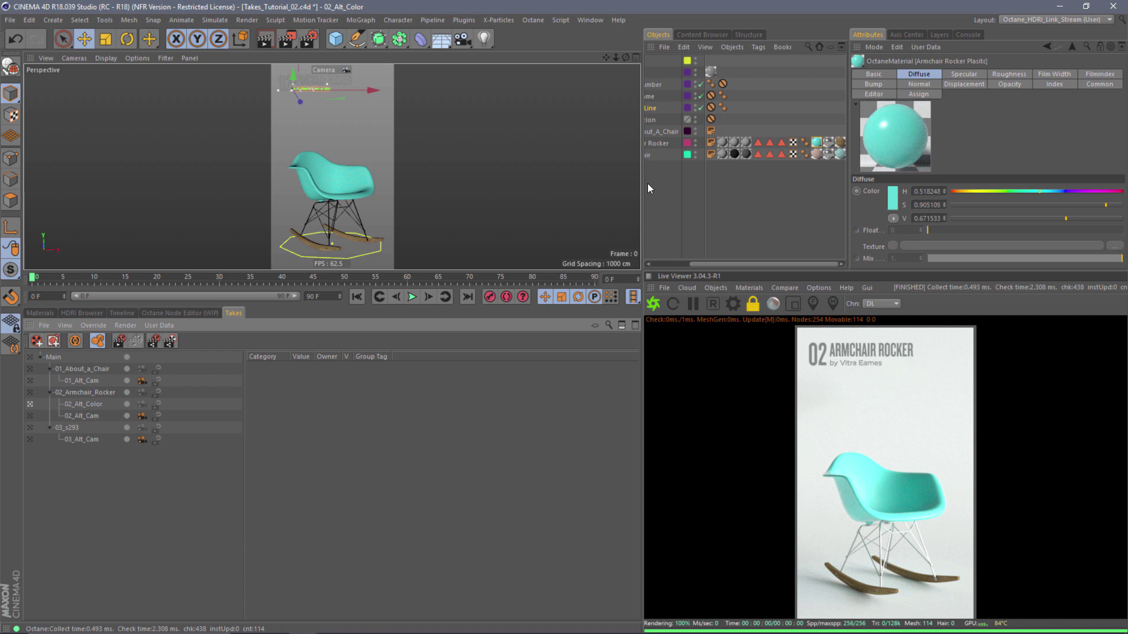
drag(645, 183, 607, 184)
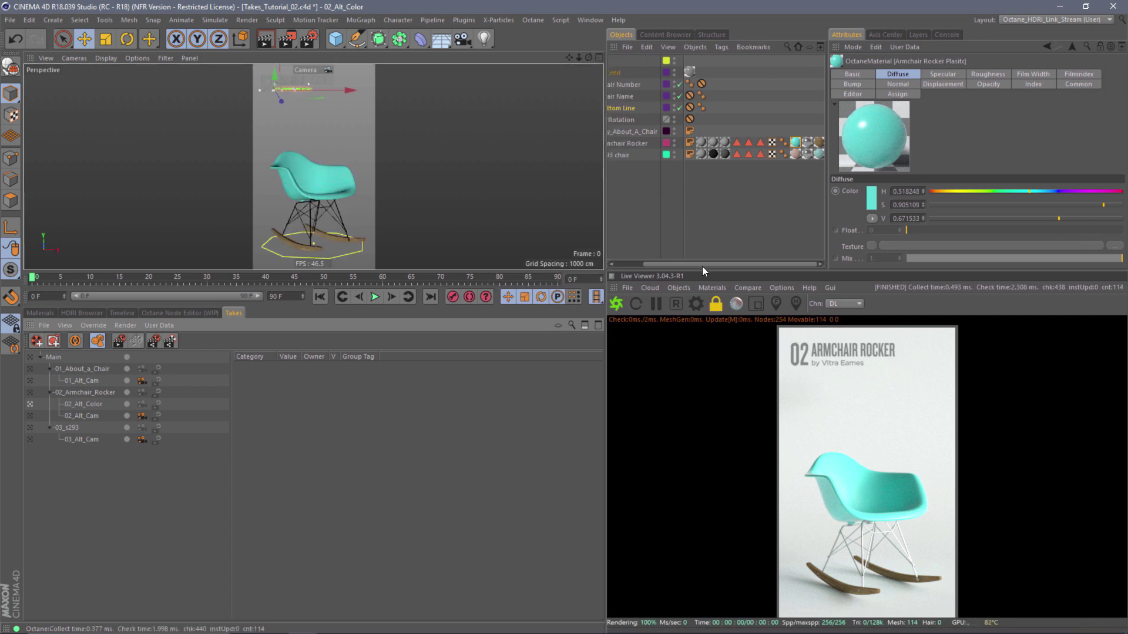
Select the ChairRotation null and test its rocking motion with the Rotate tool.
drag(703, 266, 641, 256)
click(641, 72)
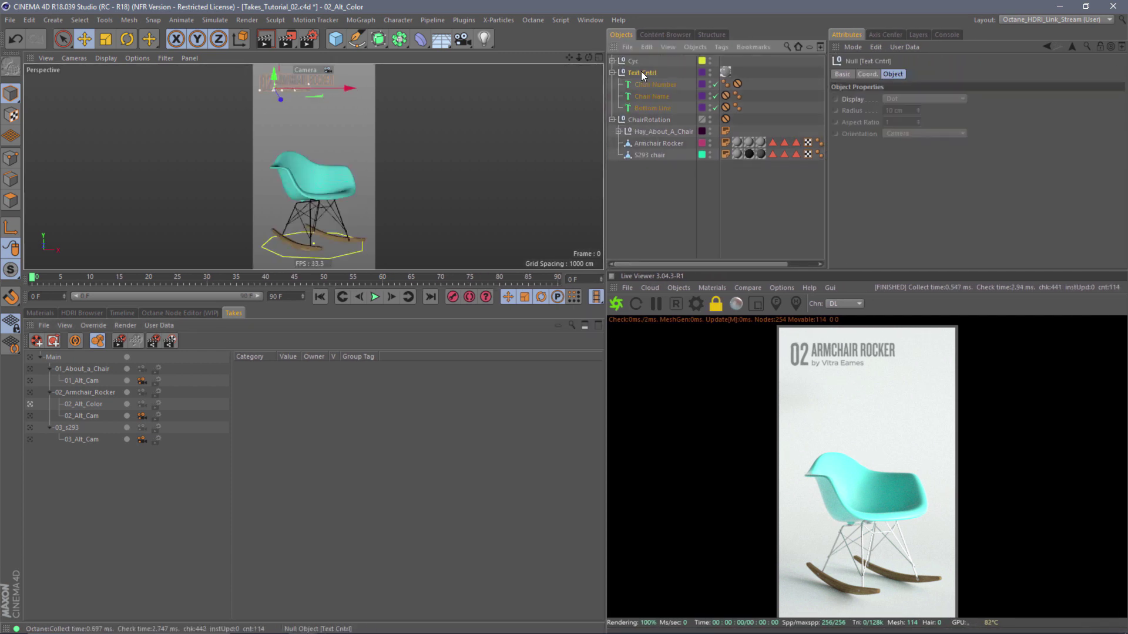
click(649, 121)
key(r)
drag(343, 260, 319, 256)
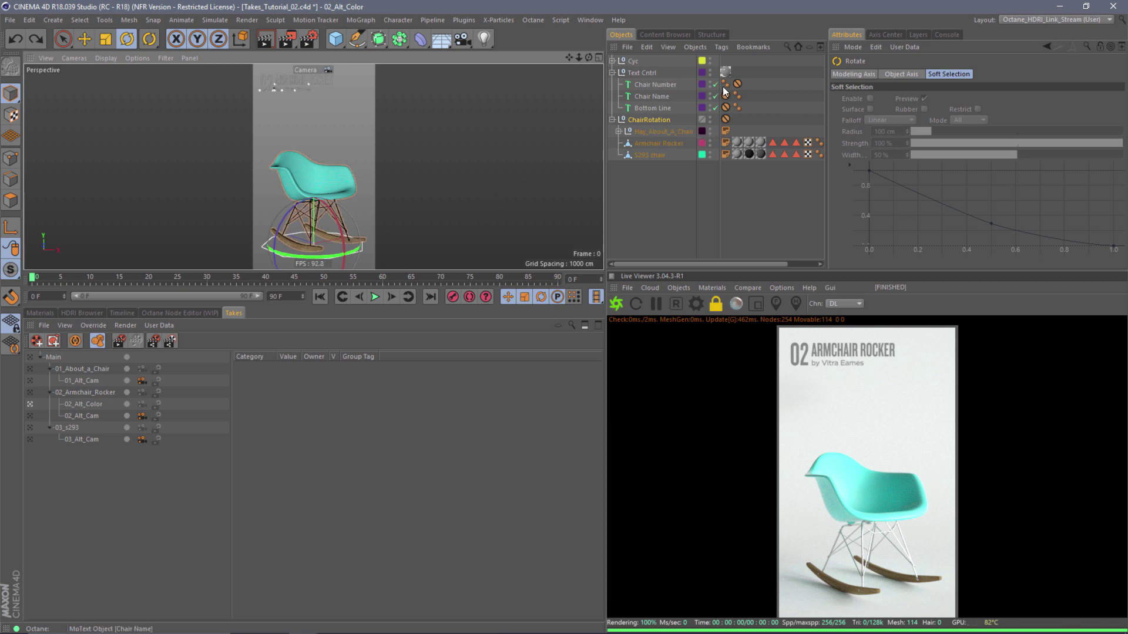
Add a Signal tag to ChairRotation and link its heading rotation (R.H) to it.
click(722, 47)
click(771, 265)
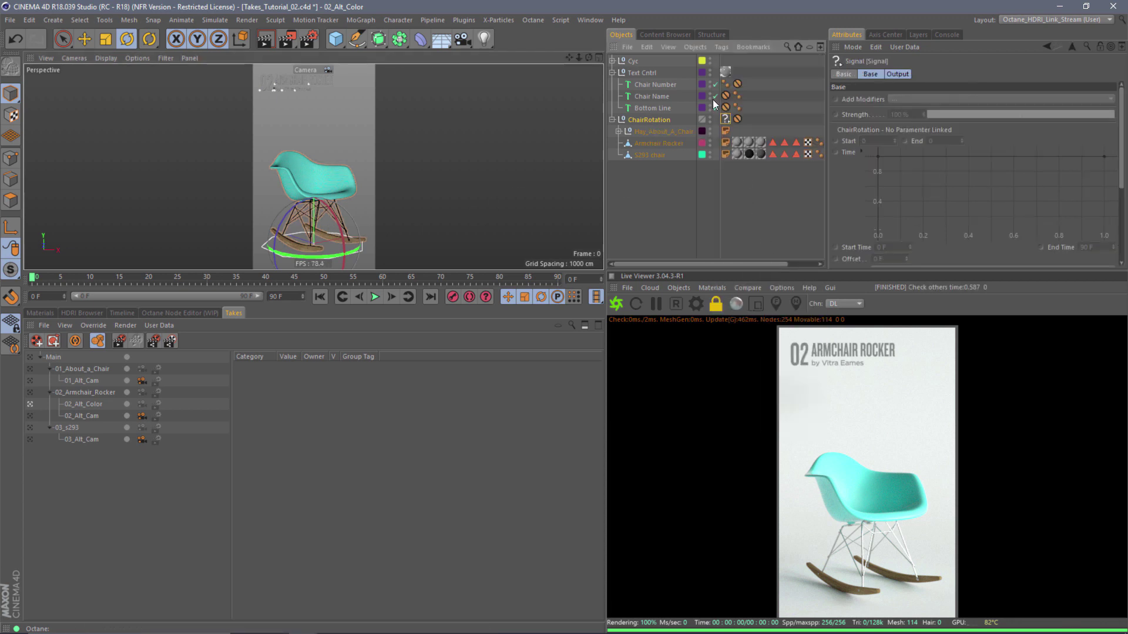
click(655, 119)
click(884, 75)
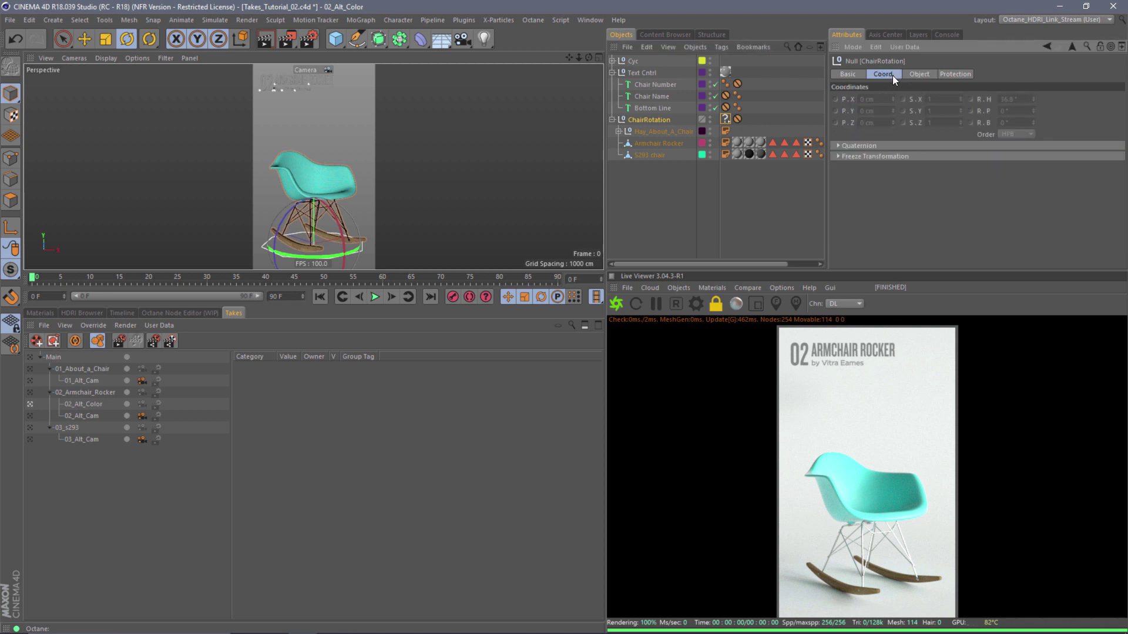
drag(989, 99, 765, 177)
mouse_move(724, 122)
mouse_down()
mouse_move(736, 133)
mouse_move(725, 120)
mouse_up()
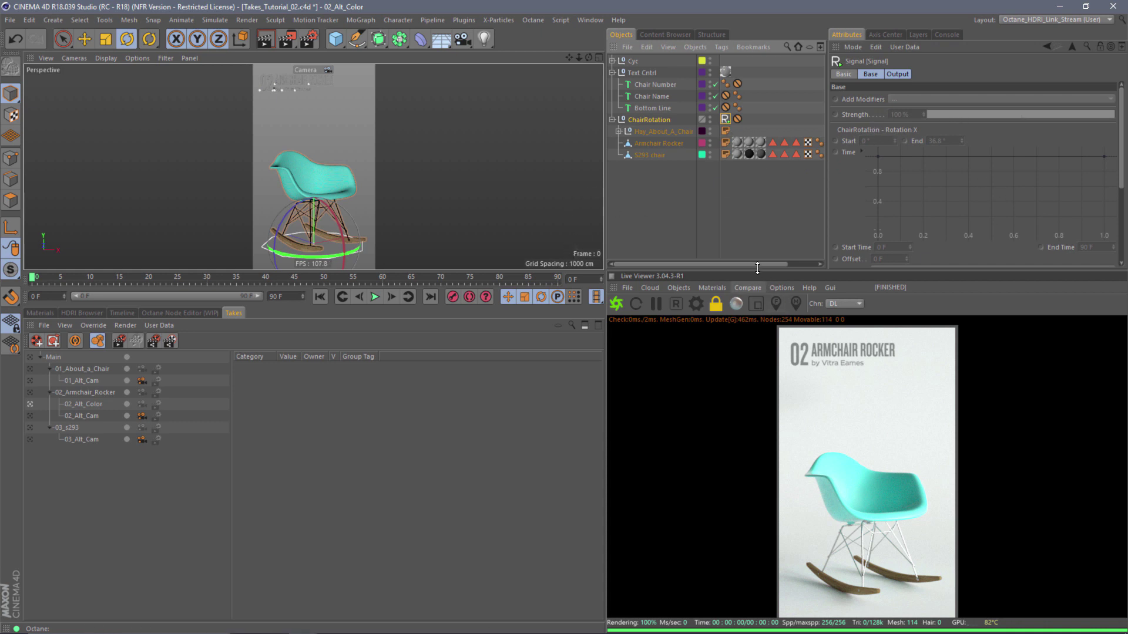
drag(742, 272, 742, 359)
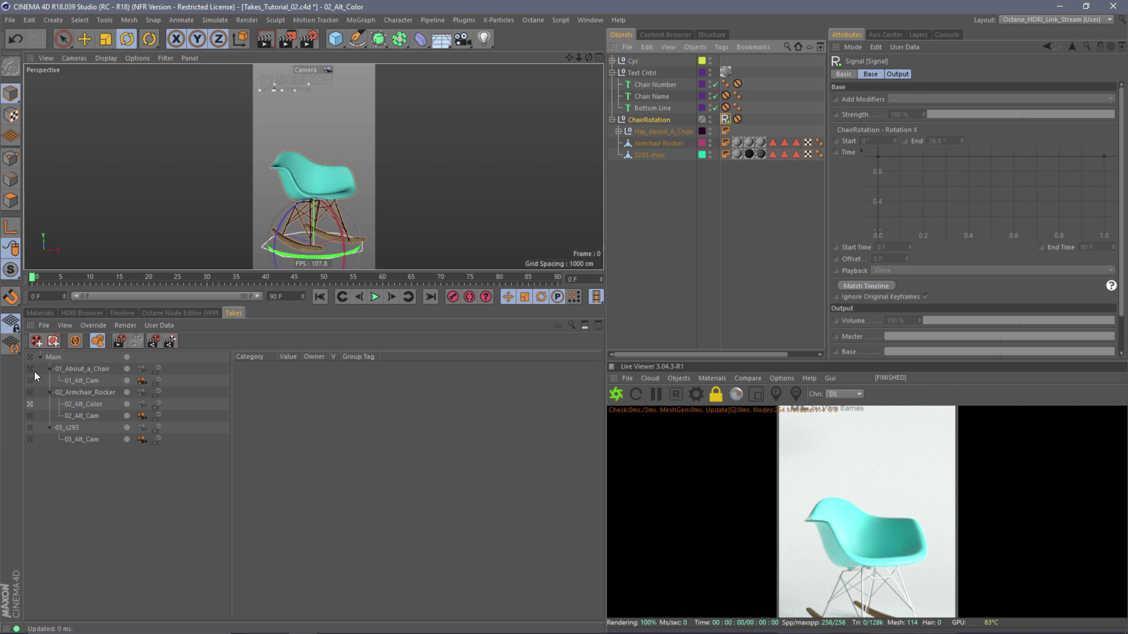
In the Main take, set the Signal range to -30° to 30° on an eased S-curve.
click(30, 357)
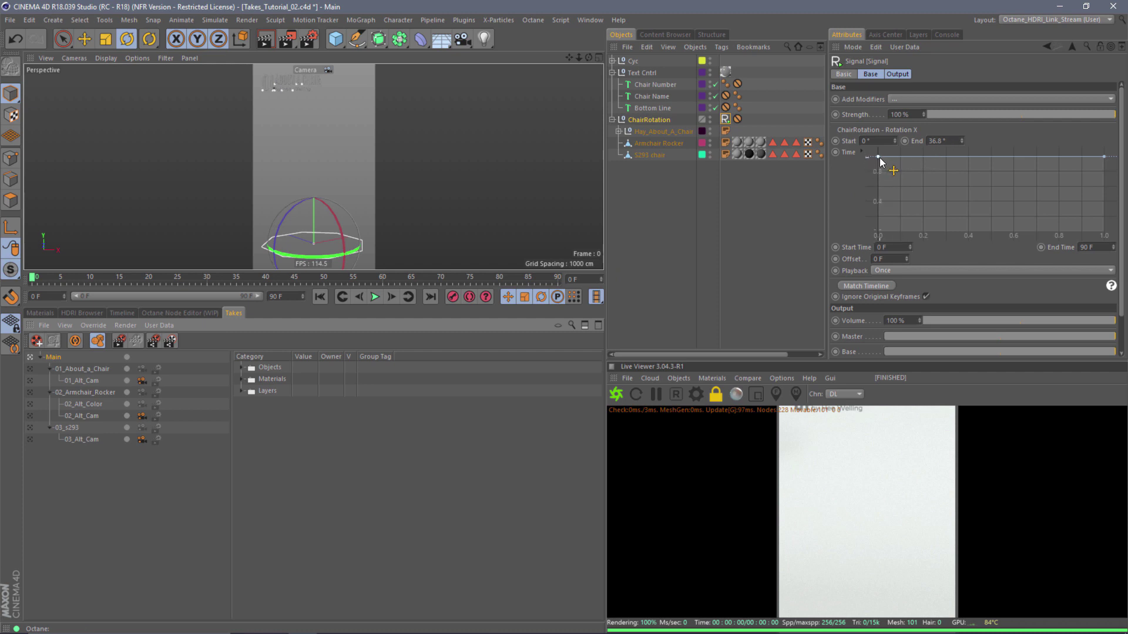
click(868, 141)
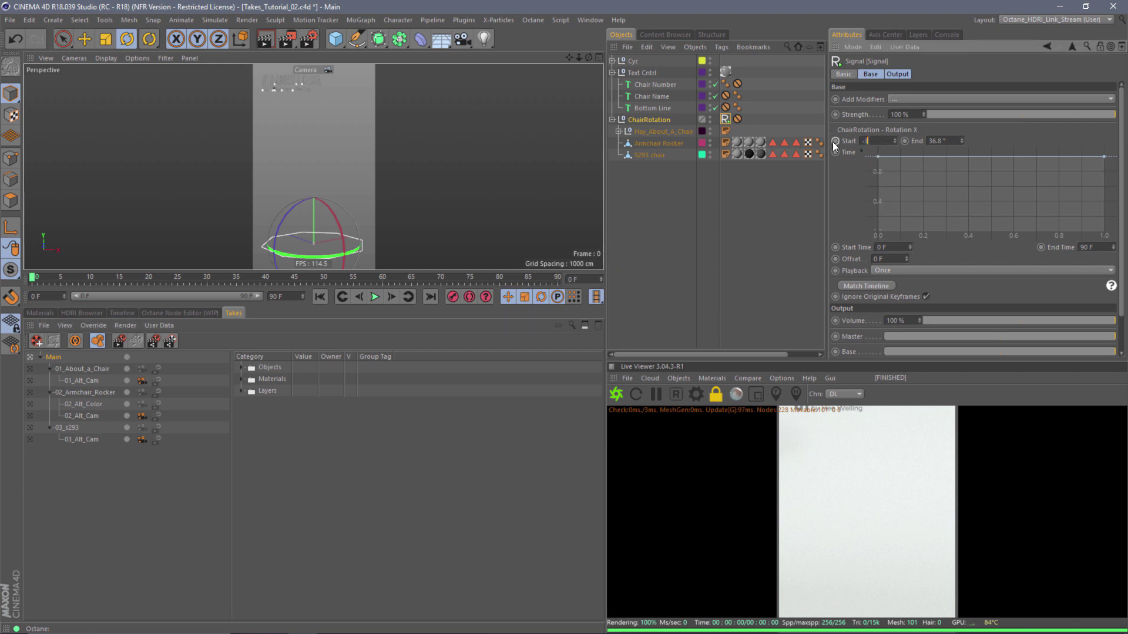
text(30)
key(Return)
drag(880, 153, 886, 235)
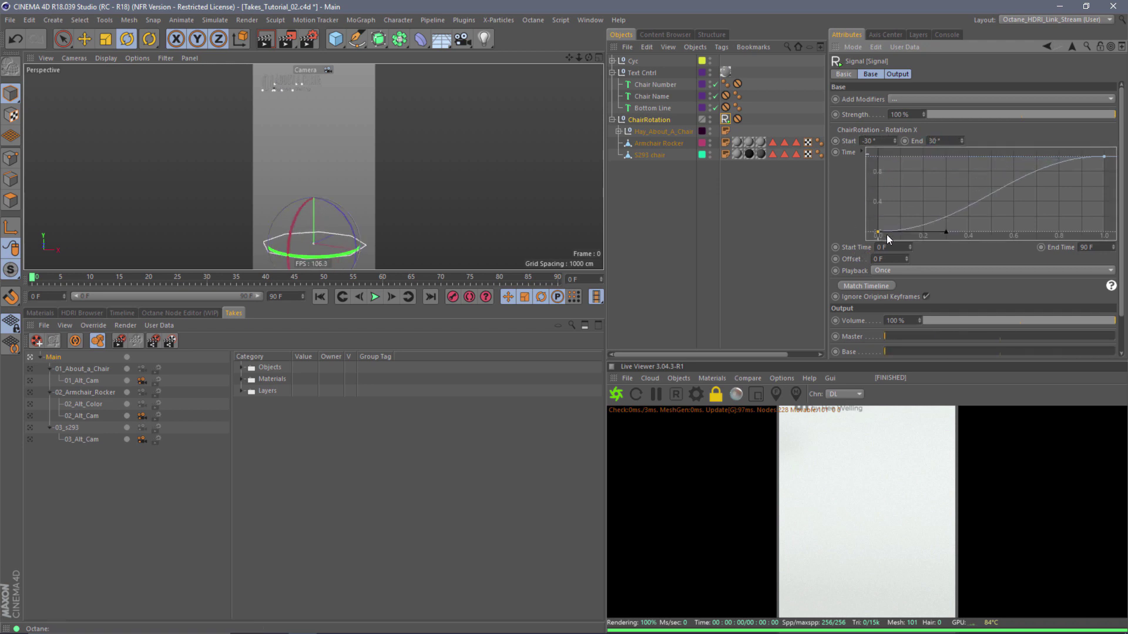
Set Signal playback to Pingpong with End Time 45 F, and test-play the animation.
click(900, 271)
click(903, 321)
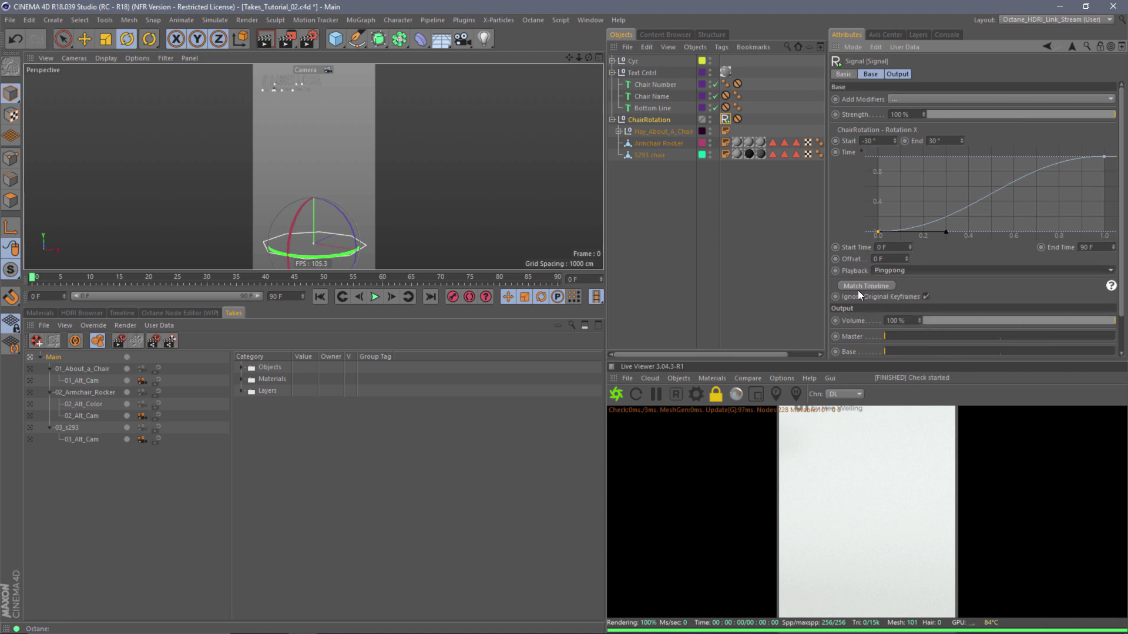
click(1101, 247)
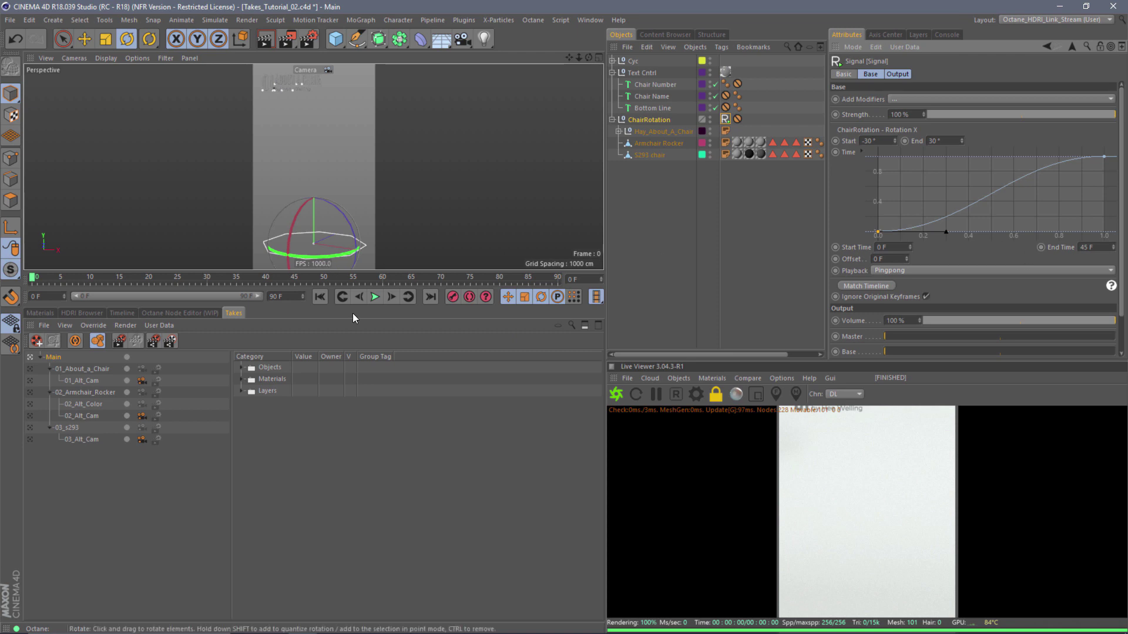
click(375, 297)
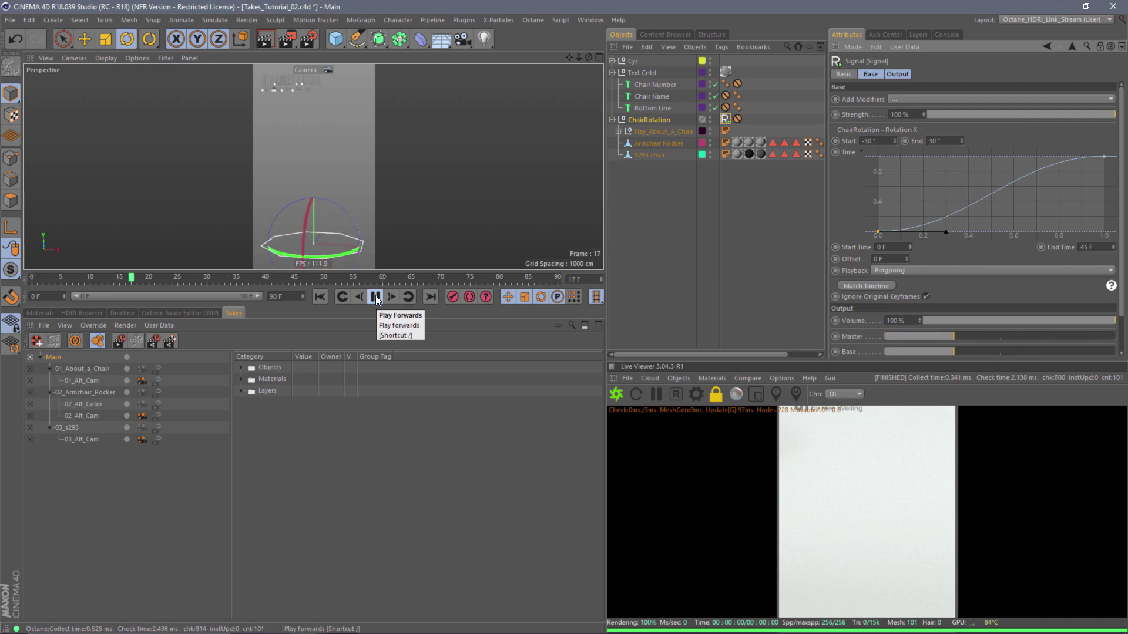
click(376, 297)
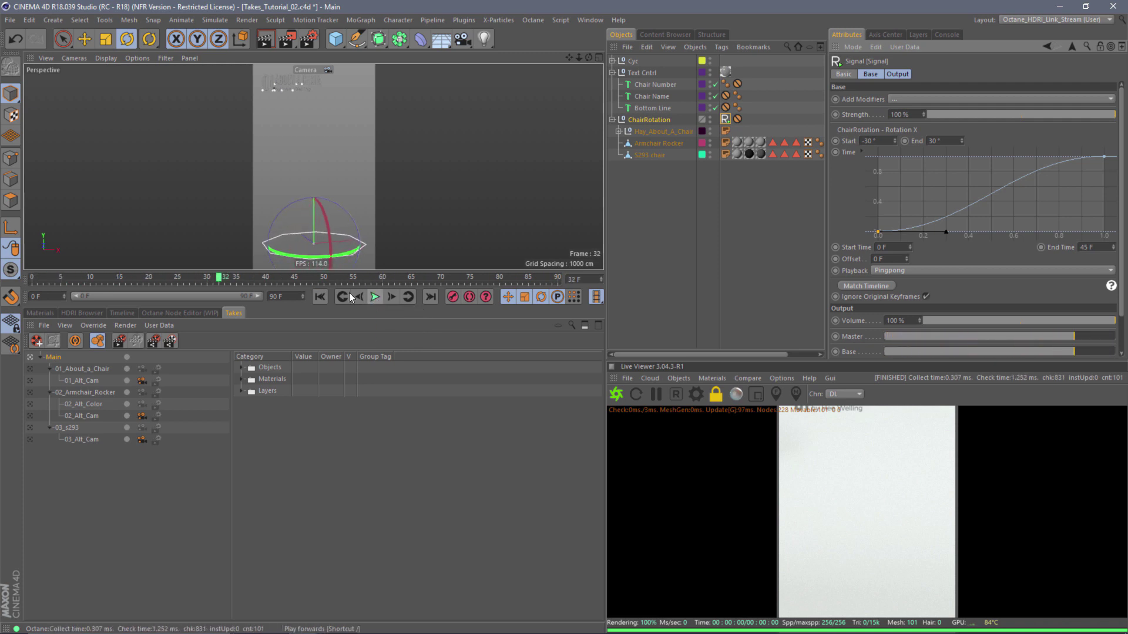
Play the rocking animation from the start in the 01_About_a_Chair take.
click(30, 369)
click(320, 297)
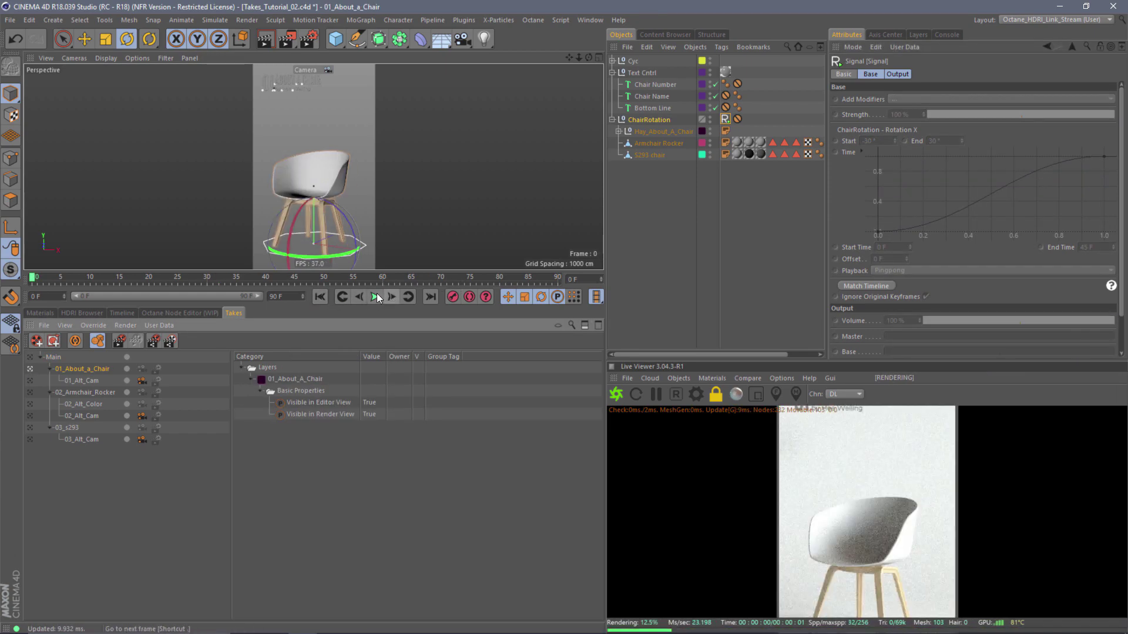
click(376, 298)
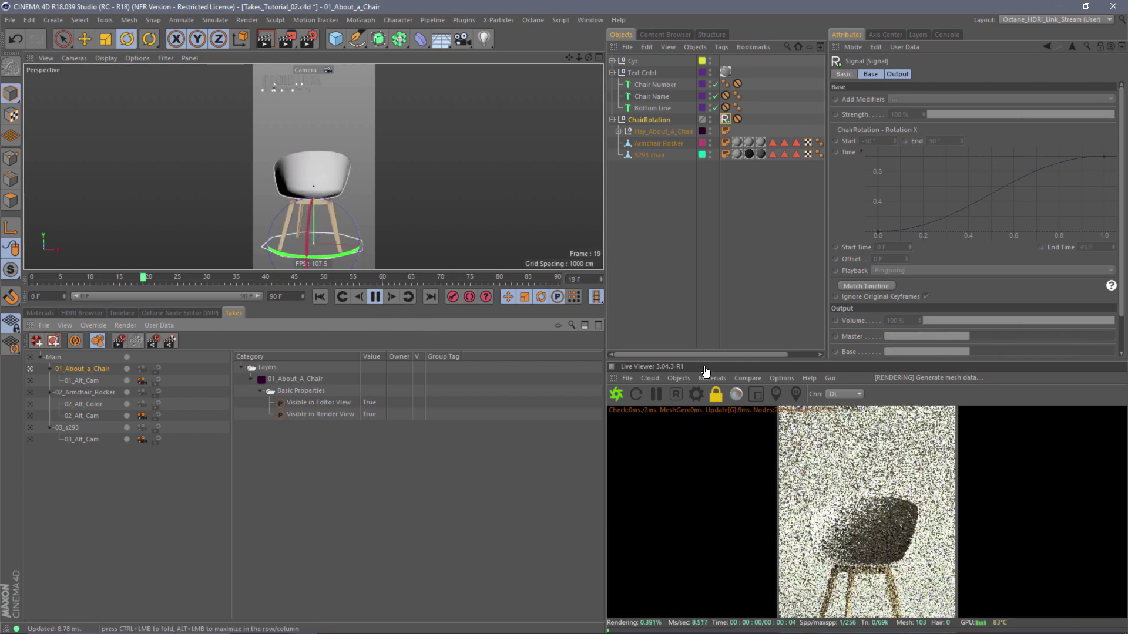
drag(701, 360, 710, 243)
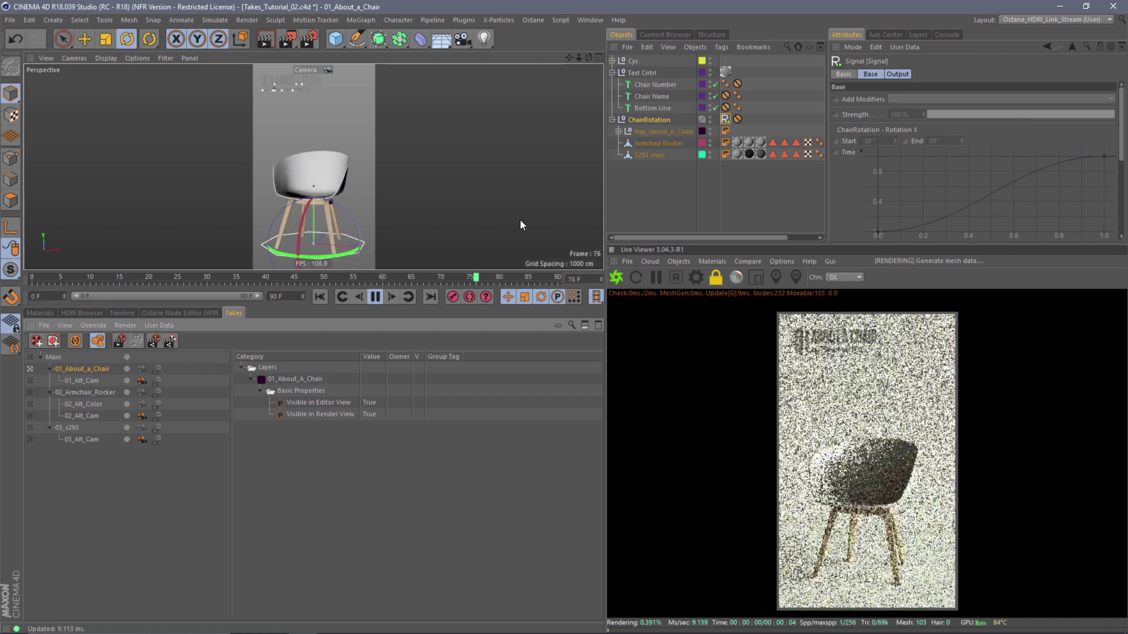
click(375, 297)
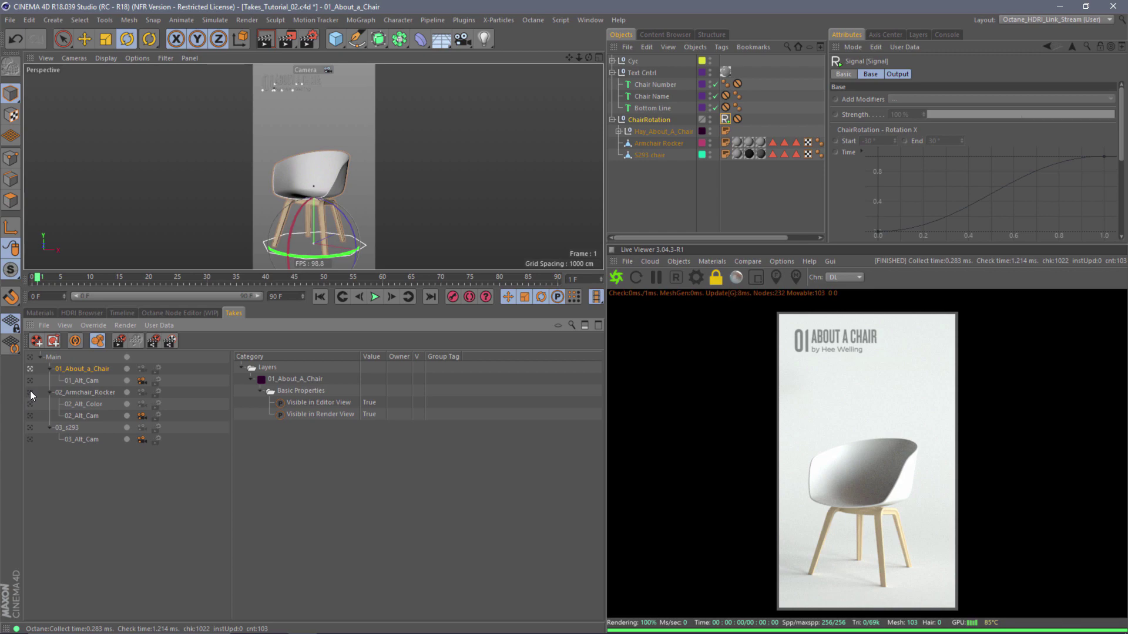
Play the rocking animation in the 03_s293 take.
click(29, 427)
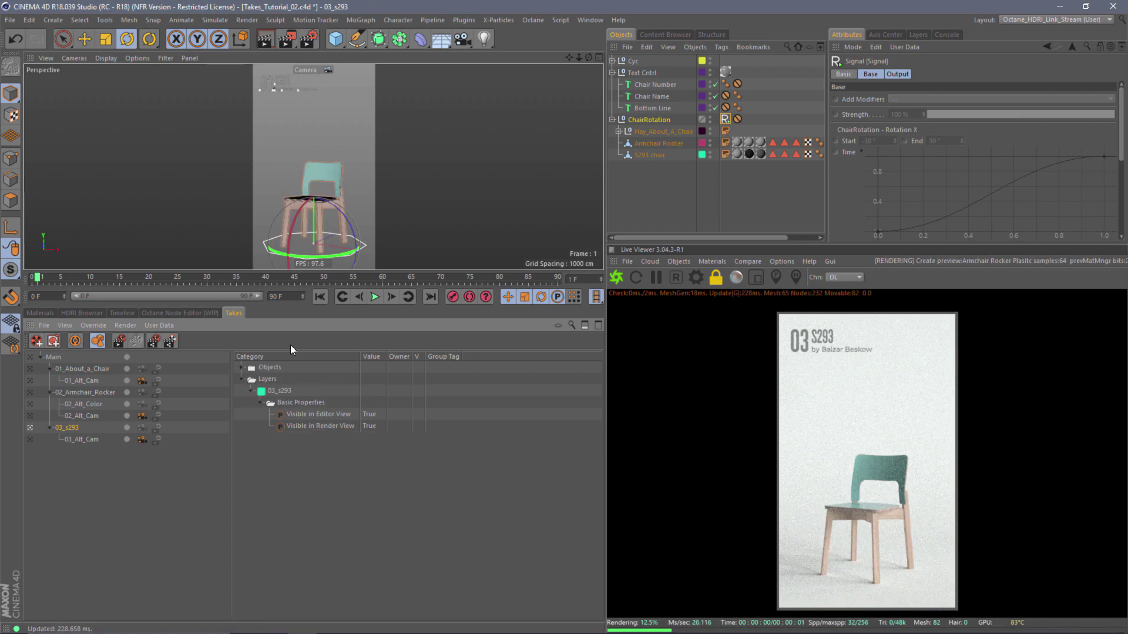
click(376, 297)
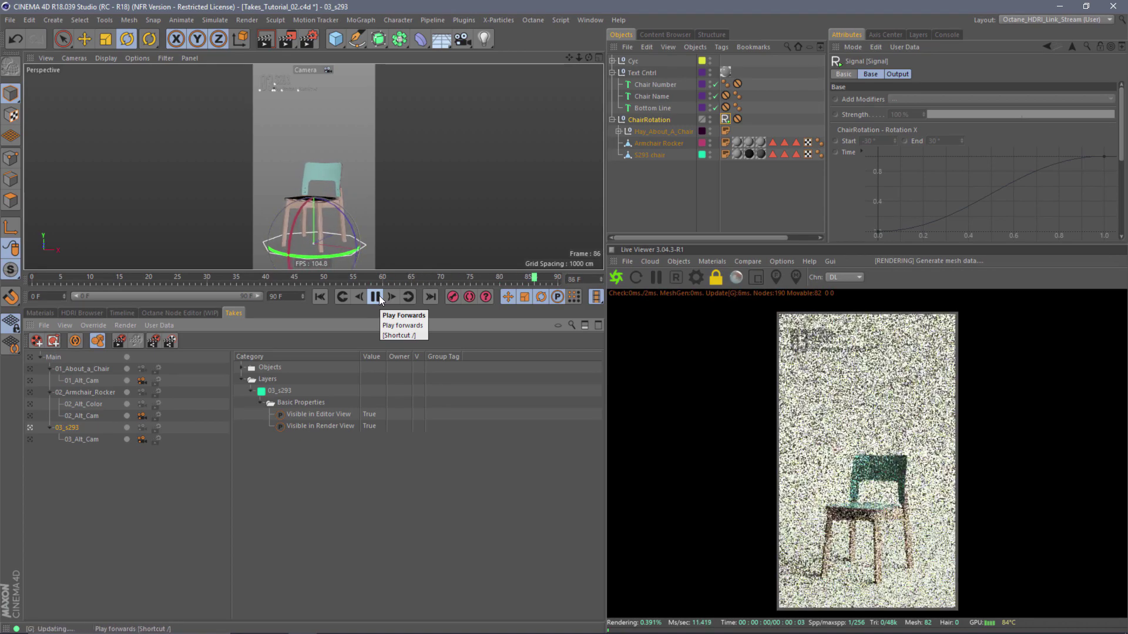
click(376, 297)
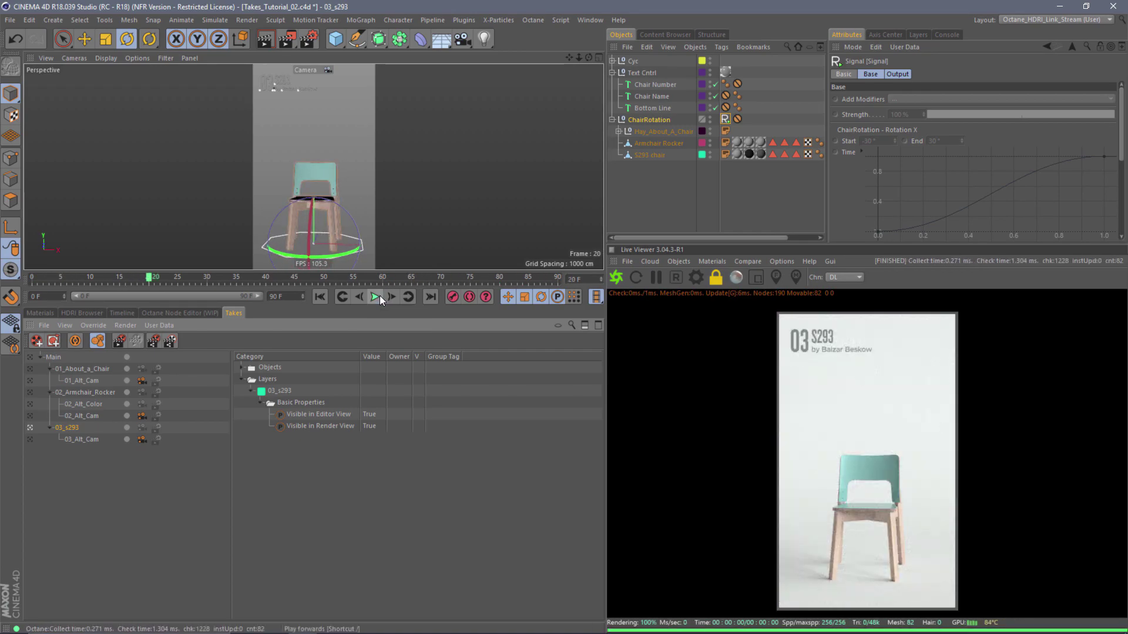
click(29, 429)
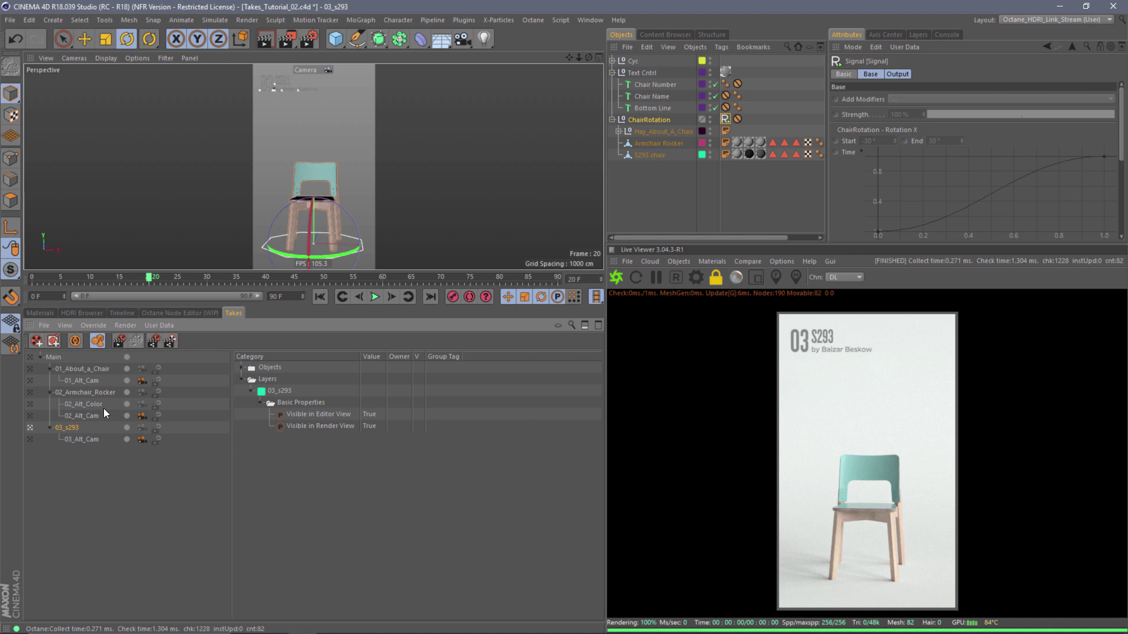
Add a child take named 03_Alt_Animation under 03_s293 and select the Signal tag.
right_click(74, 431)
click(115, 449)
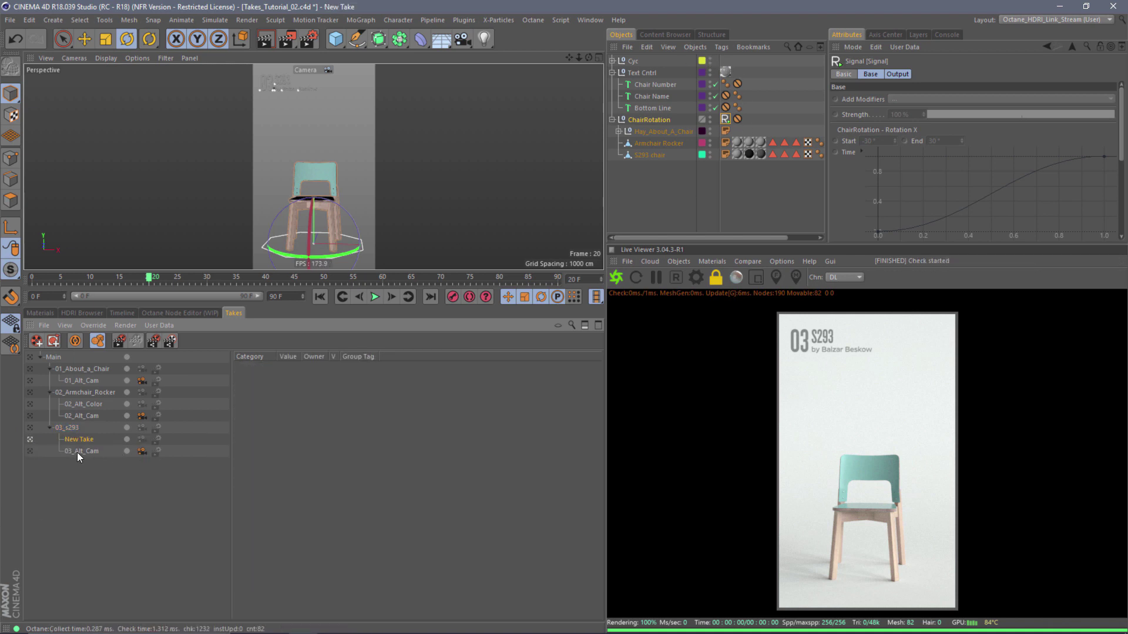
double_click(86, 438)
text(03_)
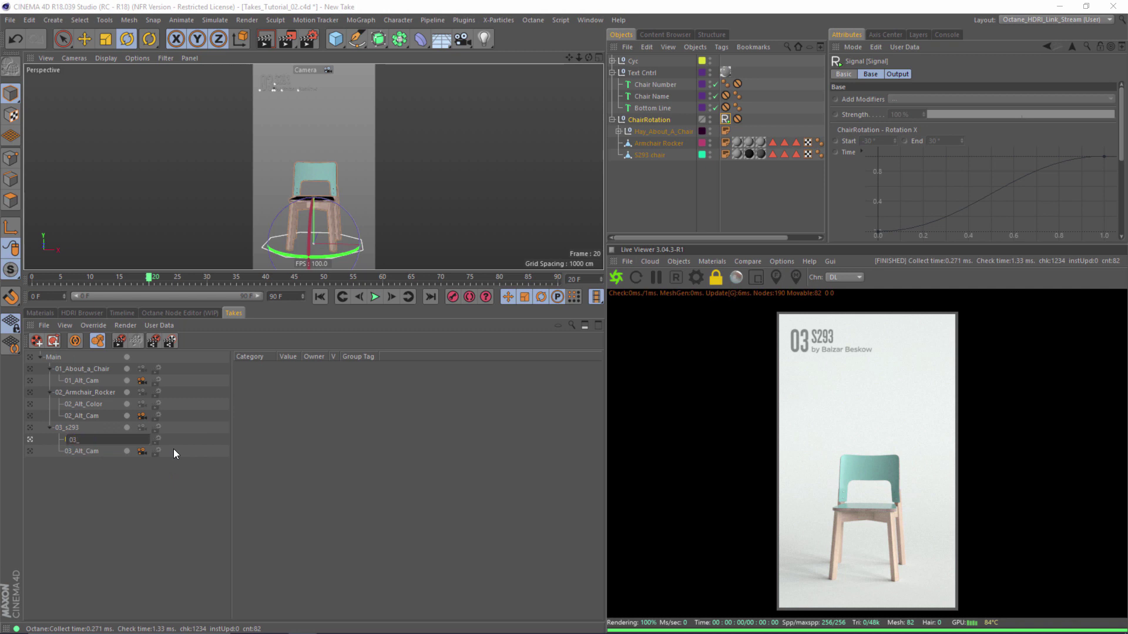
text(Alt_Animation)
key(Return)
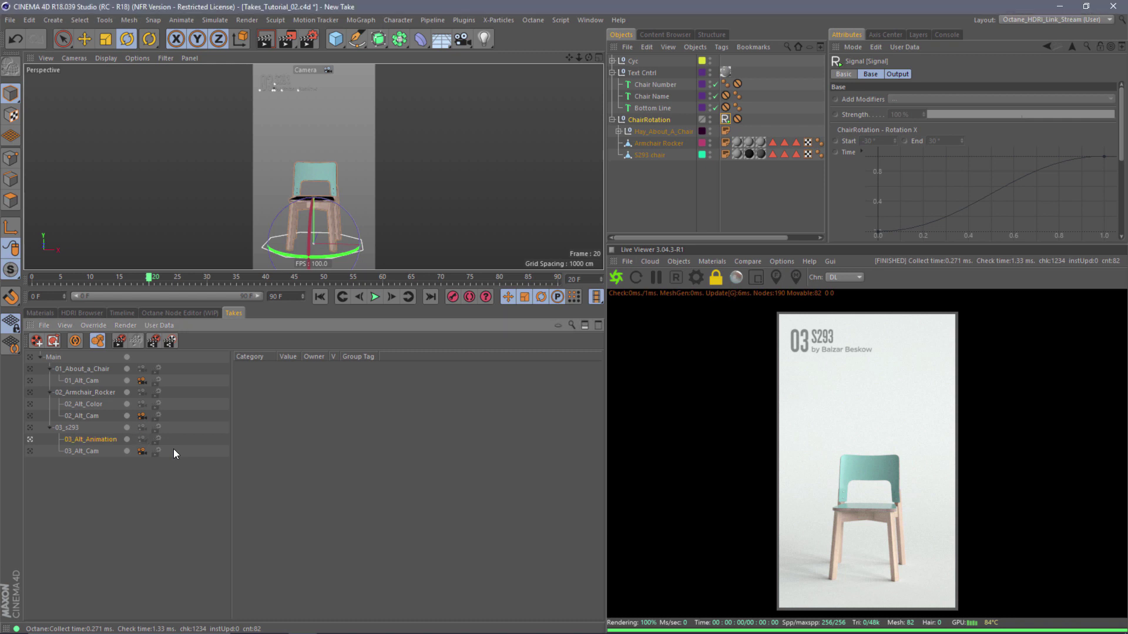
click(726, 119)
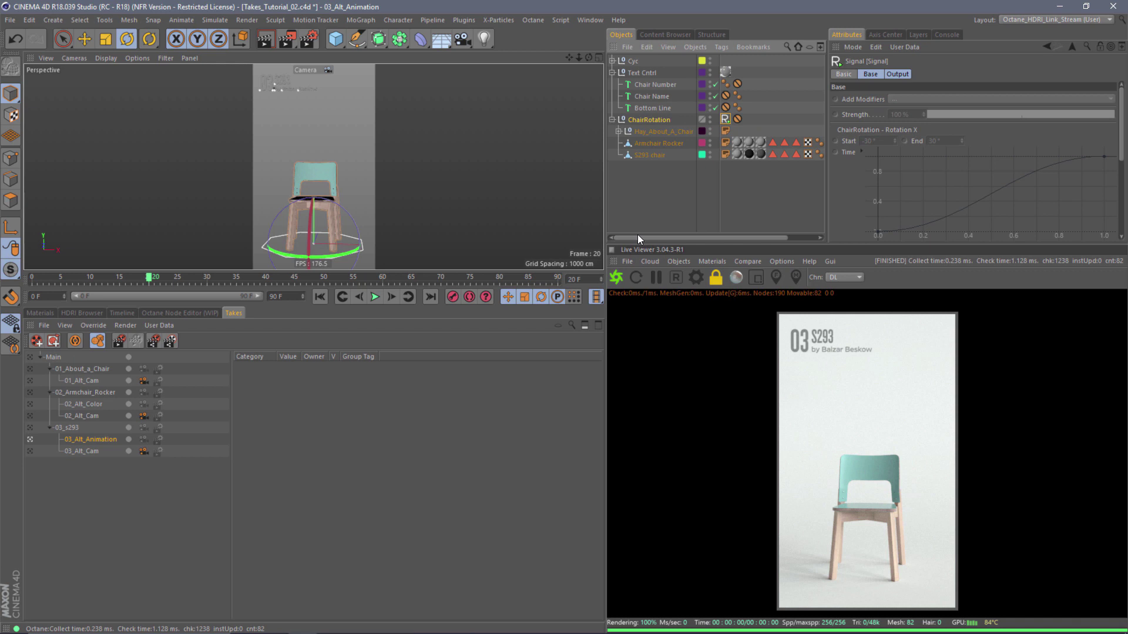
drag(638, 243, 638, 325)
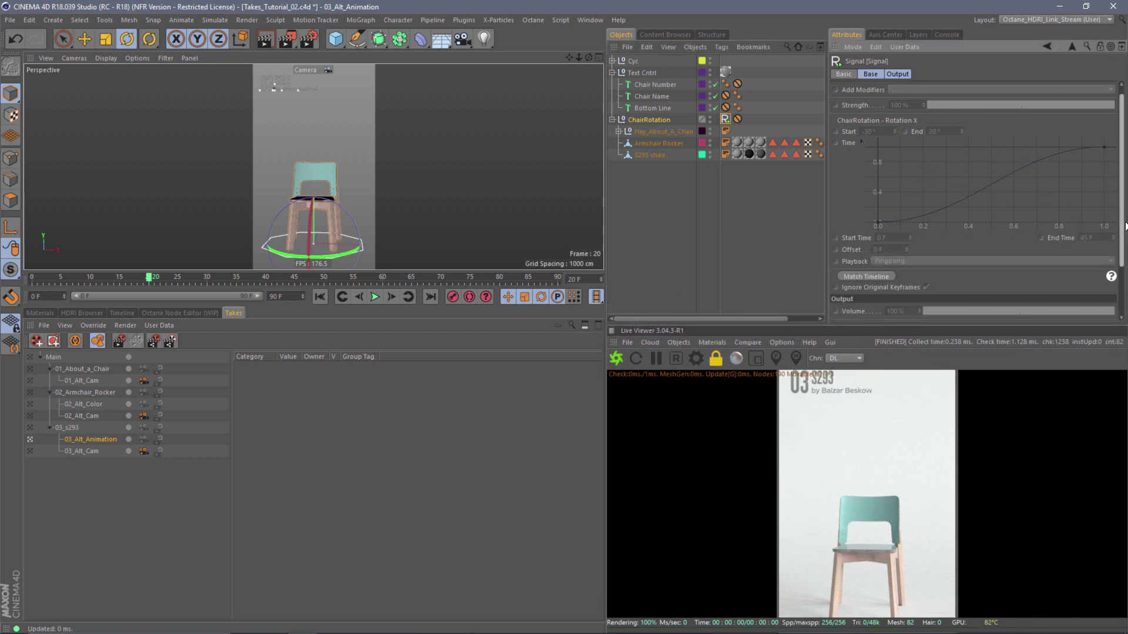
Override the Signal's Start and End in this take as -60° and 60°, then play it.
right_click(851, 142)
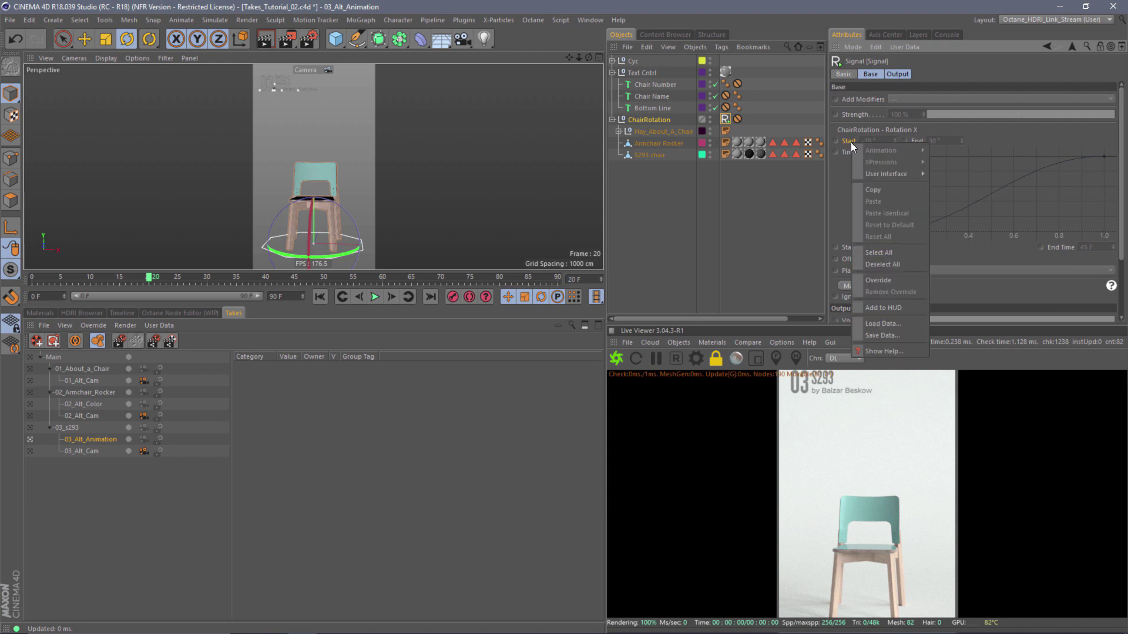
click(901, 281)
right_click(920, 140)
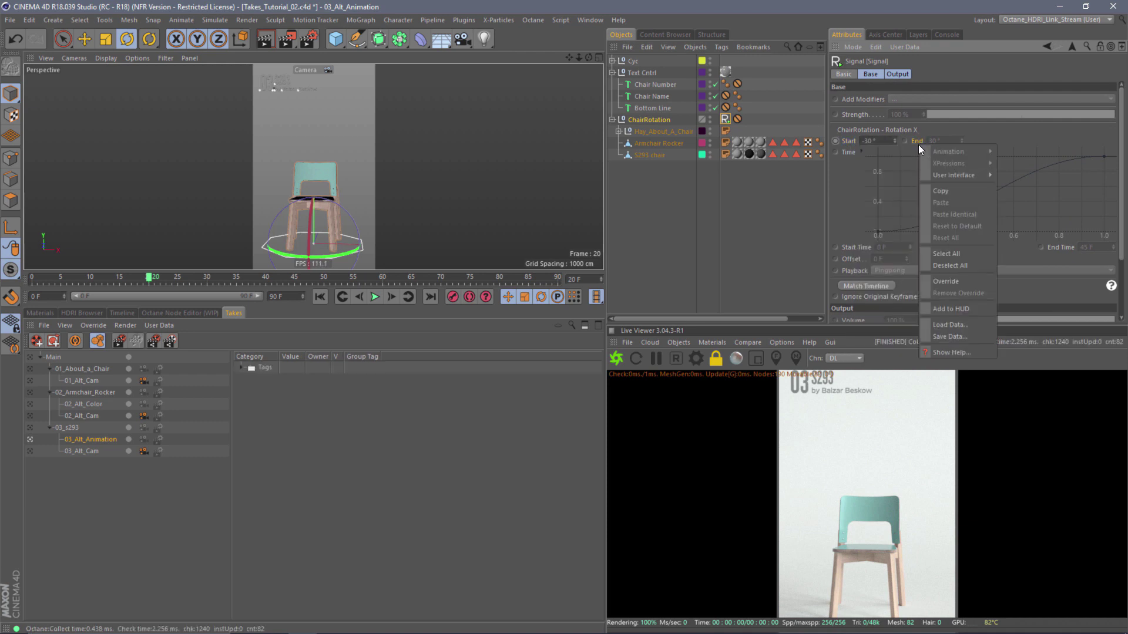
click(956, 280)
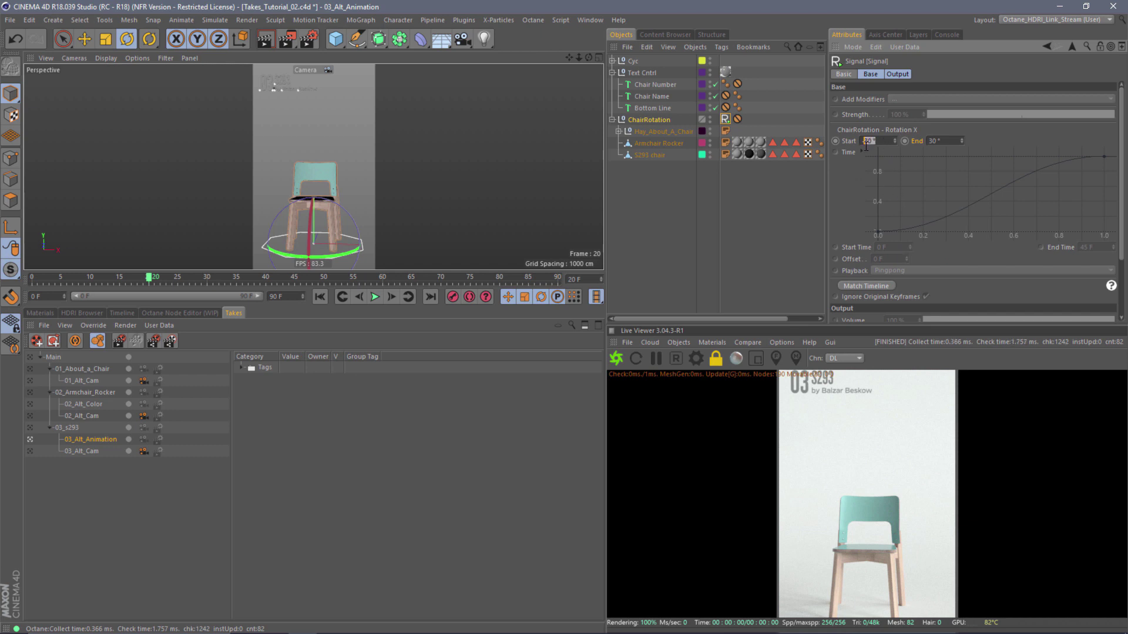
click(930, 141)
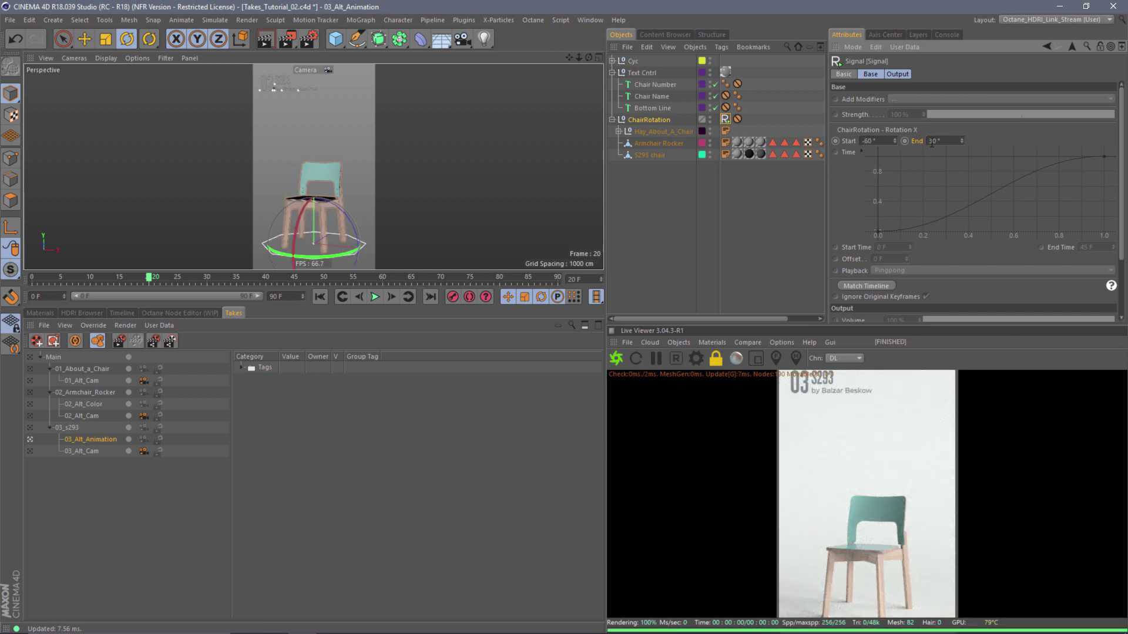
key(Return)
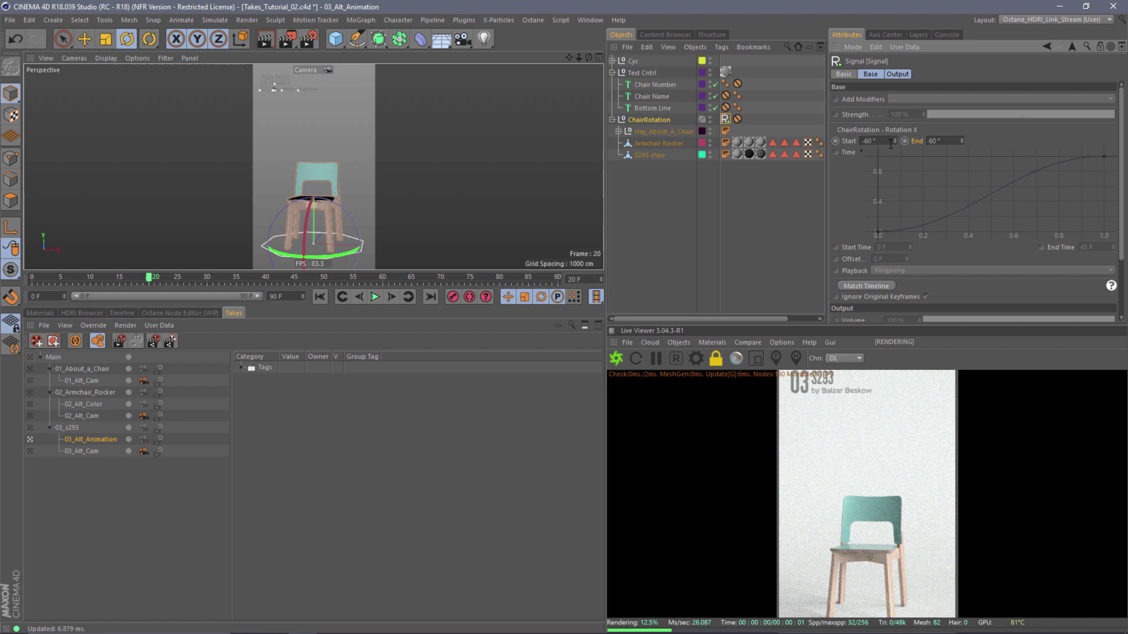
click(374, 298)
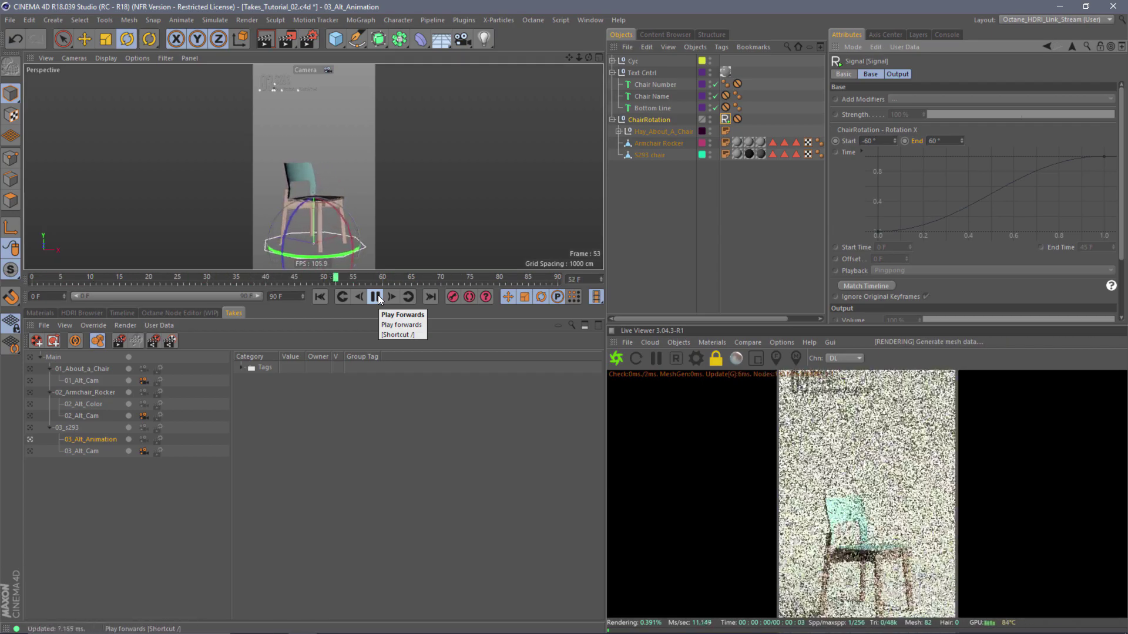
Save the scene incrementally as Takes_Tutorial_03.c4d.
click(378, 295)
click(379, 294)
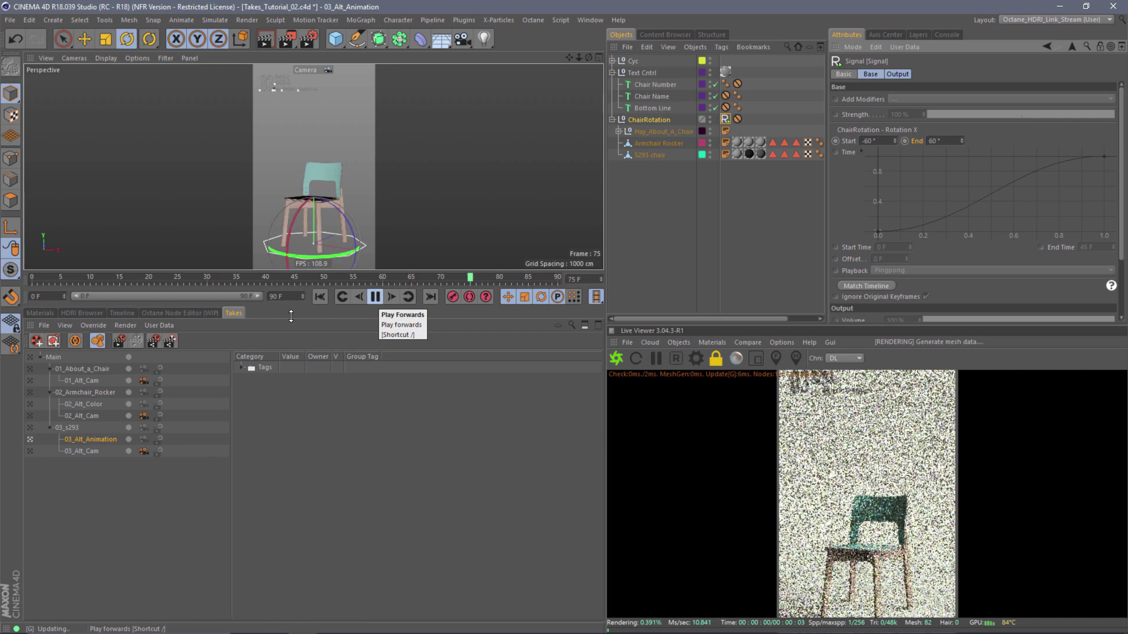
click(375, 296)
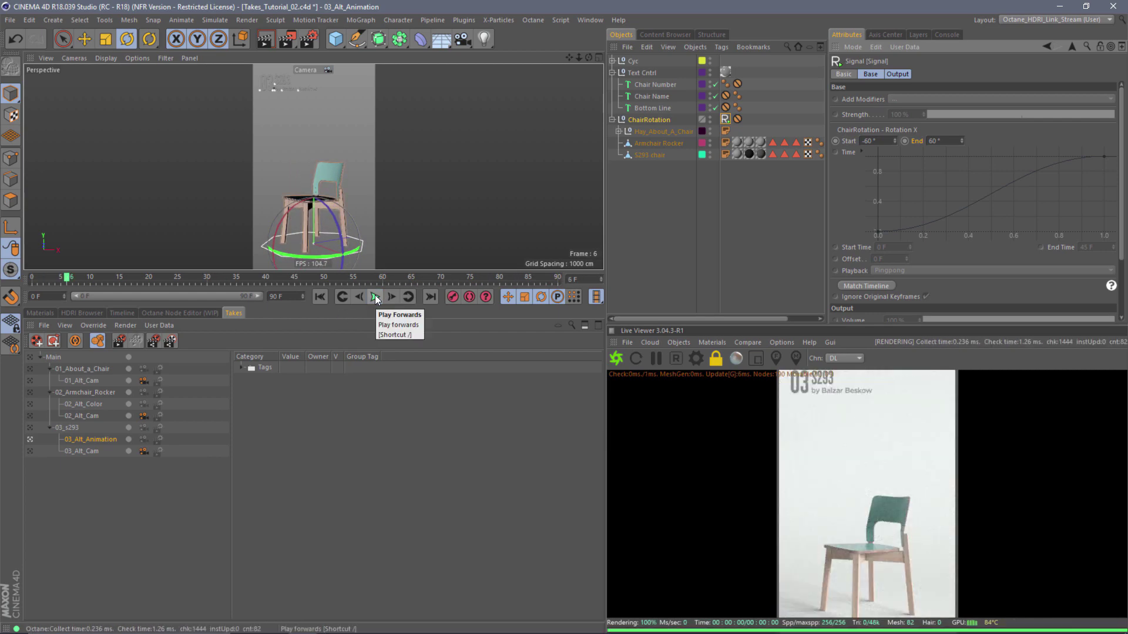
click(13, 22)
click(62, 140)
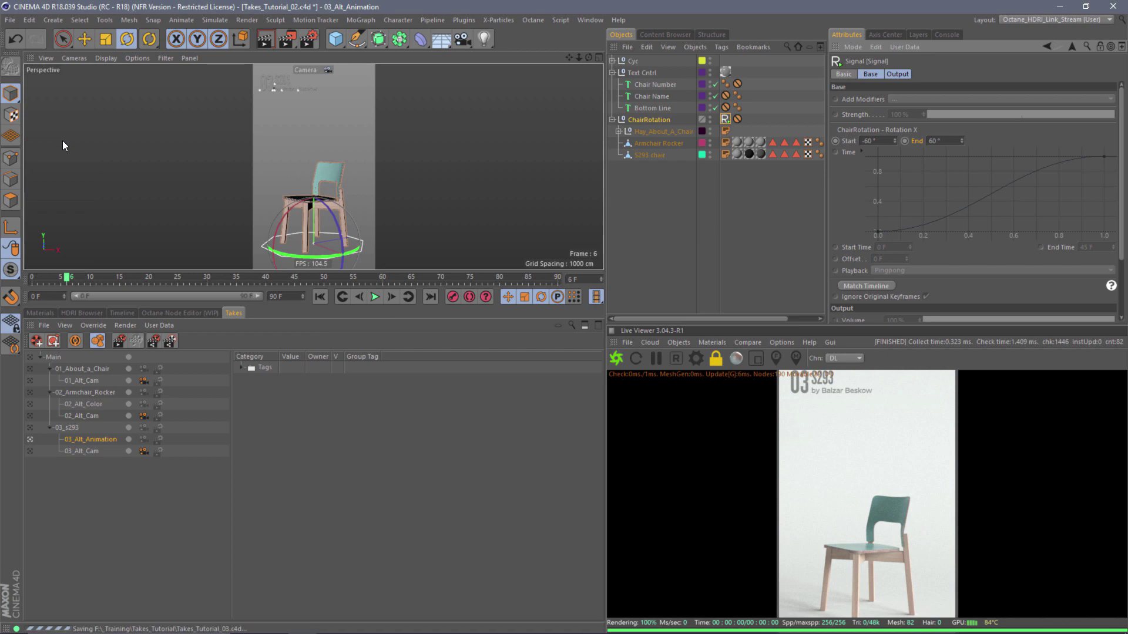
Compare playback in 03_s293 against 03_Alt_Animation, finishing with 03_Alt_Animation active.
click(375, 296)
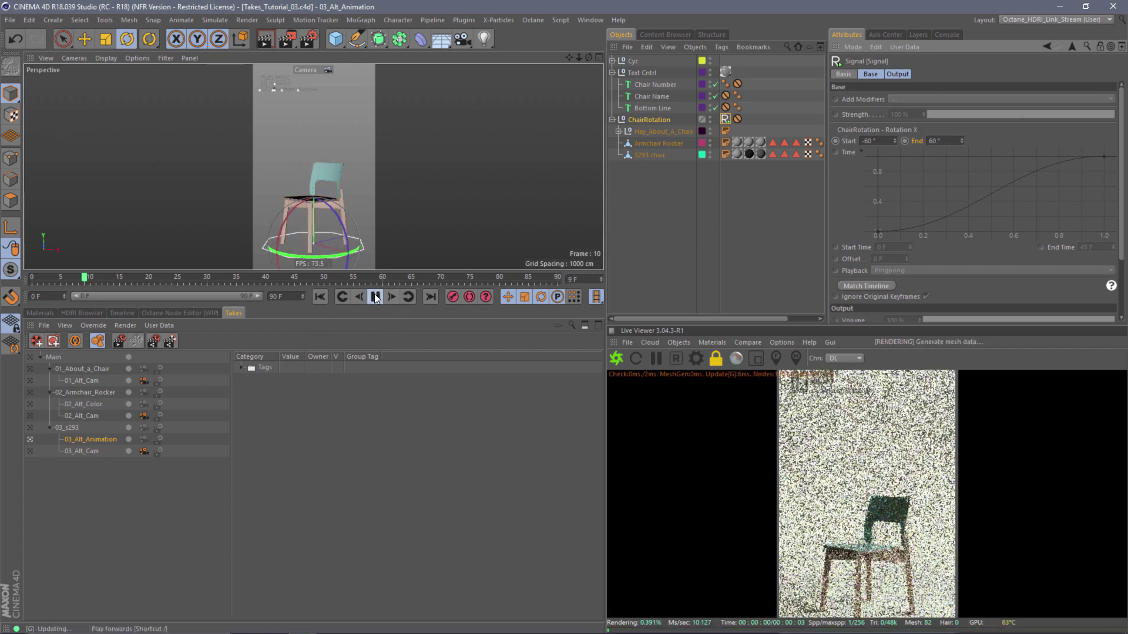
click(30, 426)
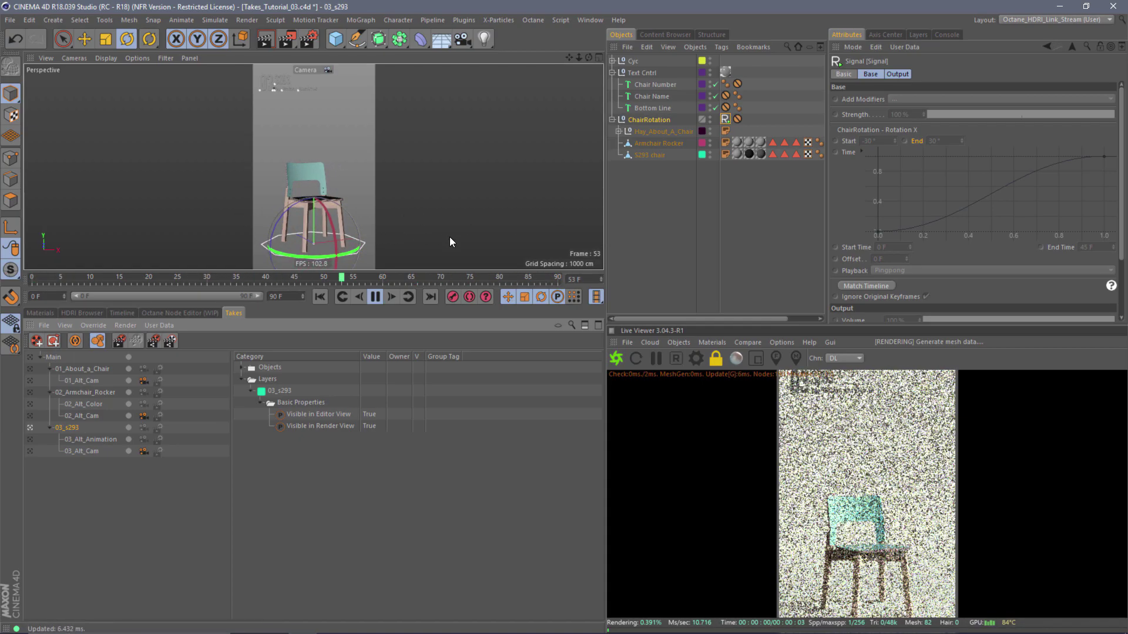
click(662, 360)
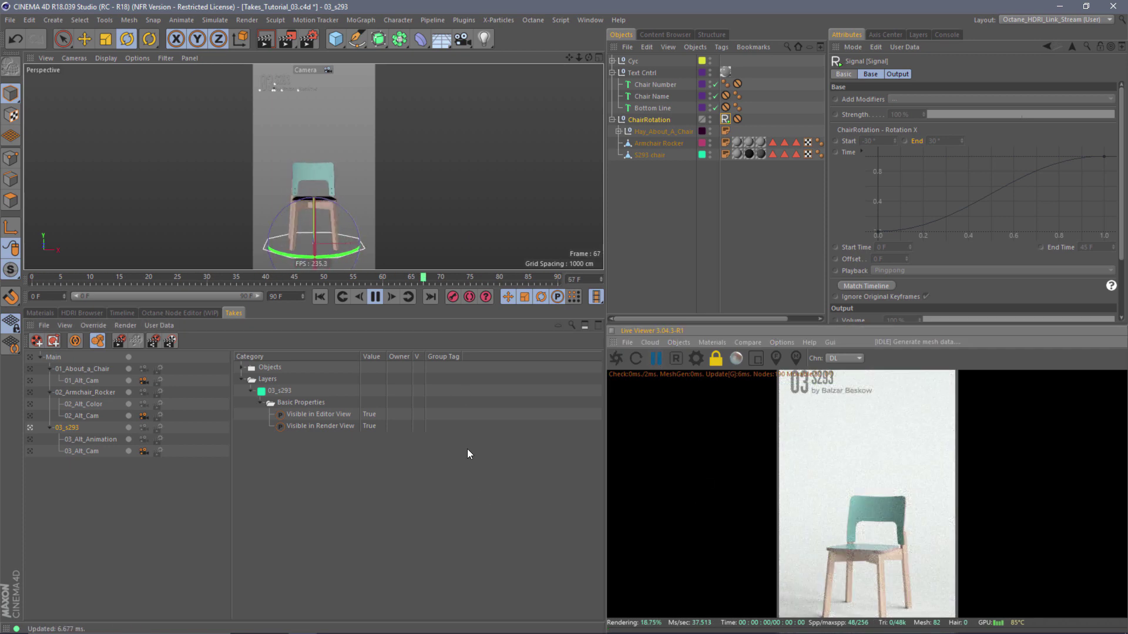
click(33, 439)
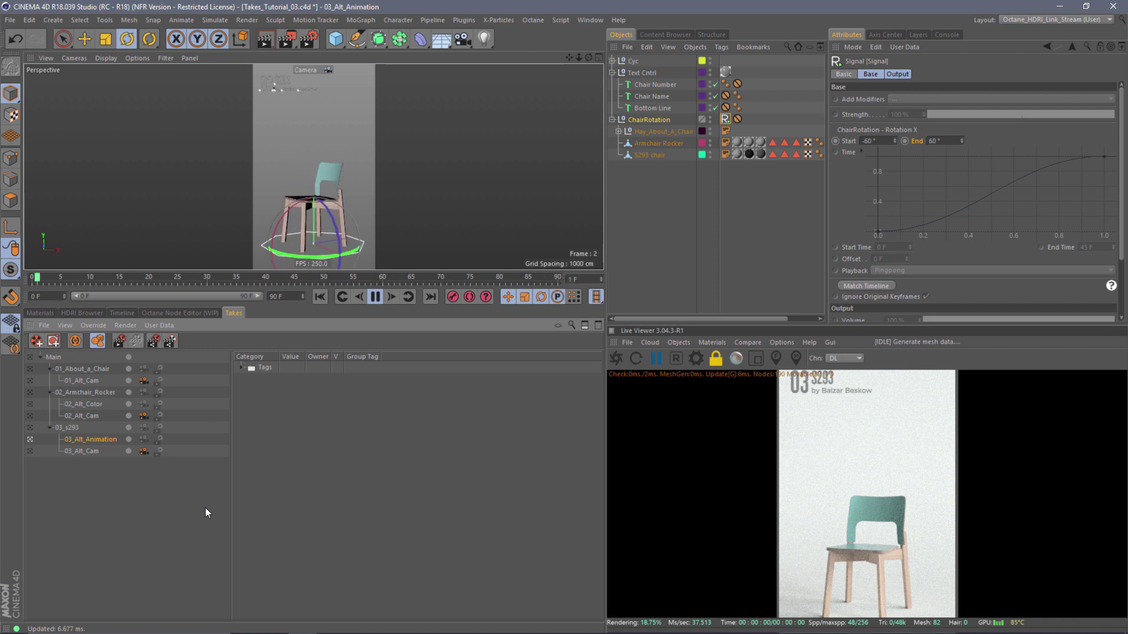
click(375, 297)
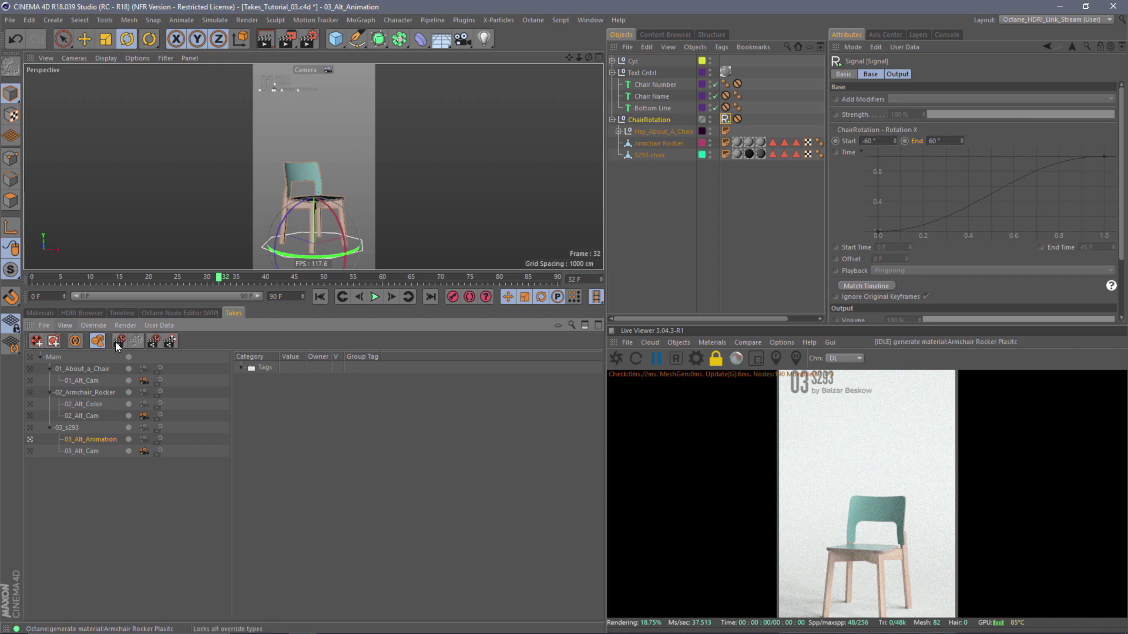
Switch the Takes manager to Take Tree Mode, then to Override Tree Mode.
click(62, 324)
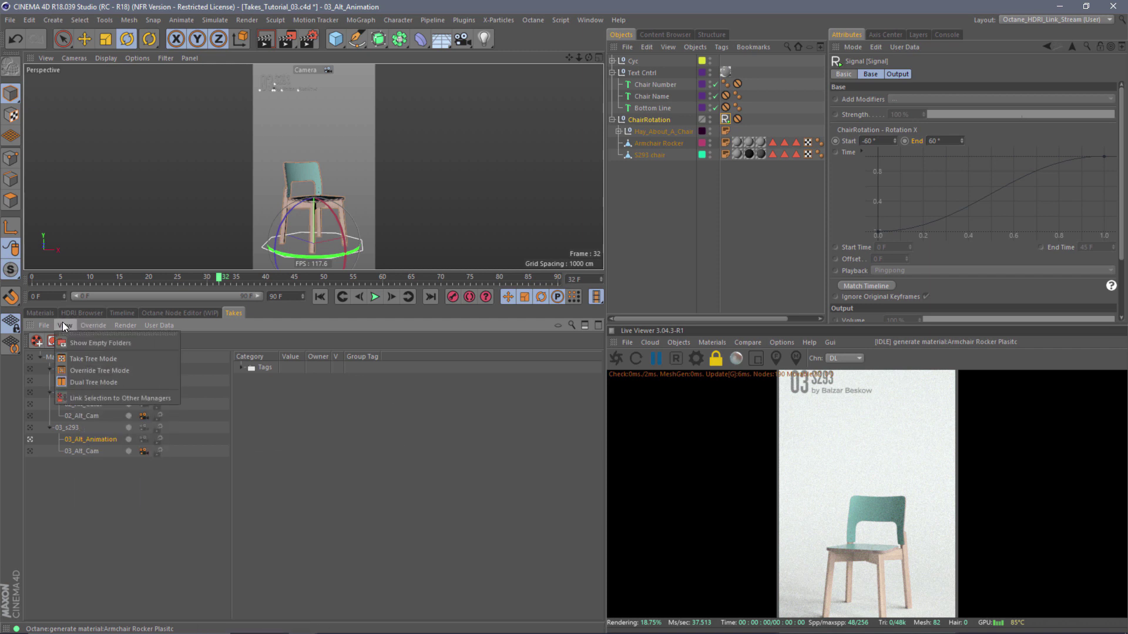
click(79, 360)
click(67, 323)
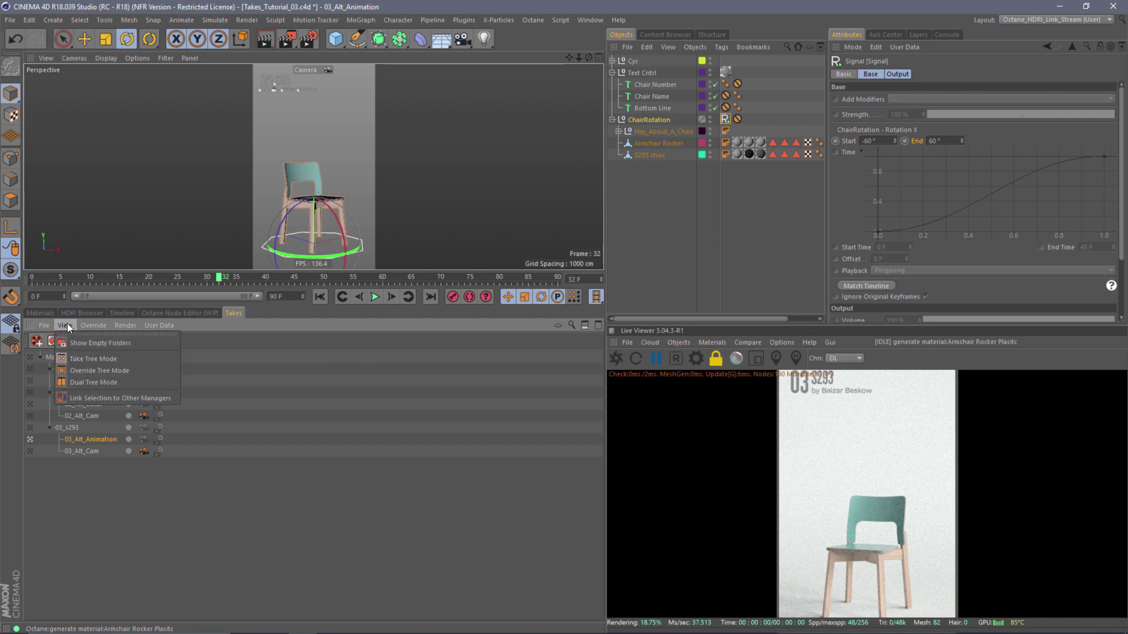
click(81, 370)
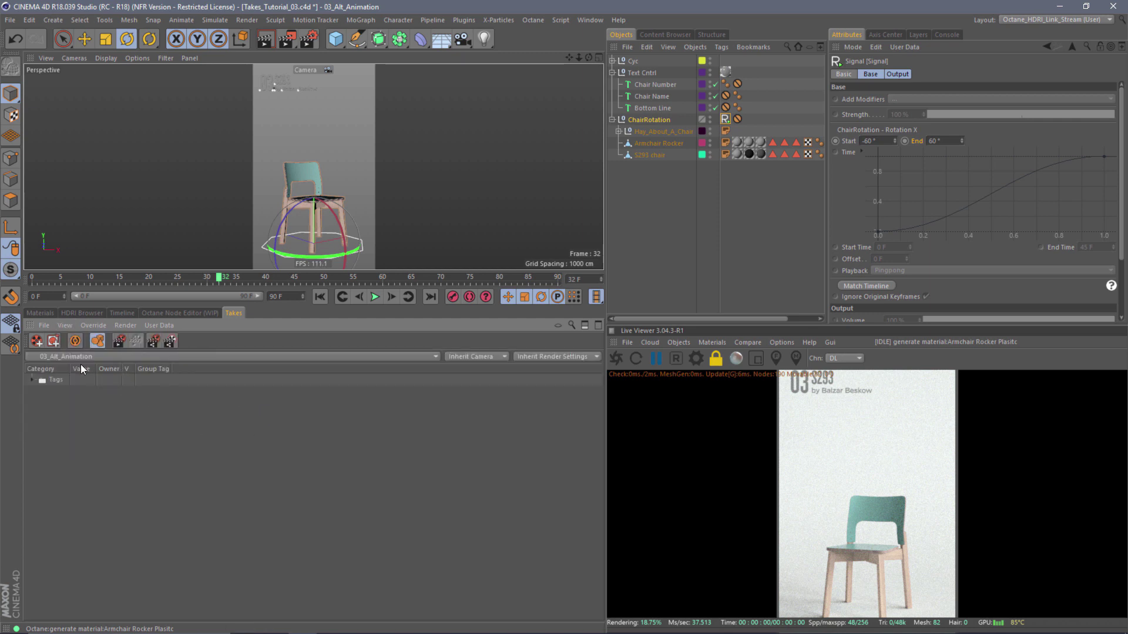
Activate the Main take, then the 01_Alt_Cam take, from the take dropdown.
click(106, 357)
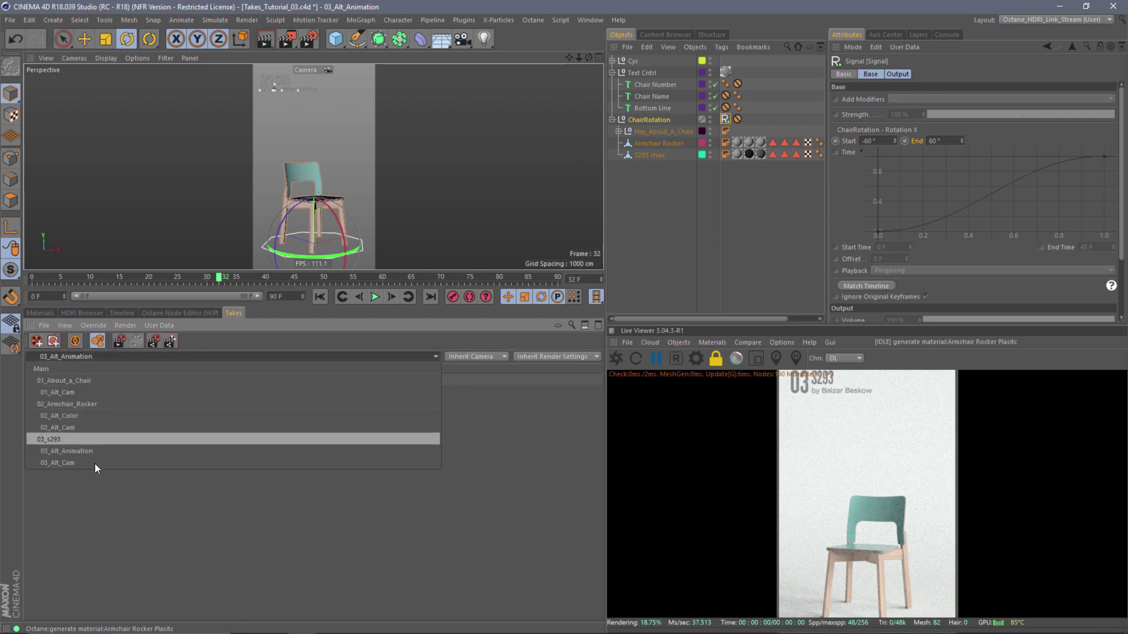
click(192, 501)
click(90, 357)
click(86, 376)
click(64, 356)
click(77, 392)
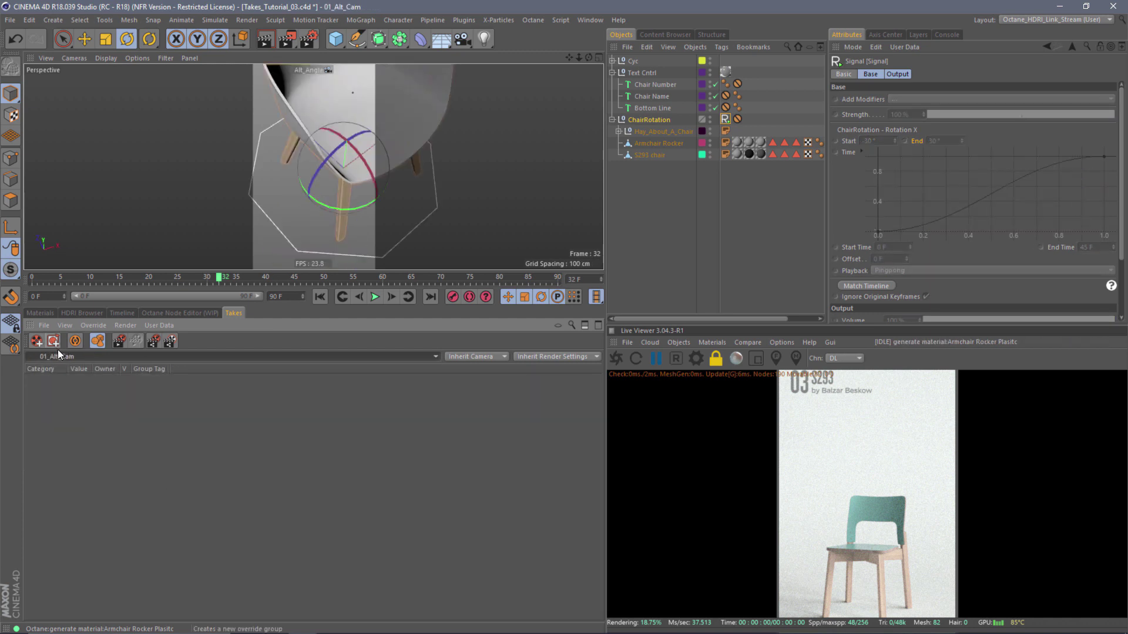
Set the Takes manager to Dual Tree Mode, showing takes and overrides together.
click(87, 326)
mouse_move(69, 326)
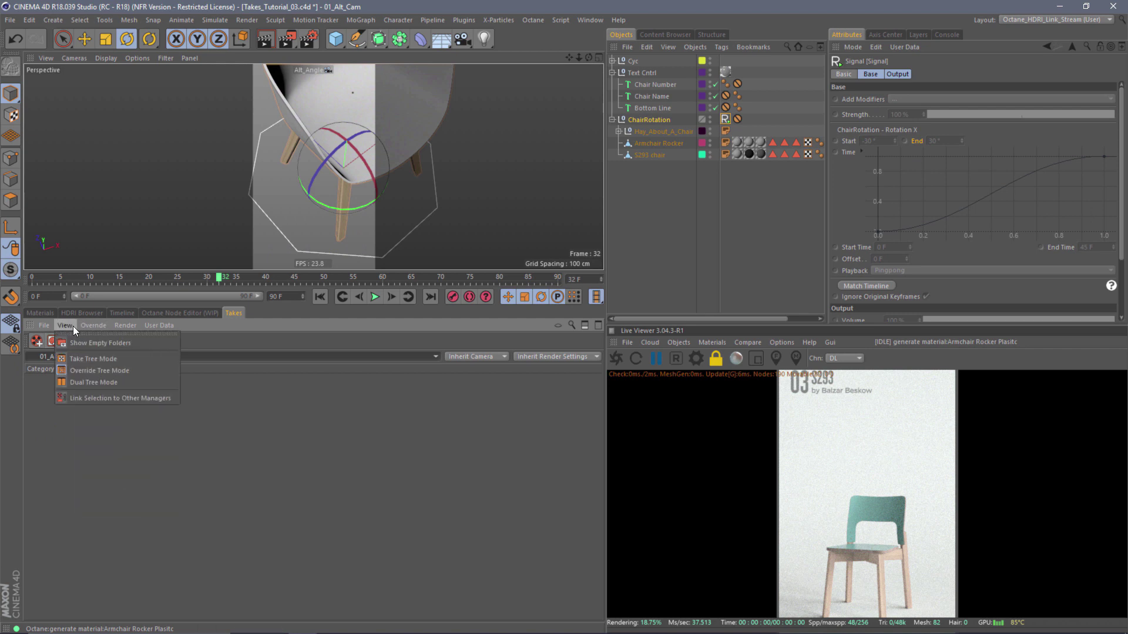
click(91, 384)
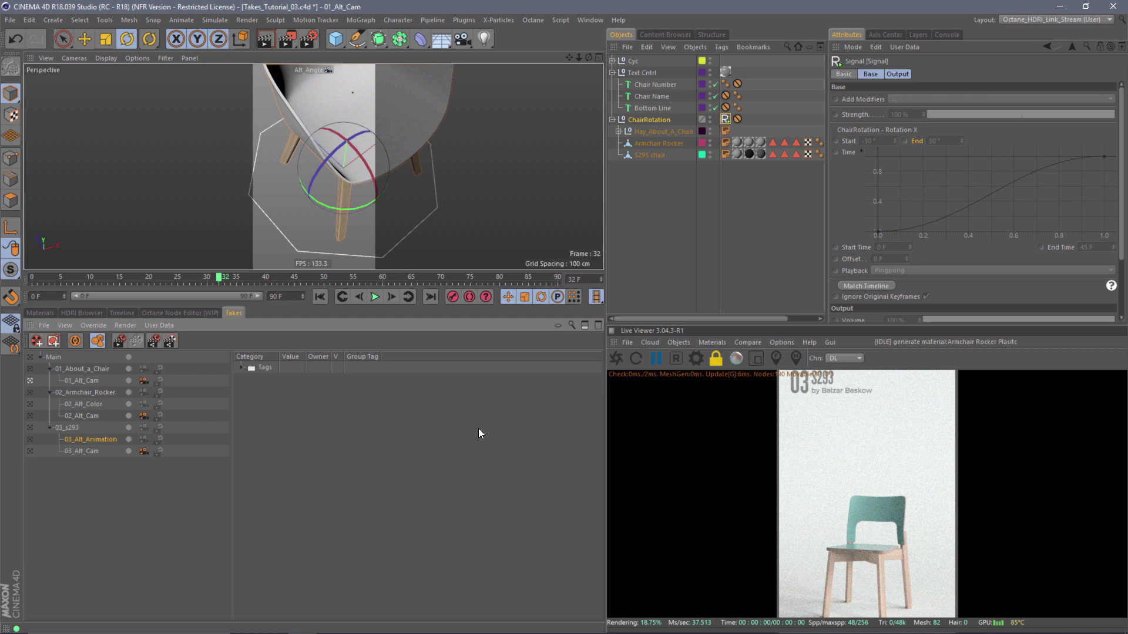
mouse_move(521, 633)
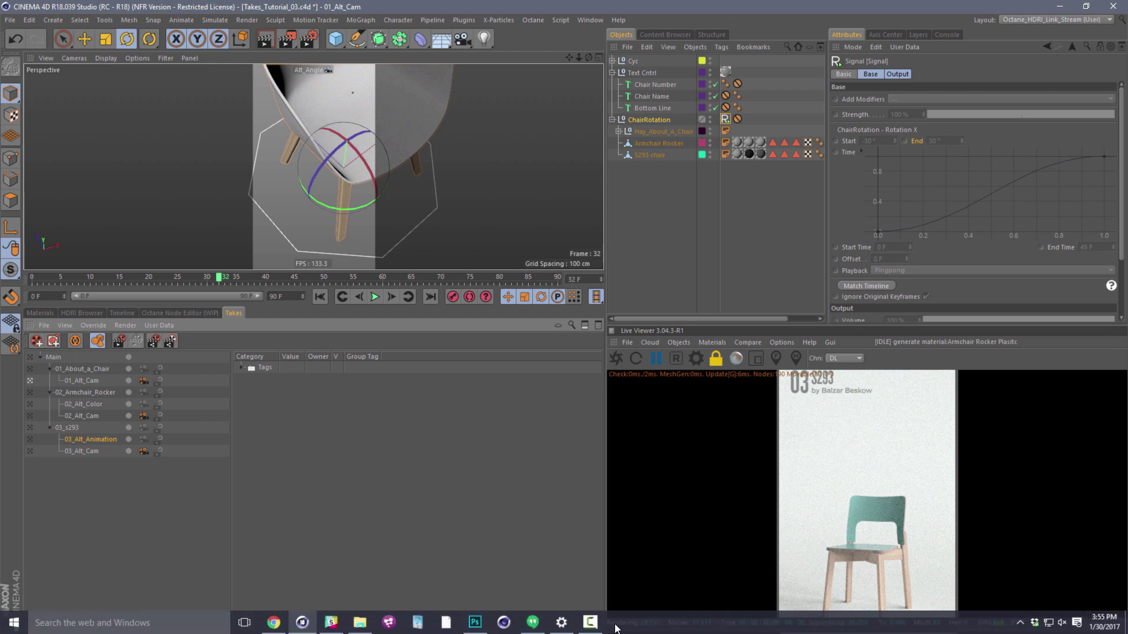